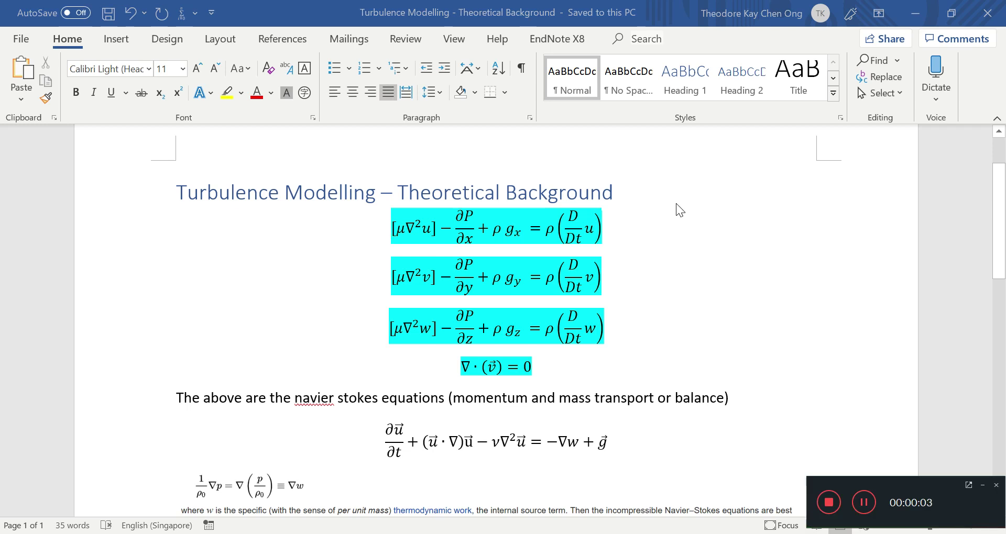
- Review the highlighted momentum and continuity equations, the sentence describing them, and the vector equation below
click(460, 241)
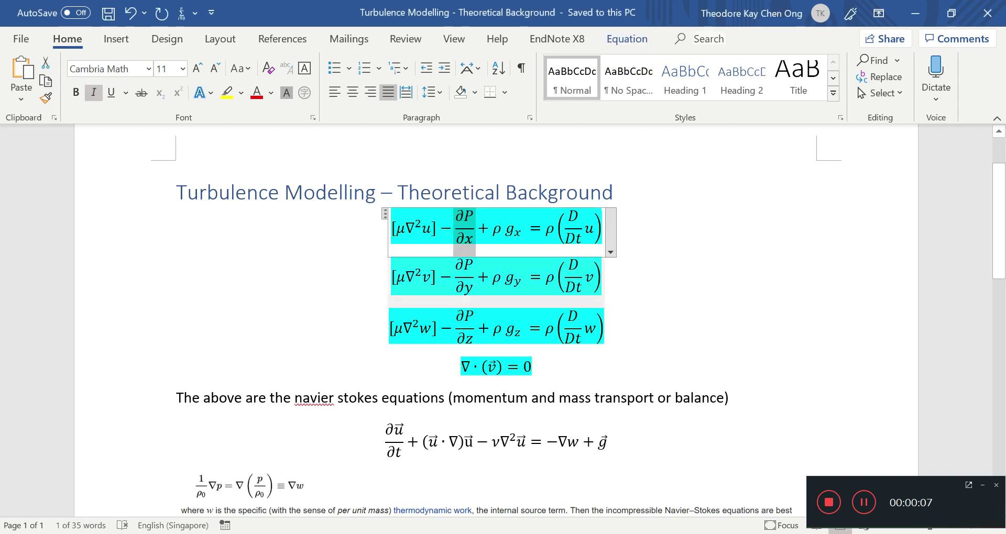
drag(554, 371, 386, 233)
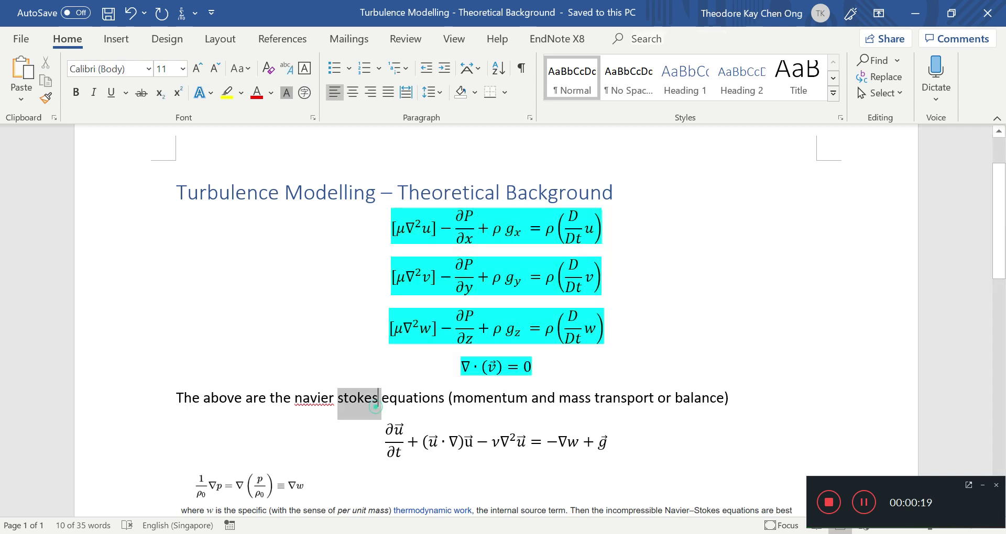
triple_click(361, 399)
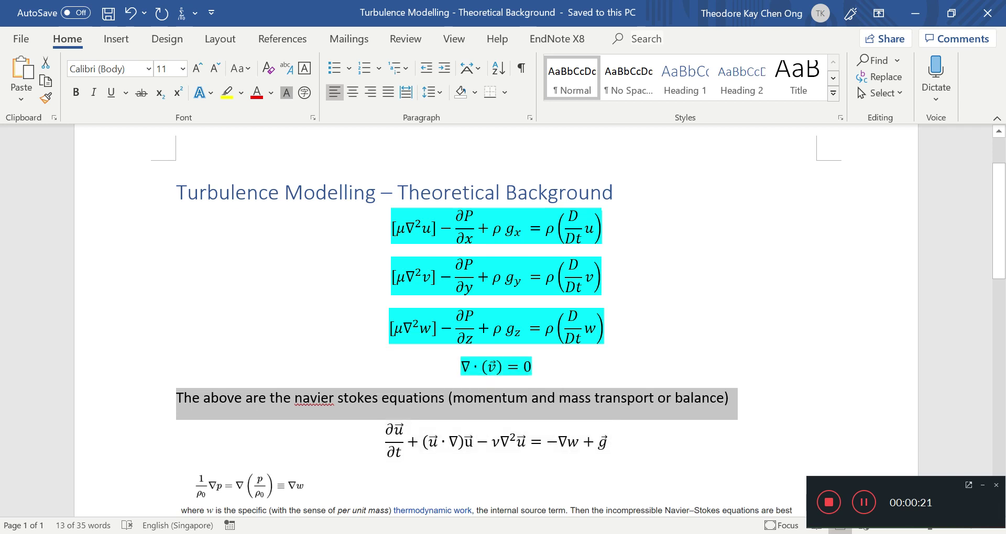
scroll(287, 450, down, 2)
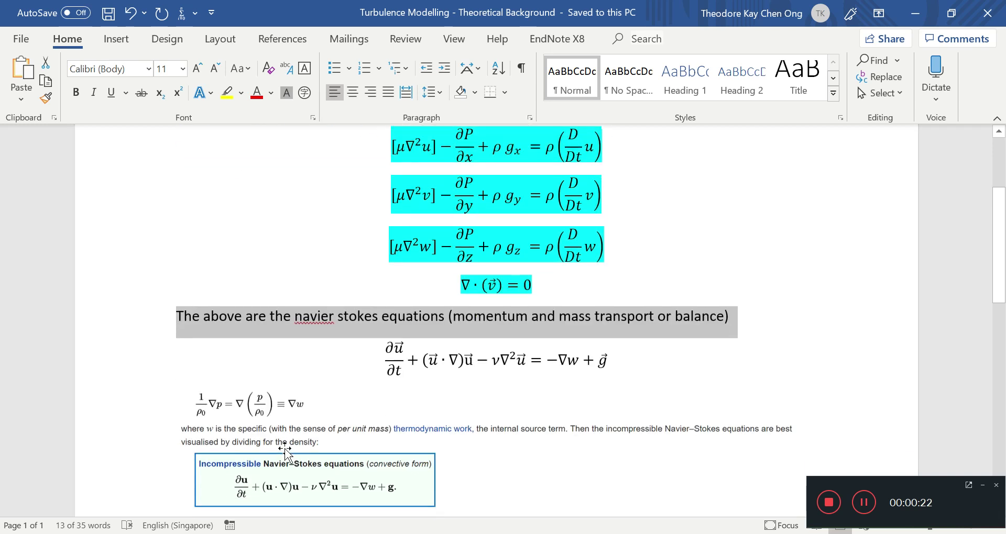
click(342, 406)
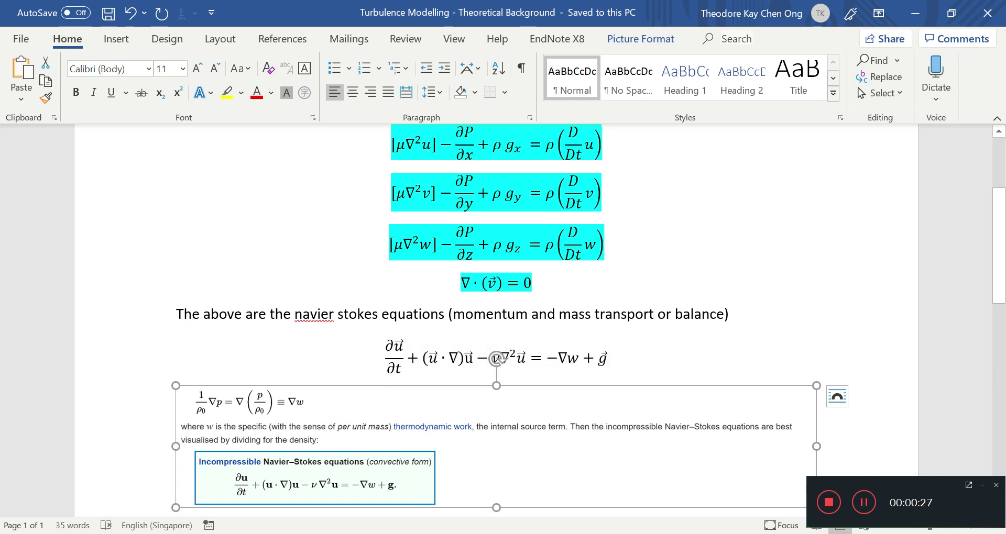
drag(621, 248, 393, 146)
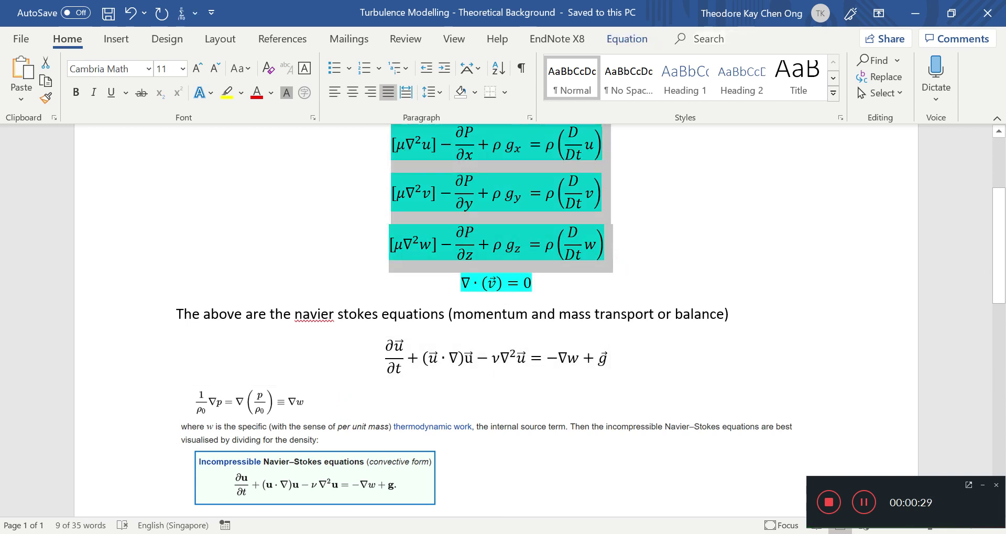
drag(543, 286, 425, 286)
click(425, 286)
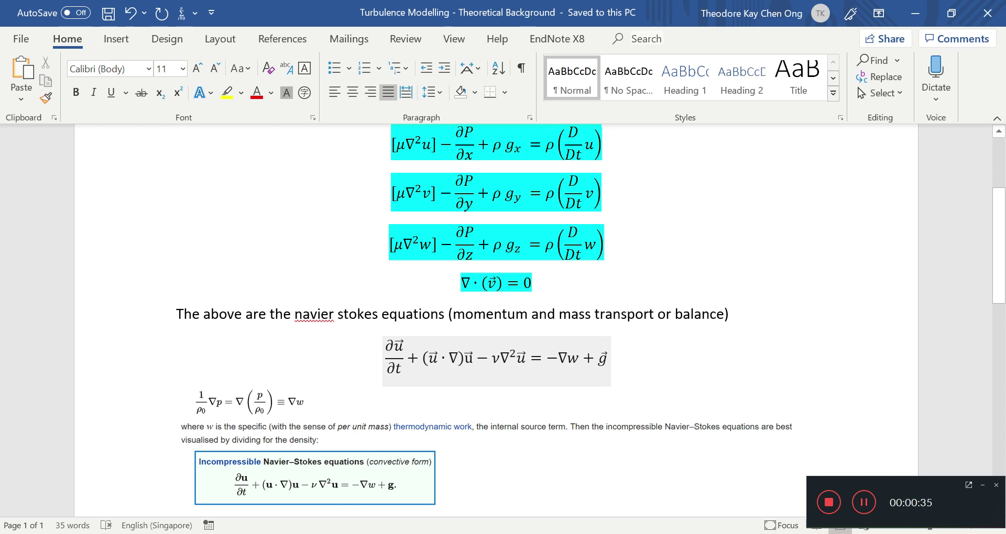
click(473, 359)
- Compare the vector momentum equation with the incompressible Navier–Stokes excerpt in the embedded picture
click(403, 470)
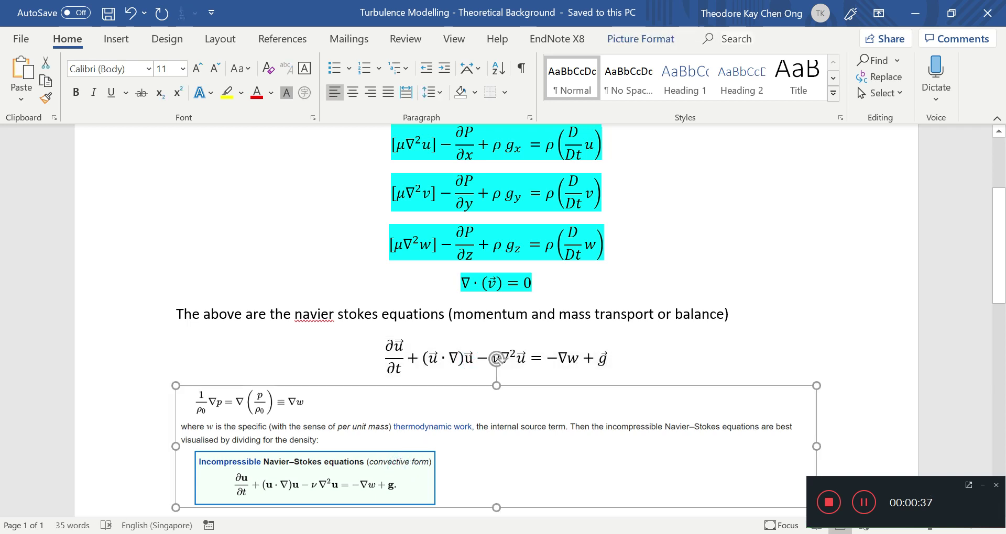
scroll(403, 470, down, 2)
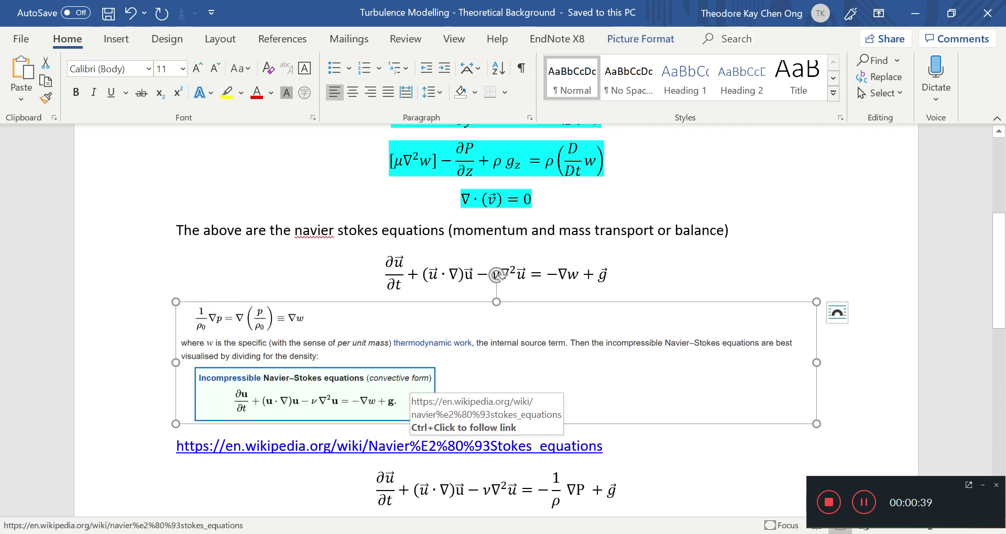
scroll(406, 385, up, 2)
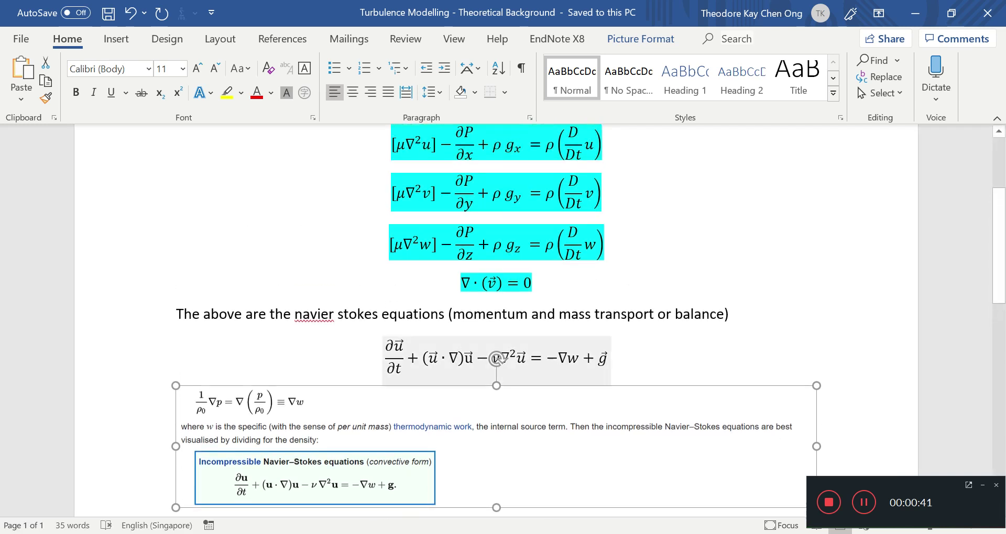
click(457, 369)
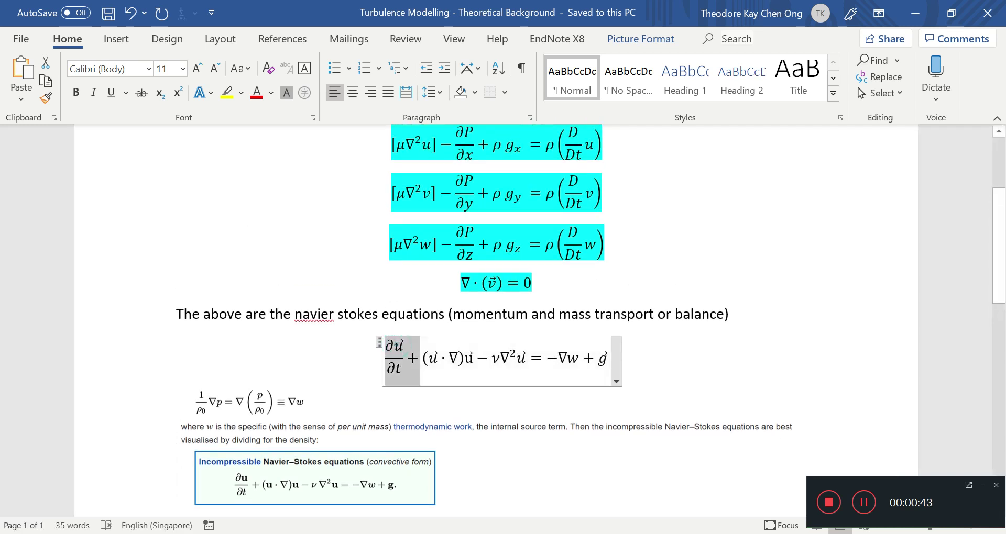
click(457, 370)
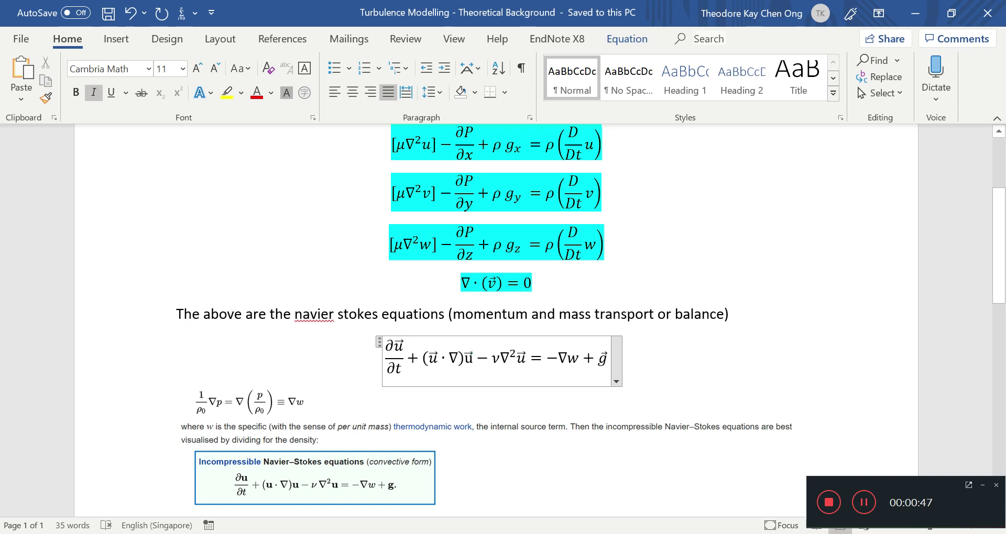
drag(474, 359, 385, 360)
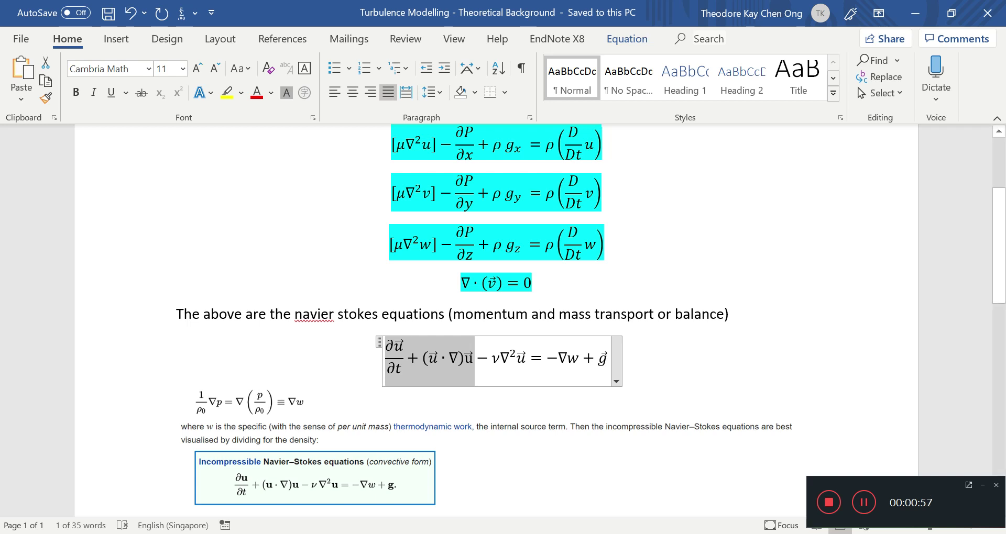
scroll(678, 301, down, 3)
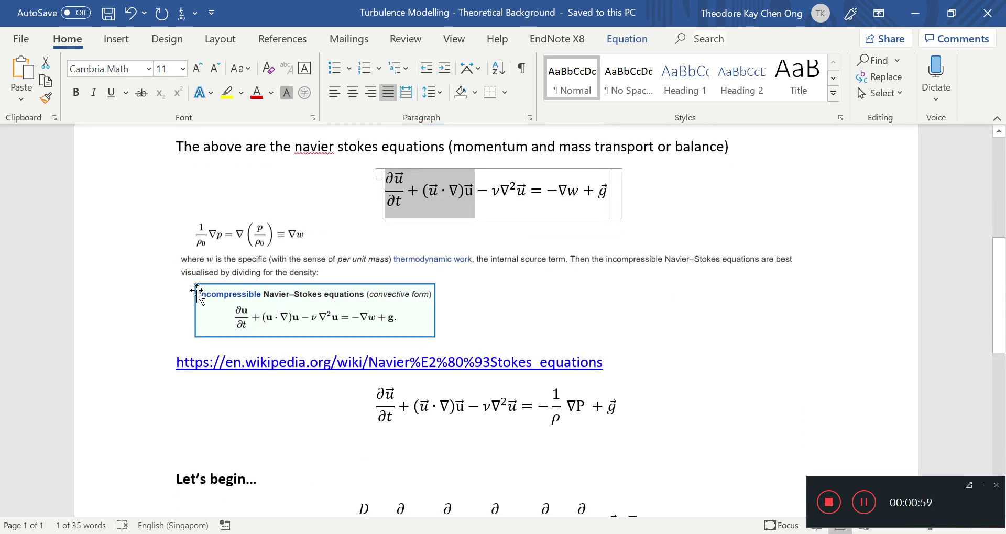
click(312, 323)
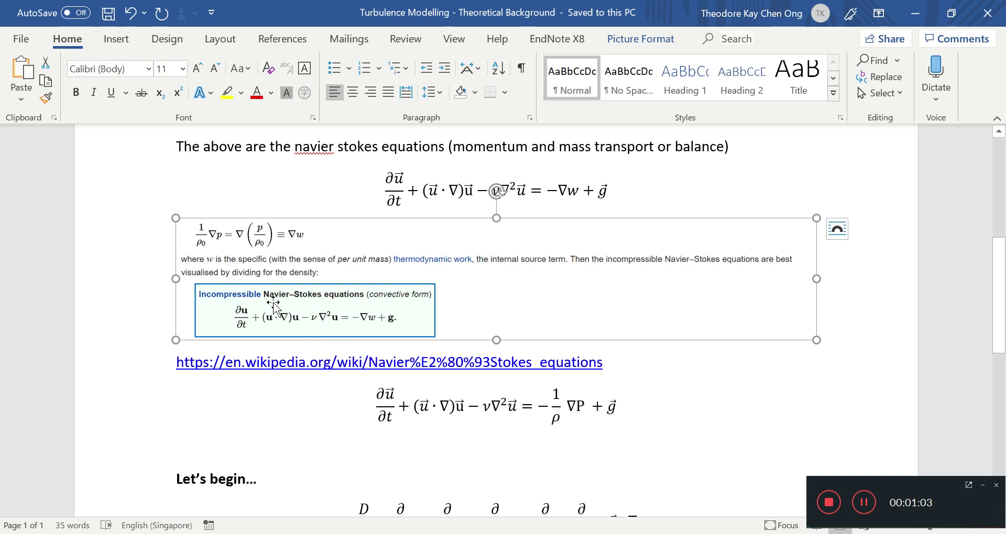
scroll(273, 309, down, 2)
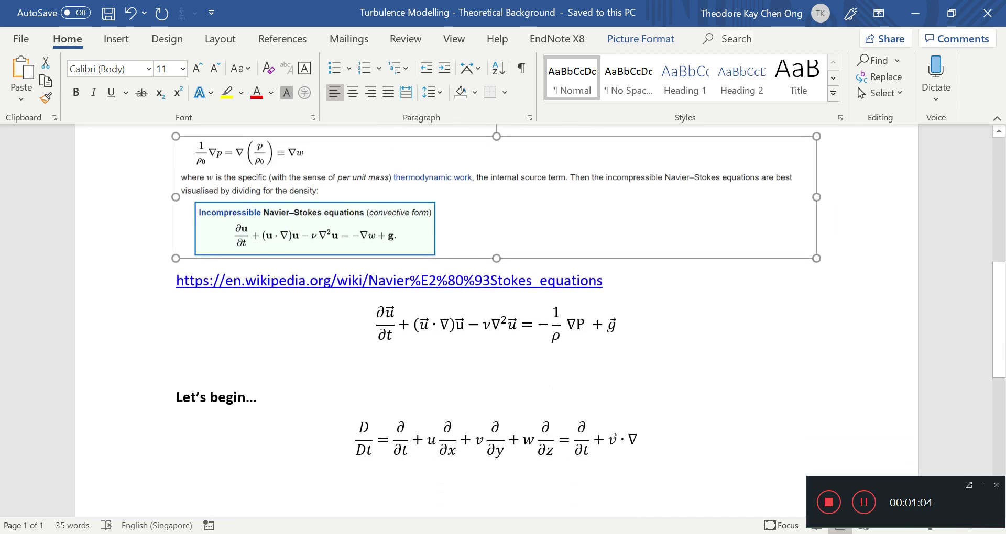
click(365, 237)
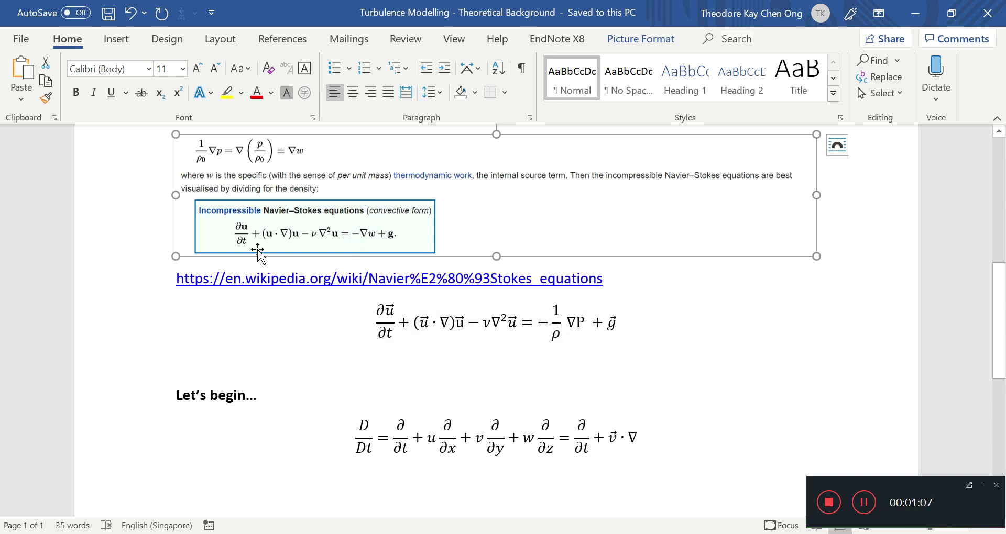
scroll(258, 251, up, 2)
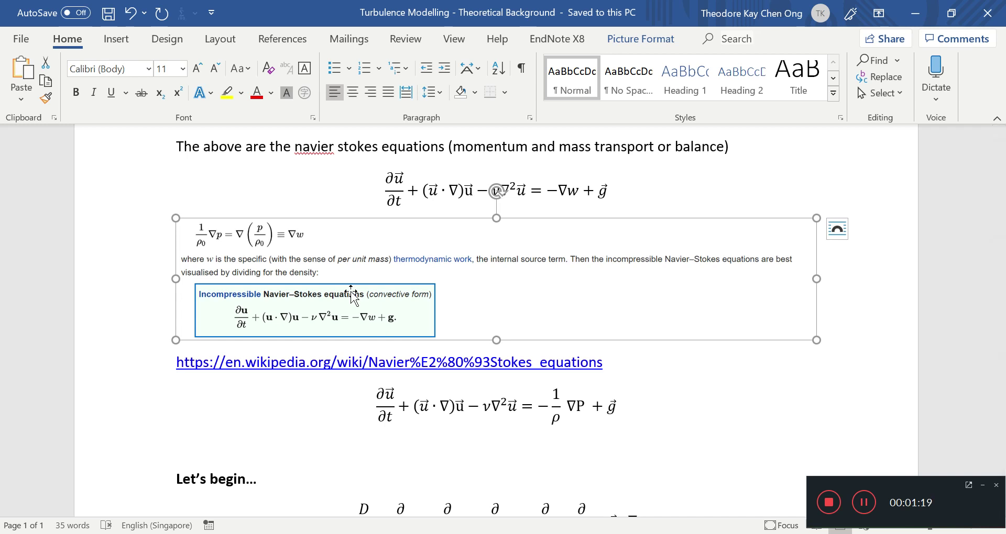
- Examine the pressure gradient terms in the three momentum equations, the pressure-form vector equation and the material derivative definition
scroll(352, 293, up, 6)
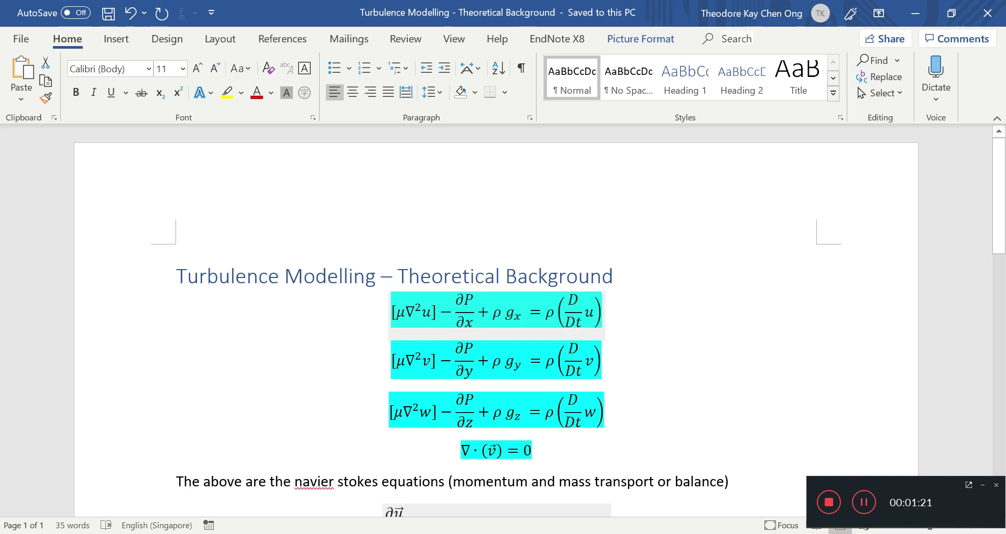
drag(449, 311, 474, 313)
click(453, 361)
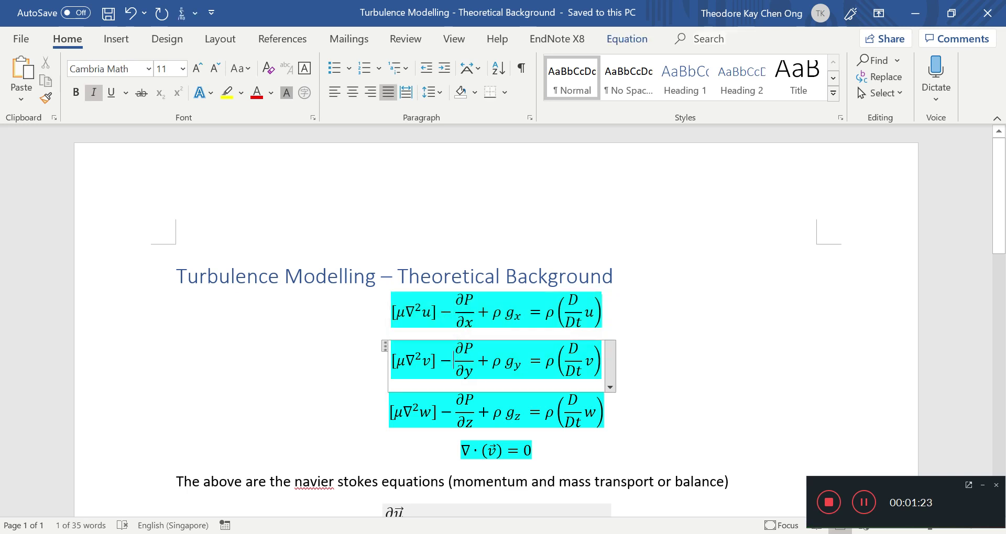
click(454, 409)
scroll(461, 406, down, 5)
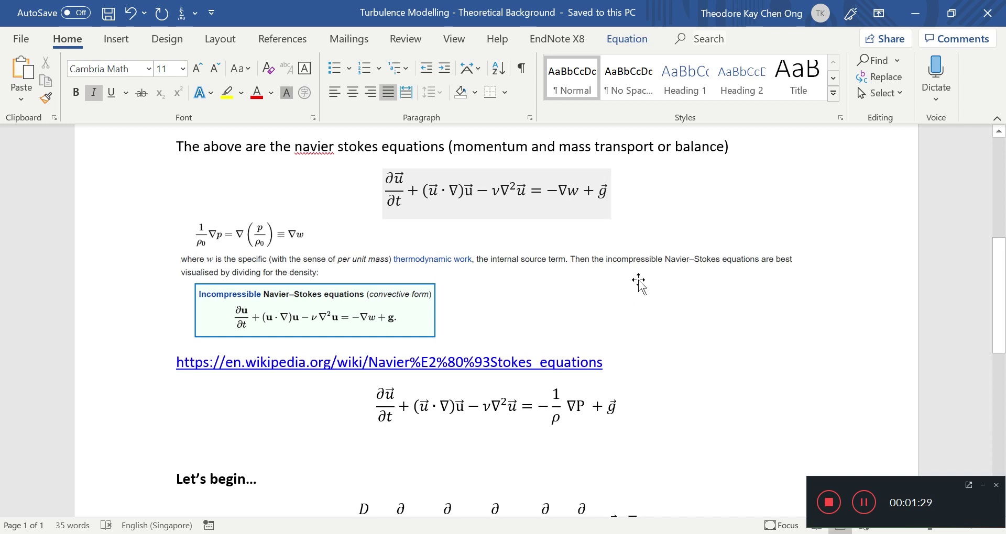
scroll(639, 283, down, 3)
scroll(639, 283, up, 1)
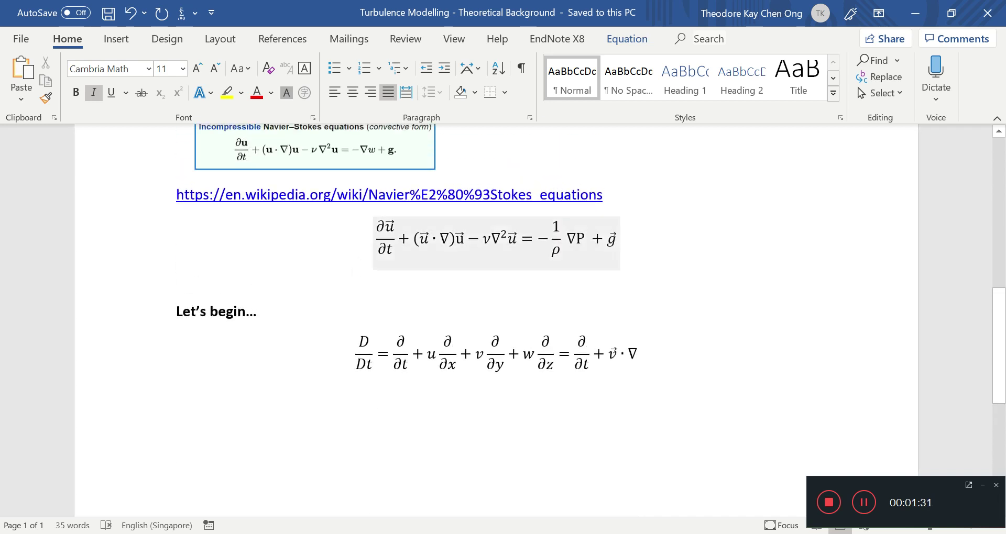
triple_click(533, 249)
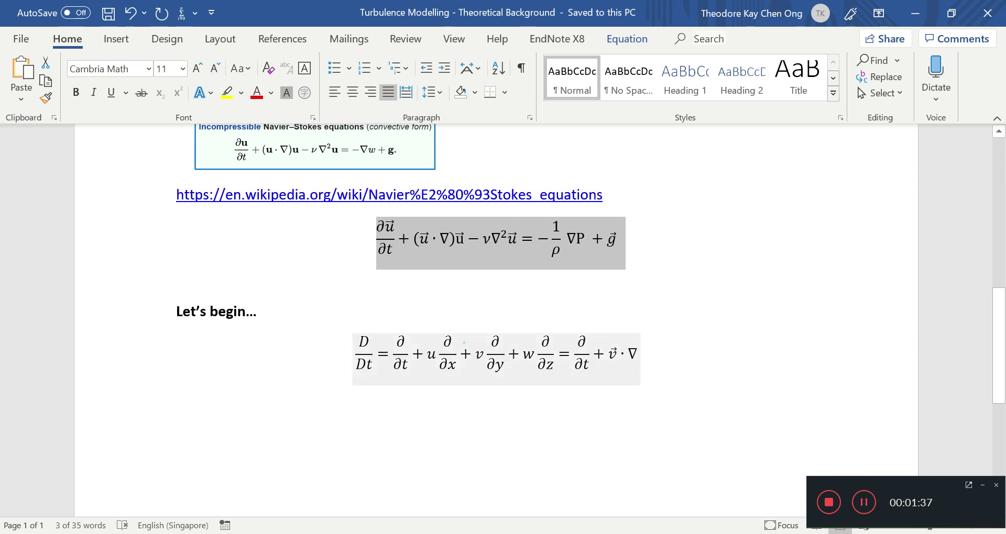
triple_click(463, 349)
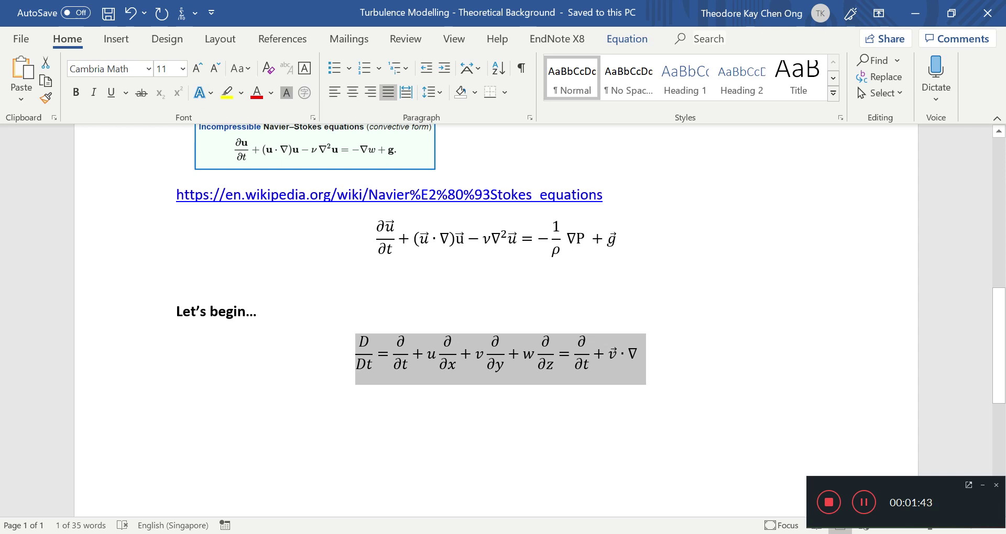
- Insert a new equation reading u = ū on a new line below the material derivative definition
click(659, 407)
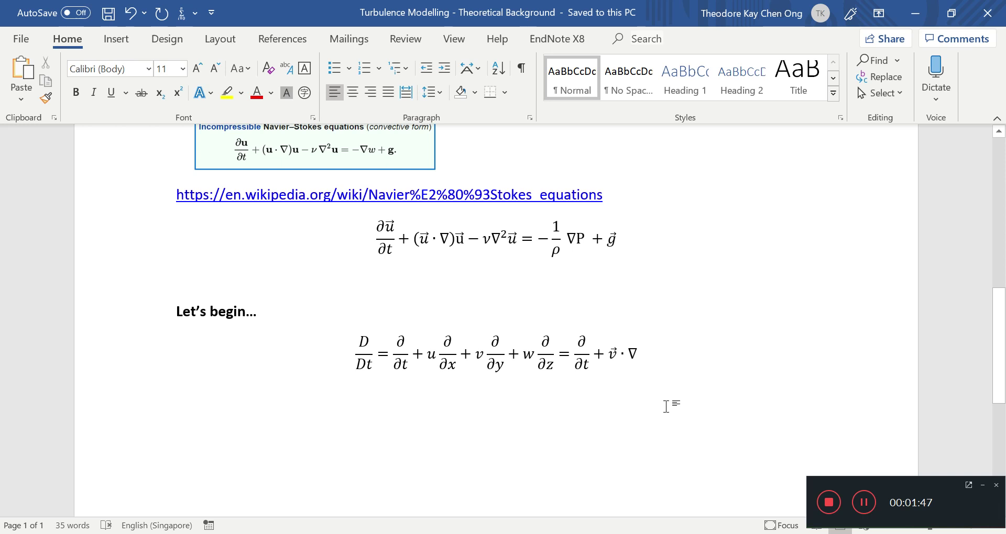
key(Return)
key(alt+equal)
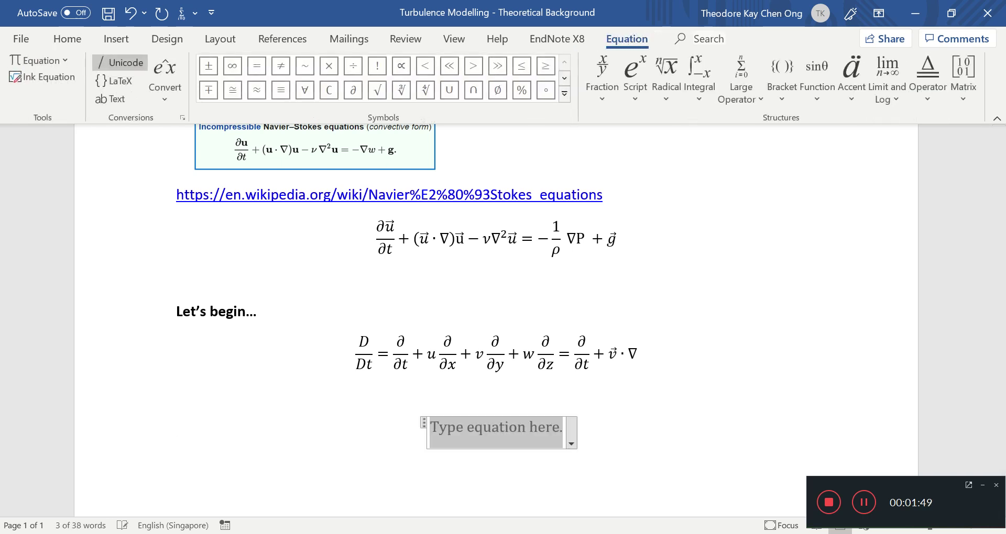
text(u)
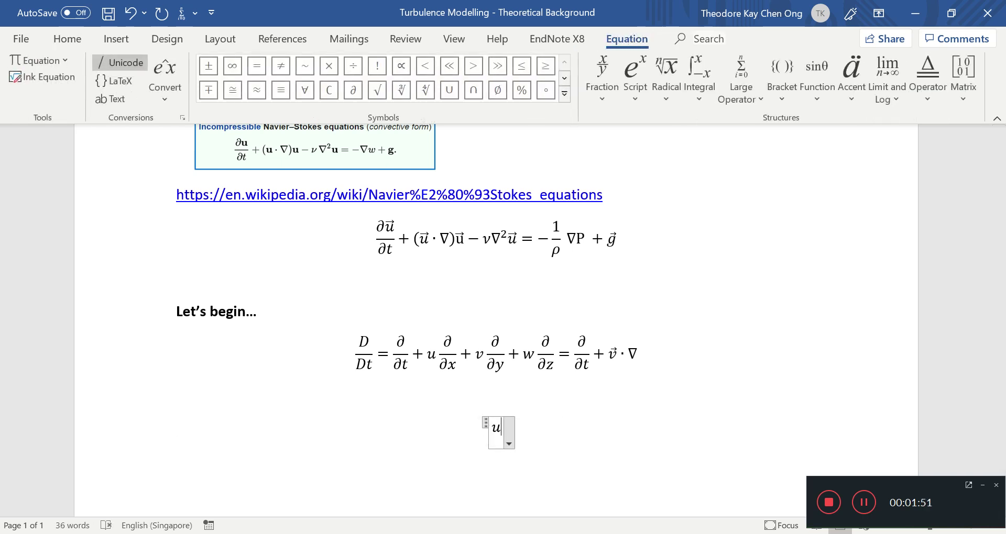
text(=u\)
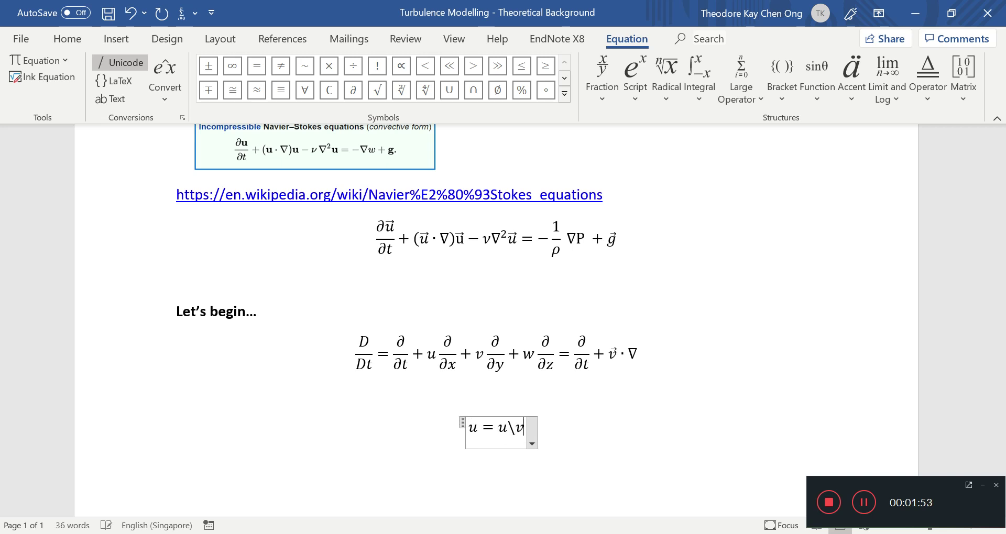
text(var)
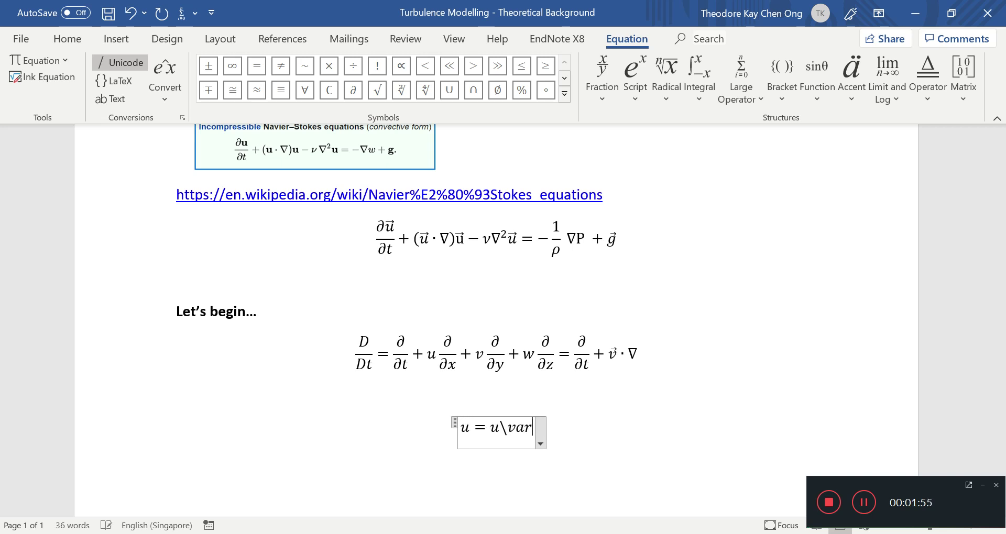
key(BackSpace)
key(BackSpace)
key(BackSpace)
text(bar)
key(space)
key(space)
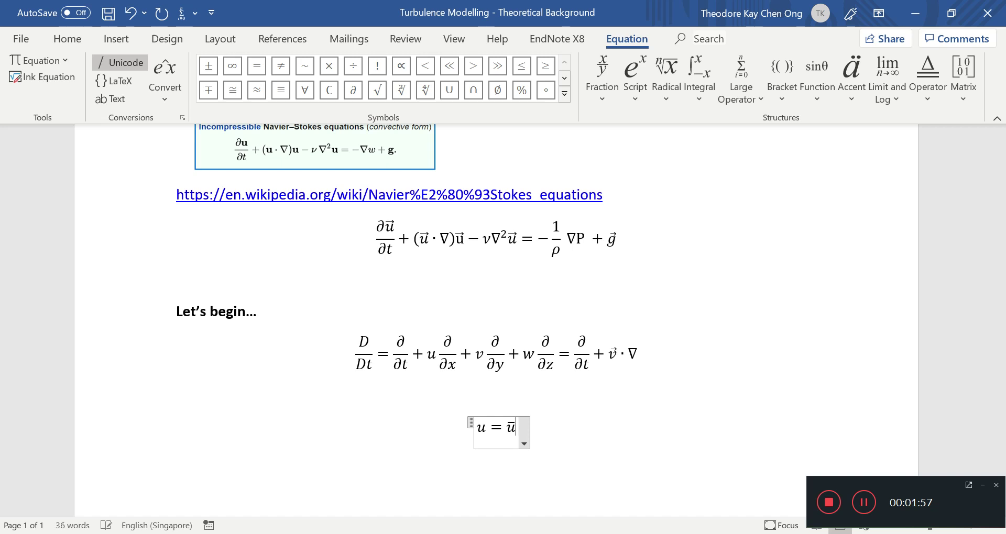
- Extend the new equation to u = ū + u′ and save the document
key(ctrl+s)
text(+u')
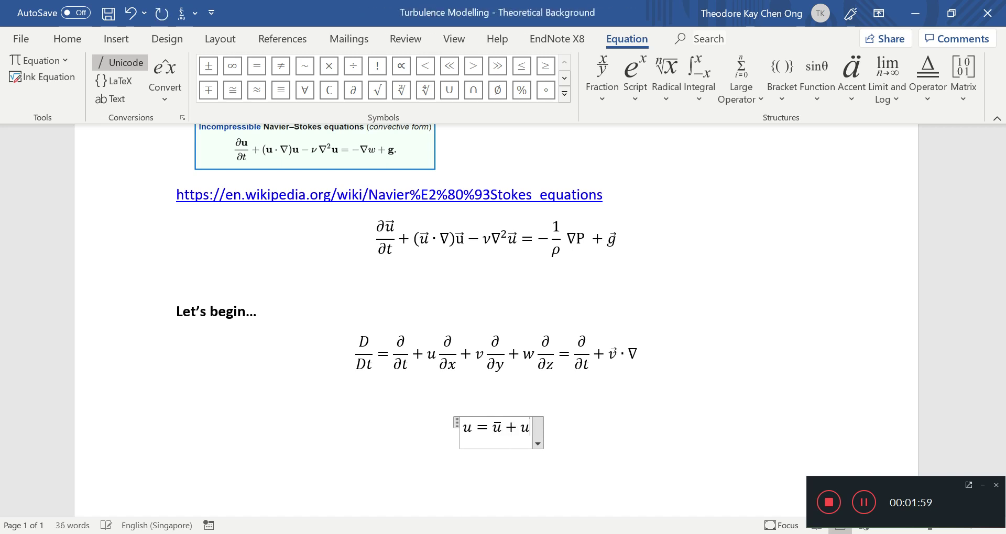
key(ctrl+s)
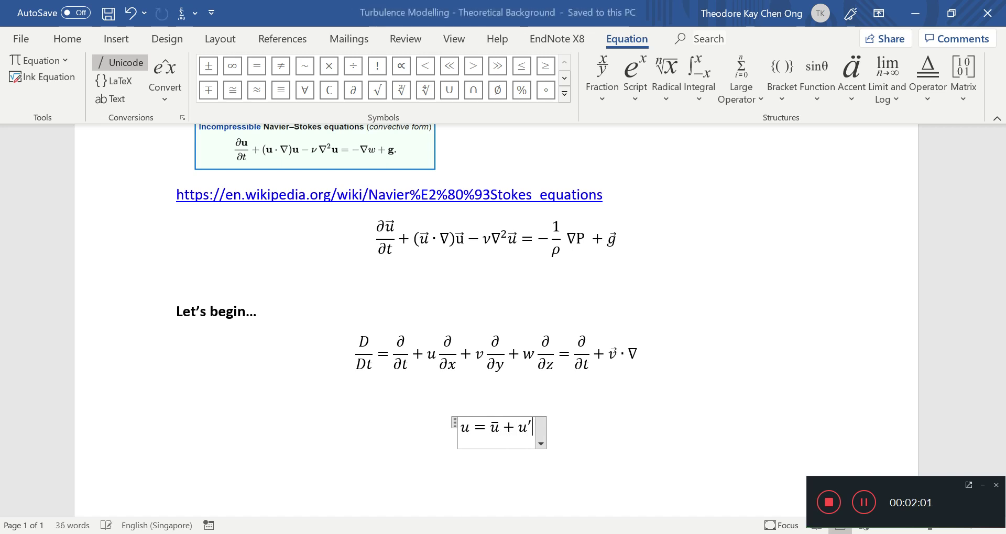
click(666, 407)
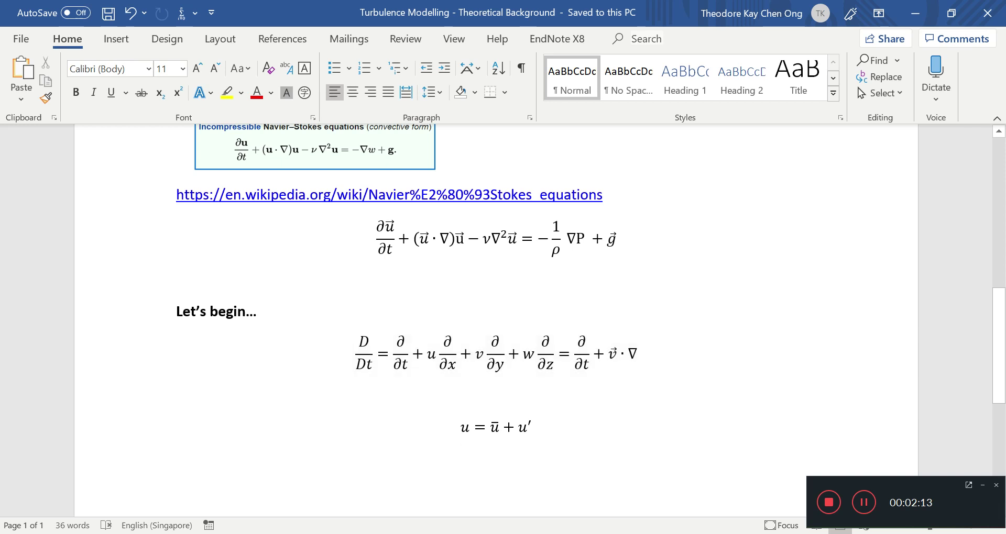
- Examine the ū and u′ terms of the velocity decomposition equation
double_click(494, 428)
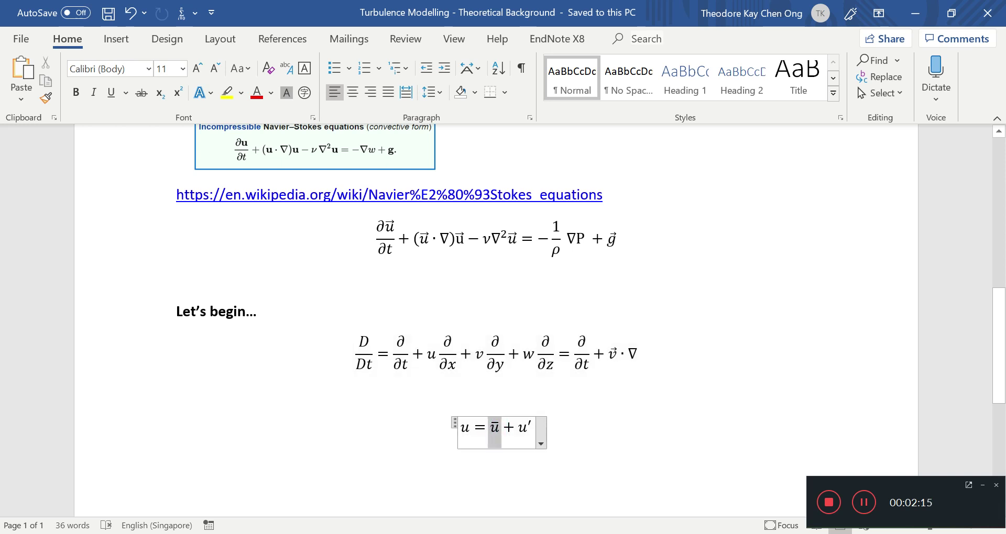
drag(516, 429, 531, 430)
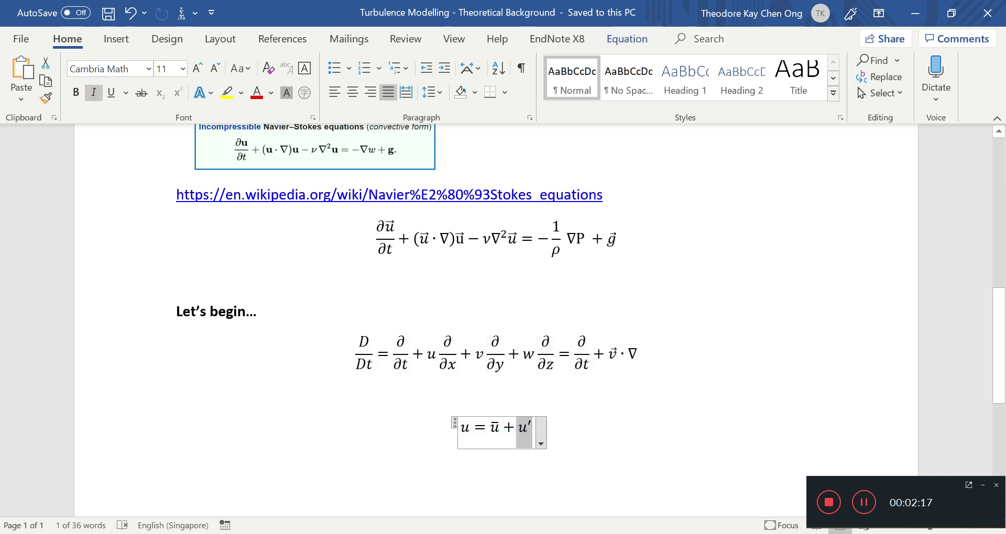
- Copy the three cyan-highlighted momentum equations and the continuity equation from the document's beginning to below u = ū + u′
click(664, 403)
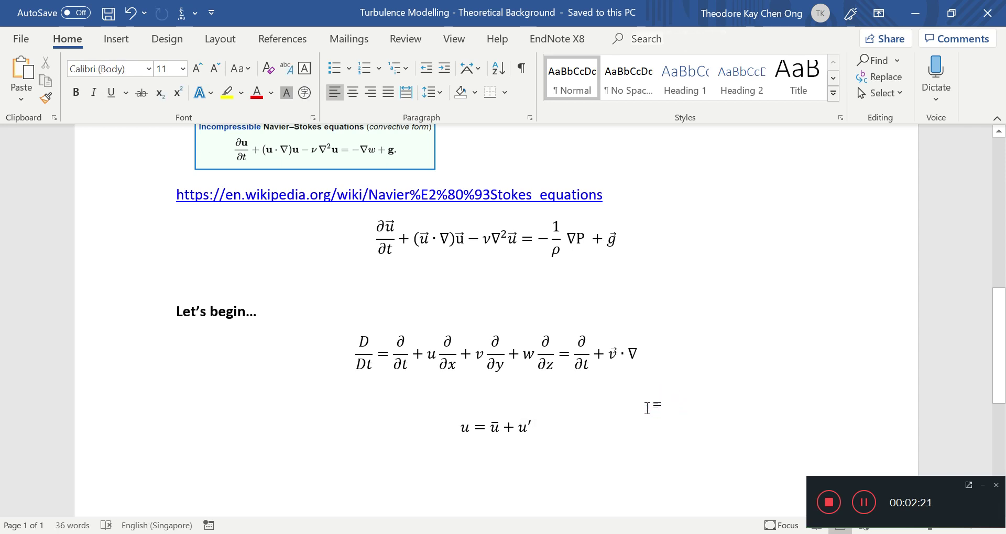
scroll(647, 407, up, 7)
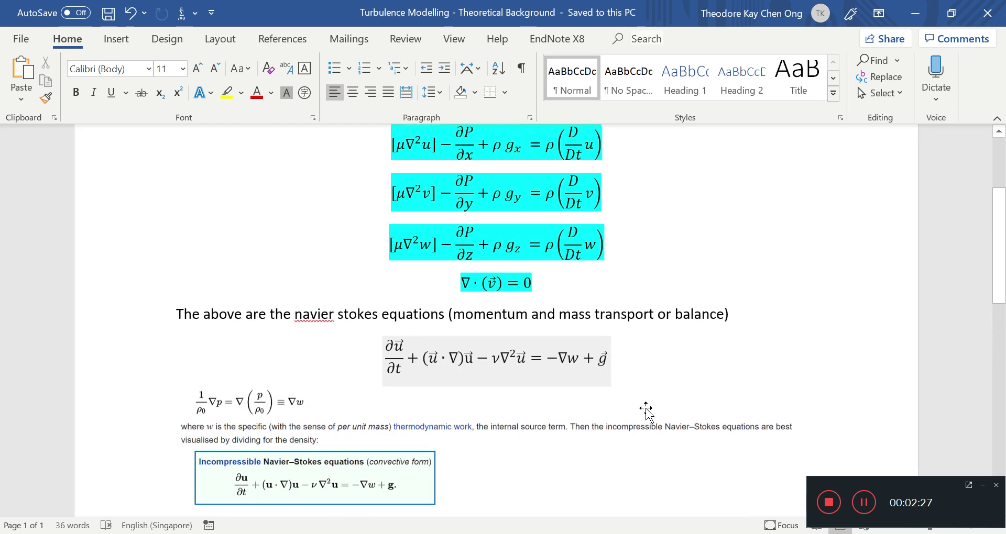
scroll(646, 409, up, 2)
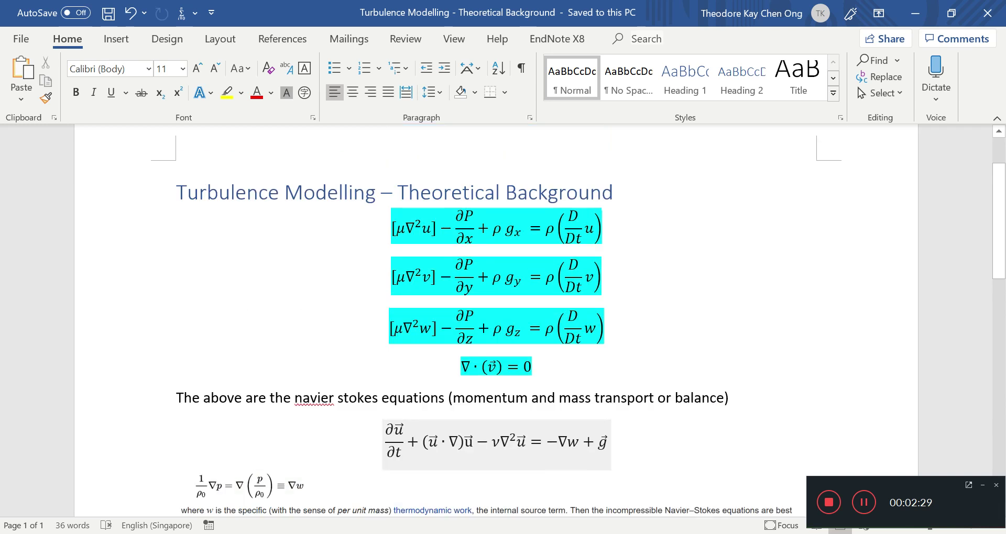
drag(564, 363, 393, 220)
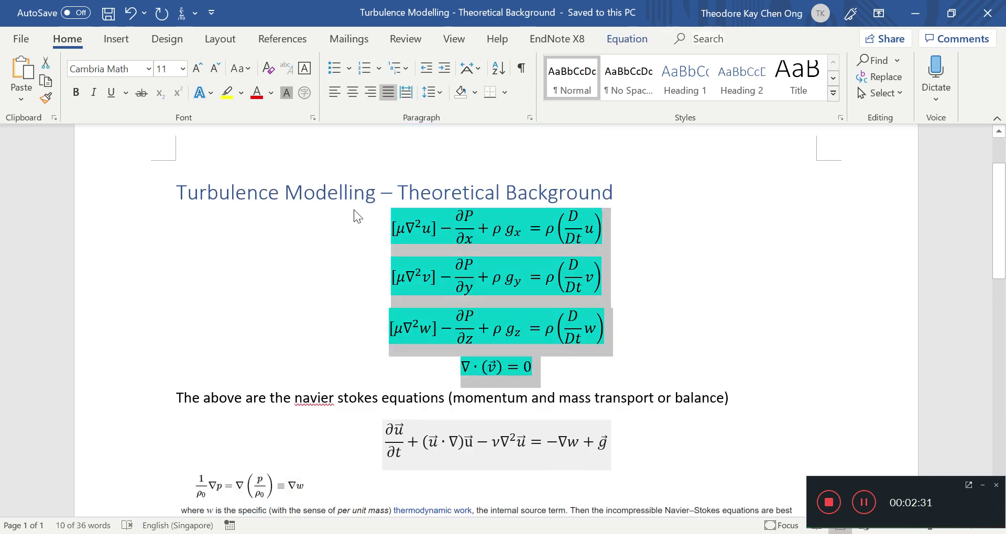
scroll(442, 255, down, 15)
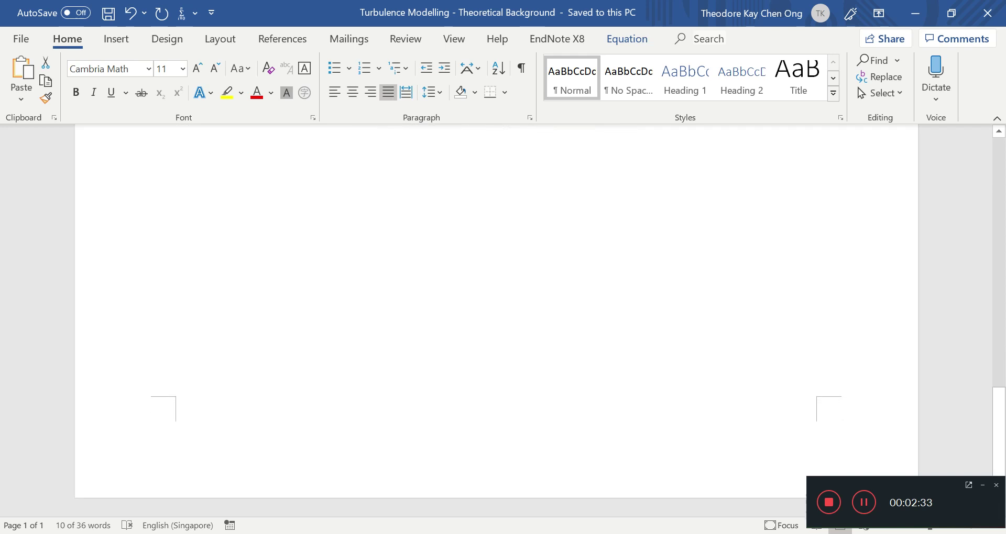
scroll(568, 478, up, 5)
click(569, 479)
key(ctrl+v)
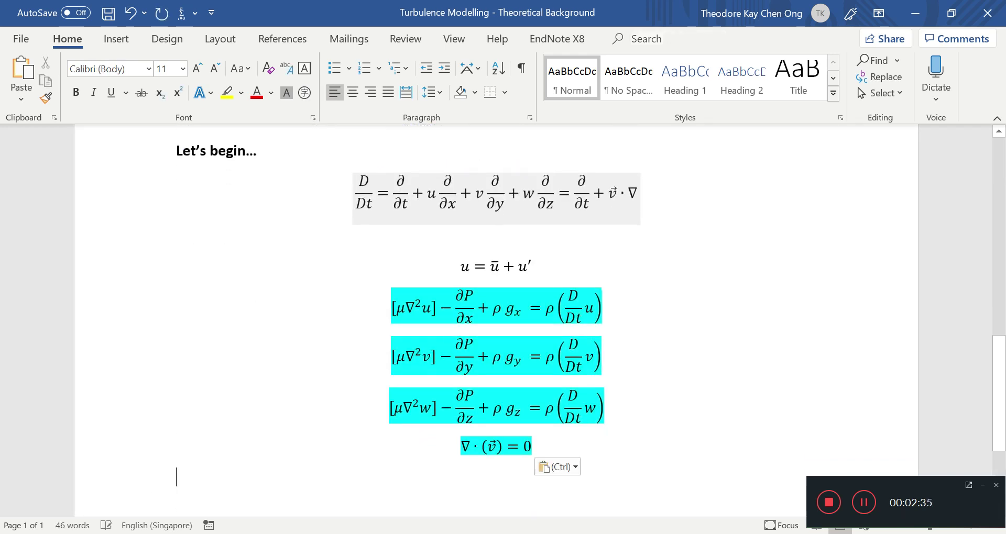
- Change the highlight colour of the four copied equations to bright green
key(shift+Up)
key(shift+Up)
key(shift+Up)
key(shift+Up)
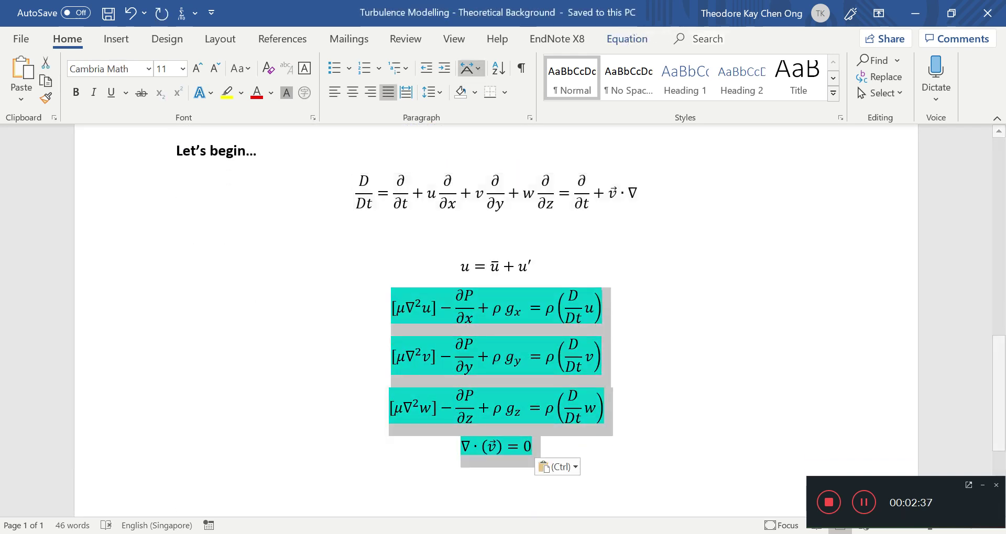
click(241, 93)
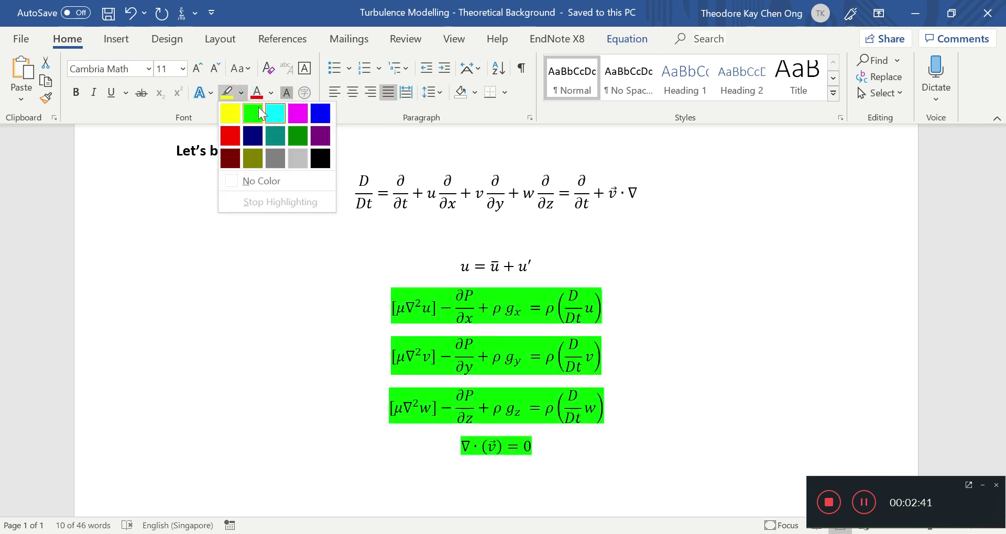
click(260, 108)
click(696, 243)
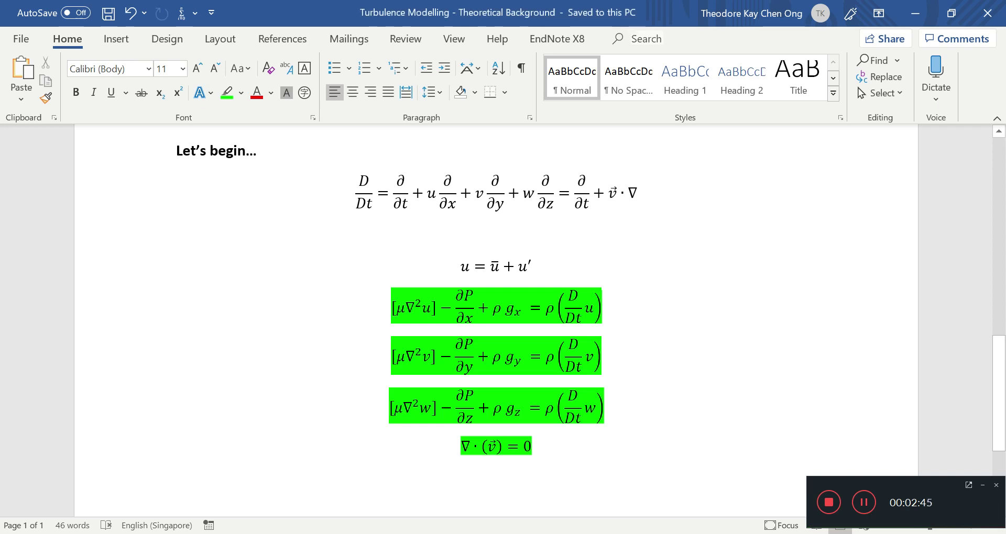
- Examine the velocity decomposition, the green x-momentum equation and the terms of the material derivative definition
click(572, 261)
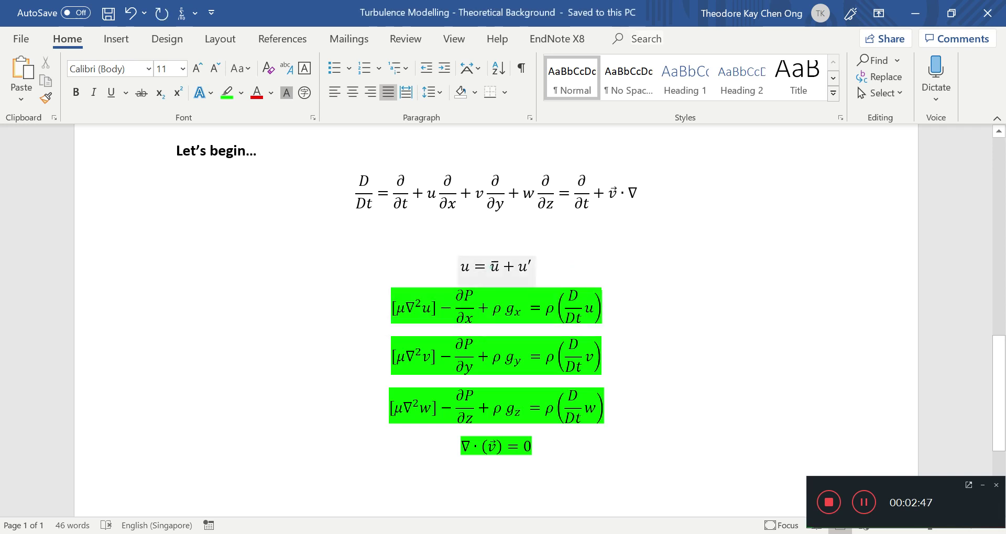
triple_click(493, 267)
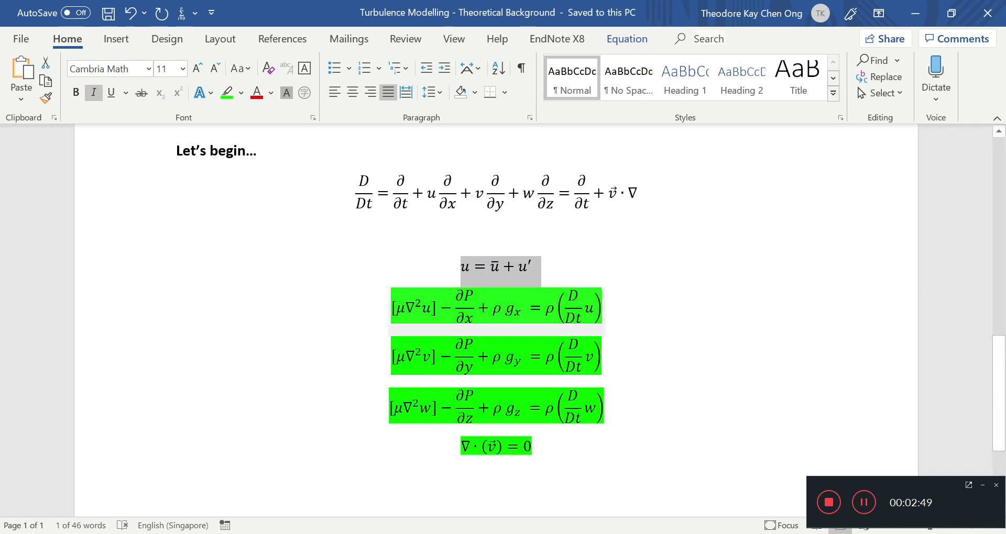
triple_click(579, 307)
click(635, 315)
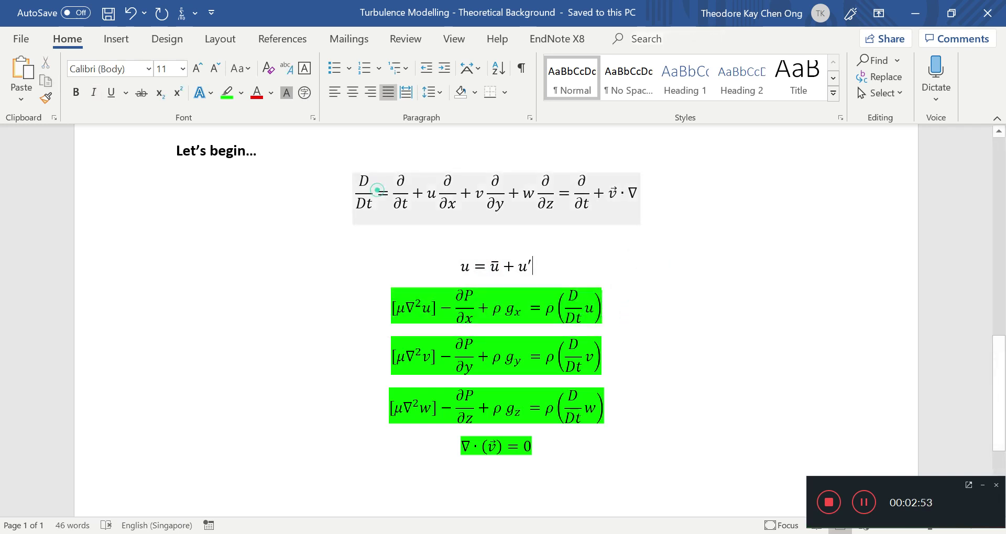
drag(376, 192, 591, 193)
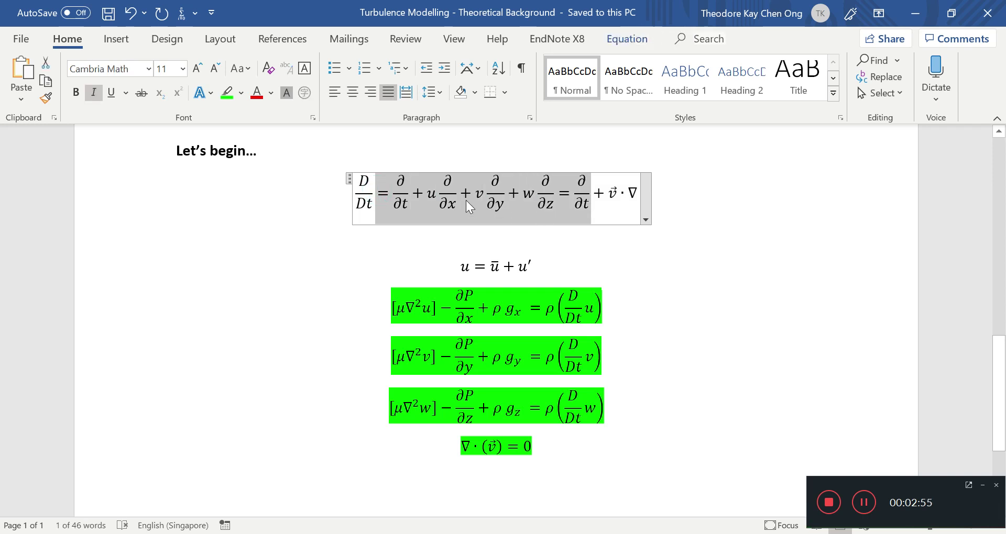
click(532, 193)
- Insert a new equation reading v = v̄ + v′ on a new line below u = ū + u′
click(678, 276)
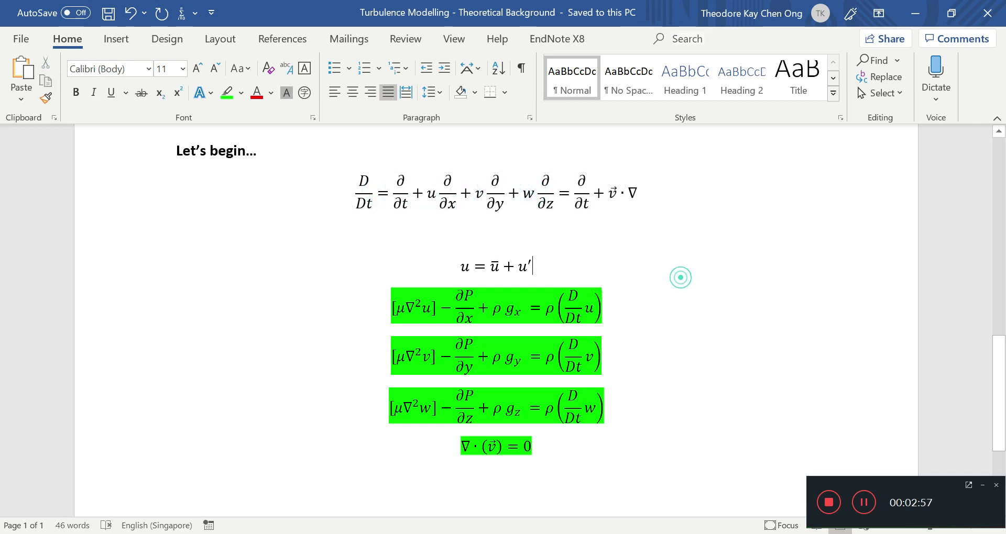
key(Return)
key(alt+equal)
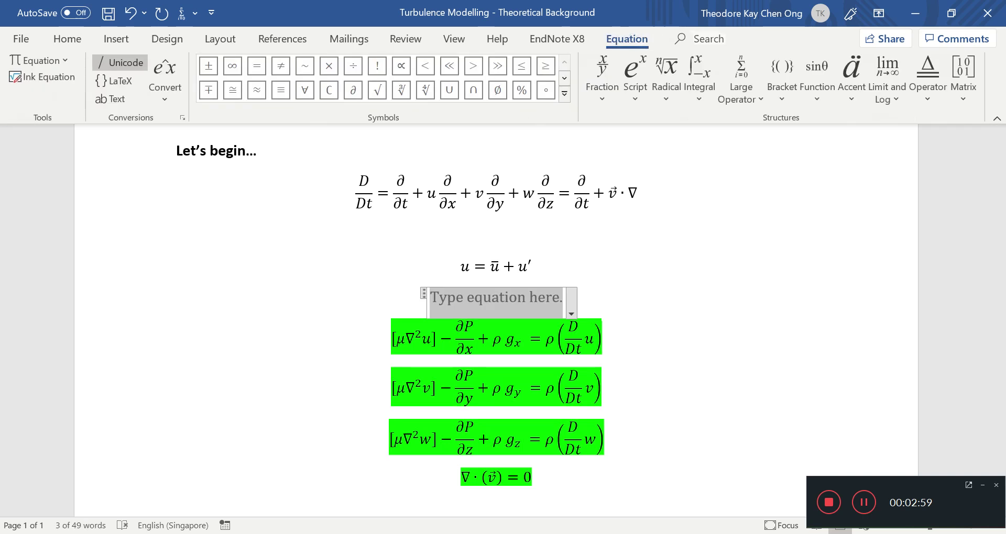
text(v=)
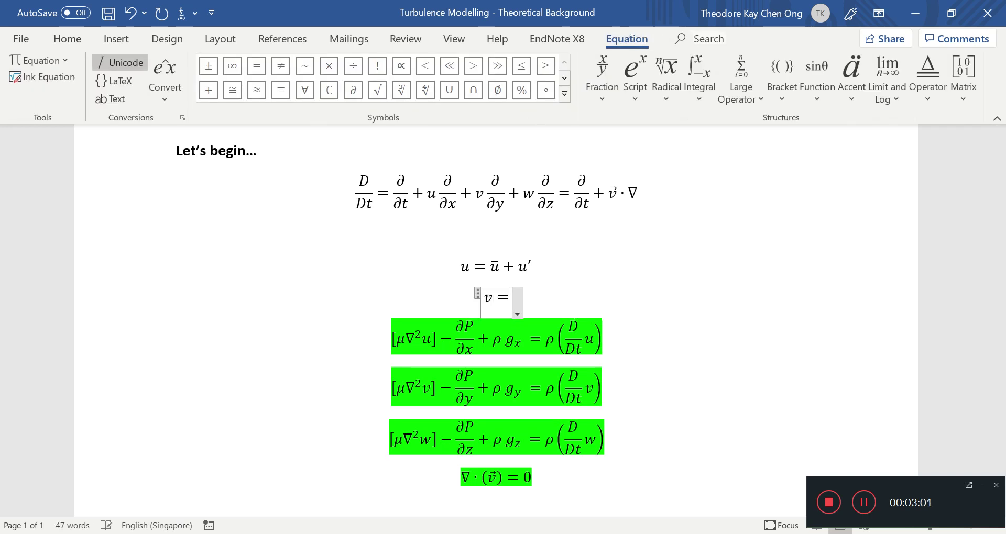
text(var )
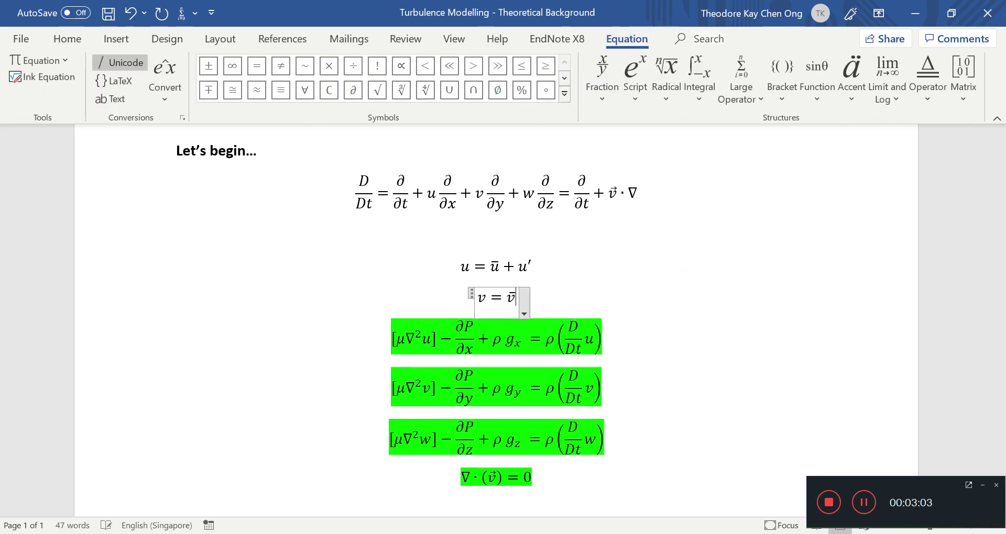
text(+)
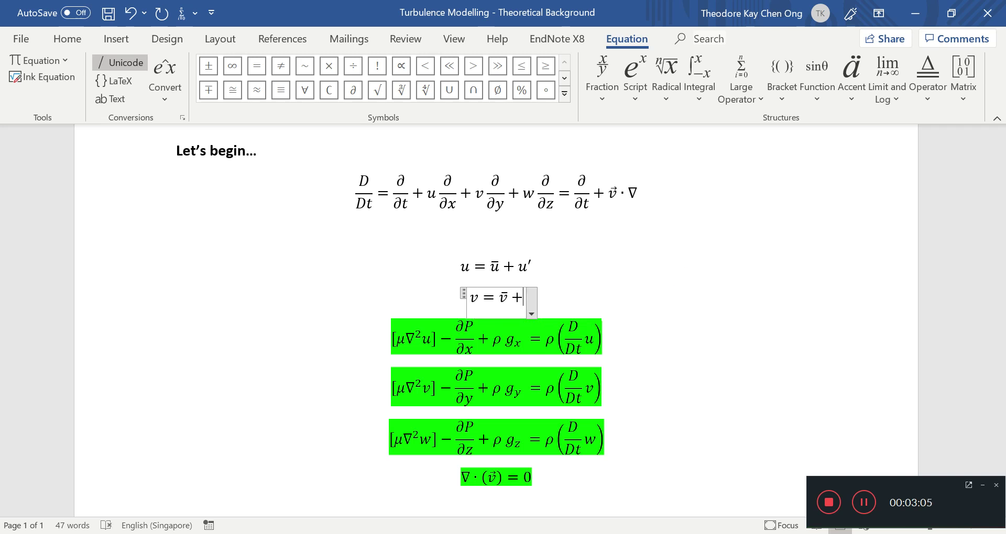
text(v')
key(Right)
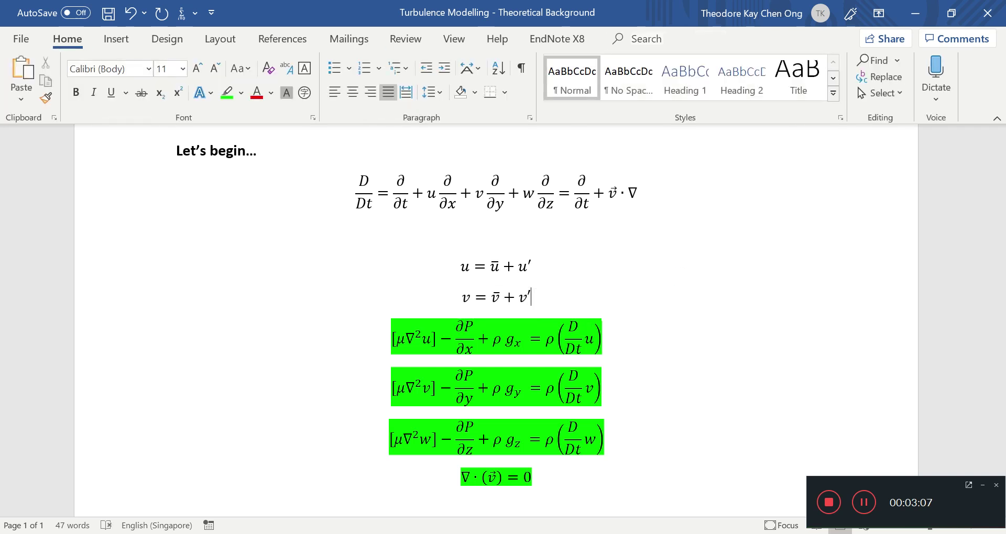
- Insert a new equation reading w = w̄ + w′ on a new line below the v decomposition
key(Return)
key(alt+equal)
text(w=)
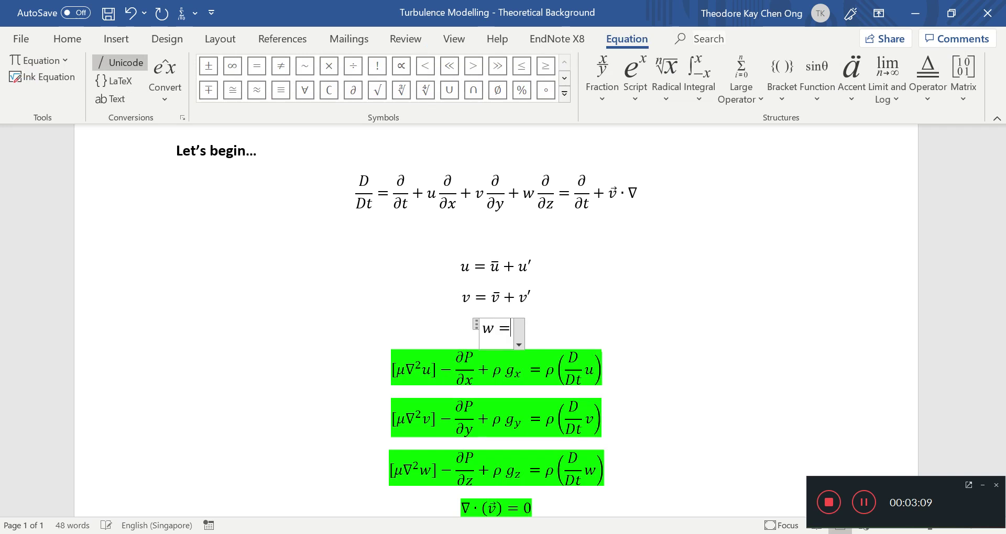
text(war )
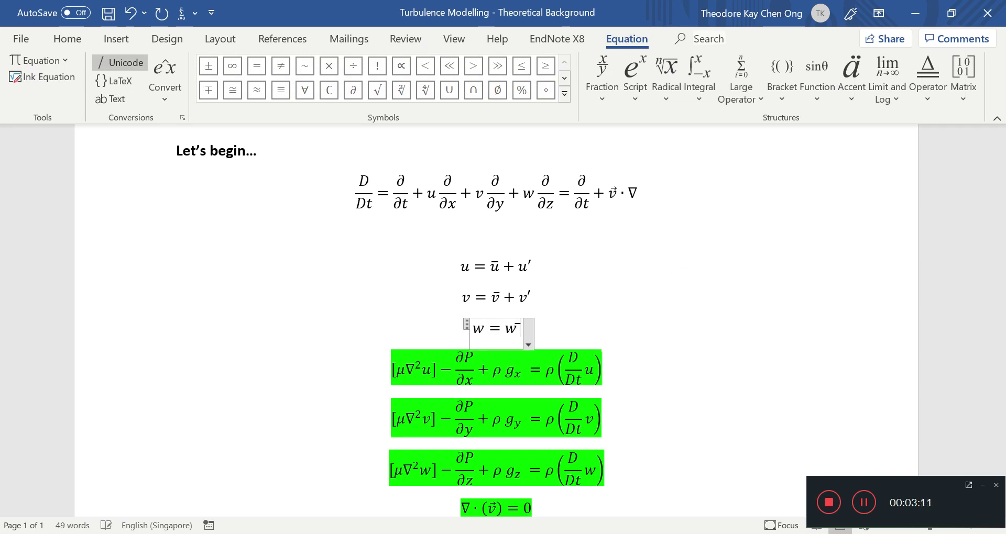
text(+)
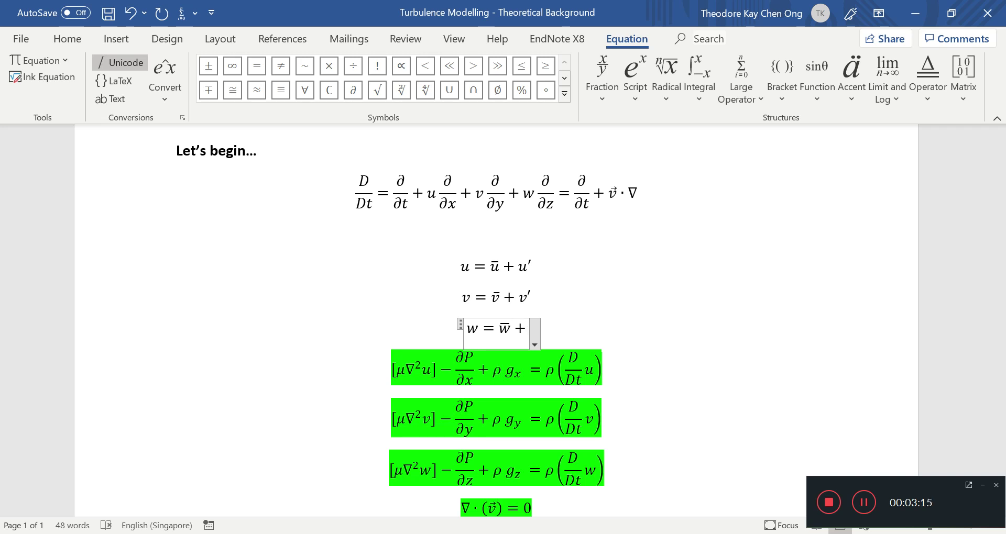
text(w')
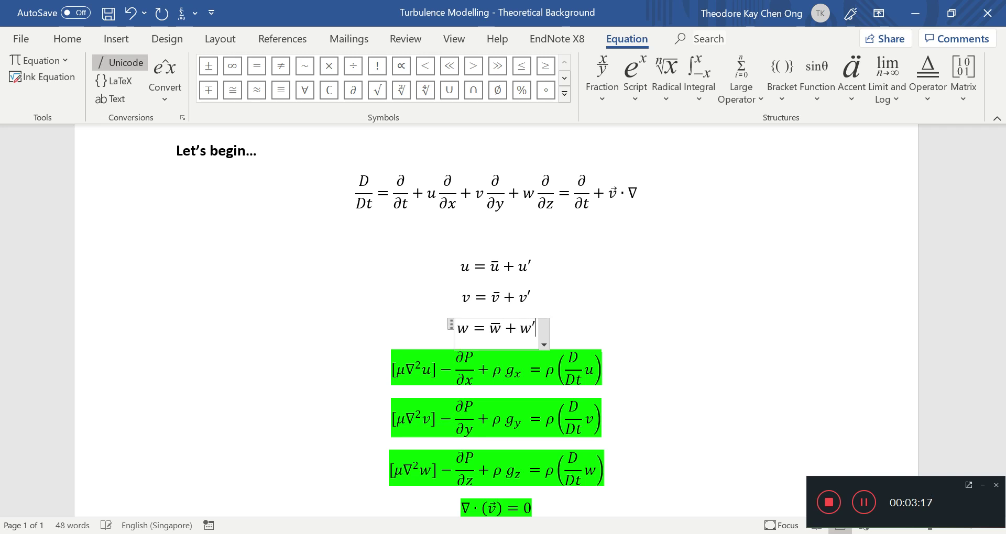
- Examine the mean and fluctuating terms of the v and w decompositions and the green x-momentum equation
key(shift+Left)
key(shift+Left)
key(Right)
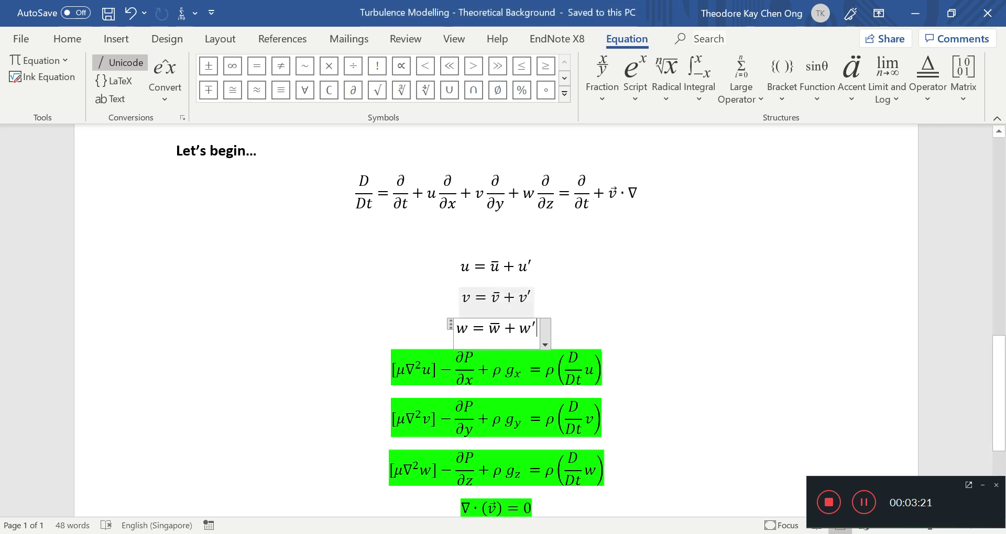
drag(530, 300, 491, 301)
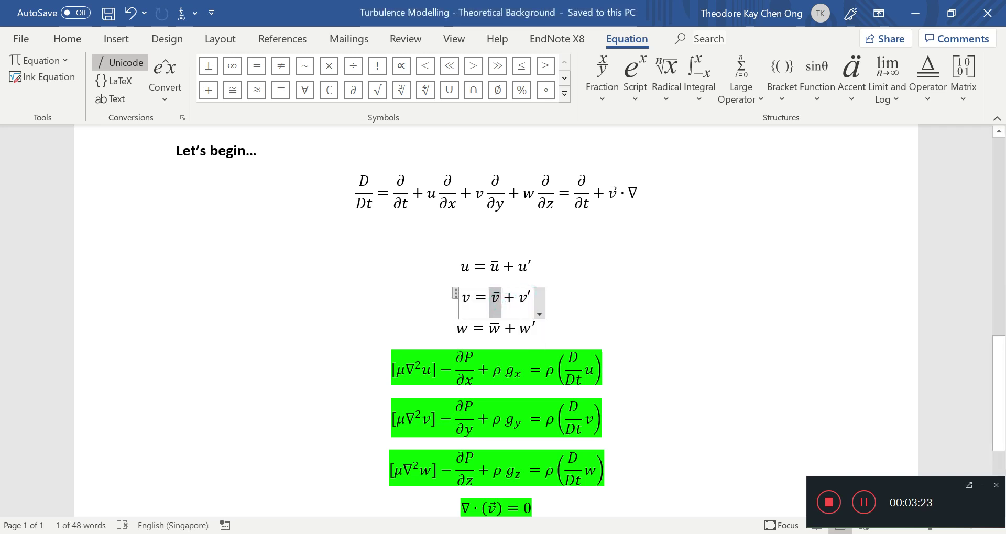
click(653, 311)
scroll(652, 312, down, 2)
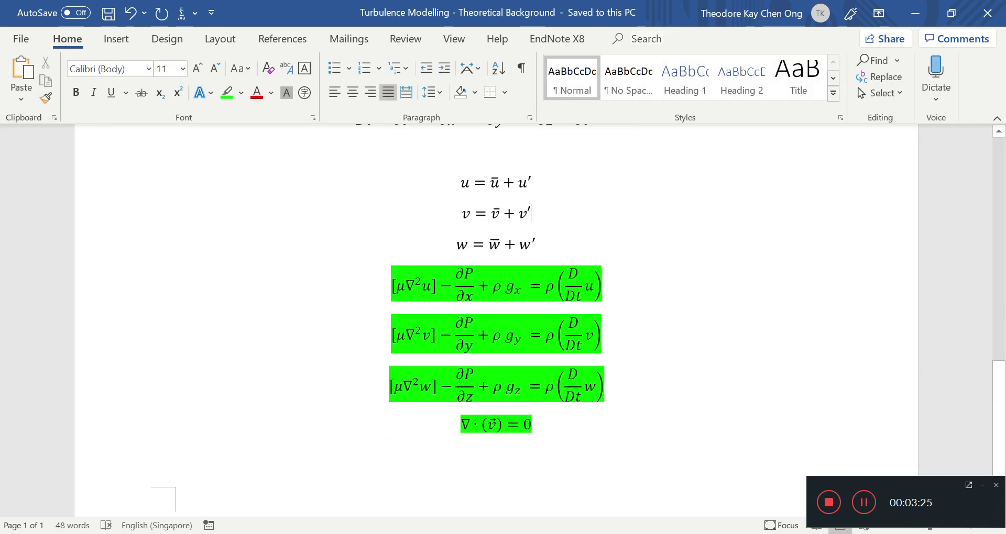
click(573, 294)
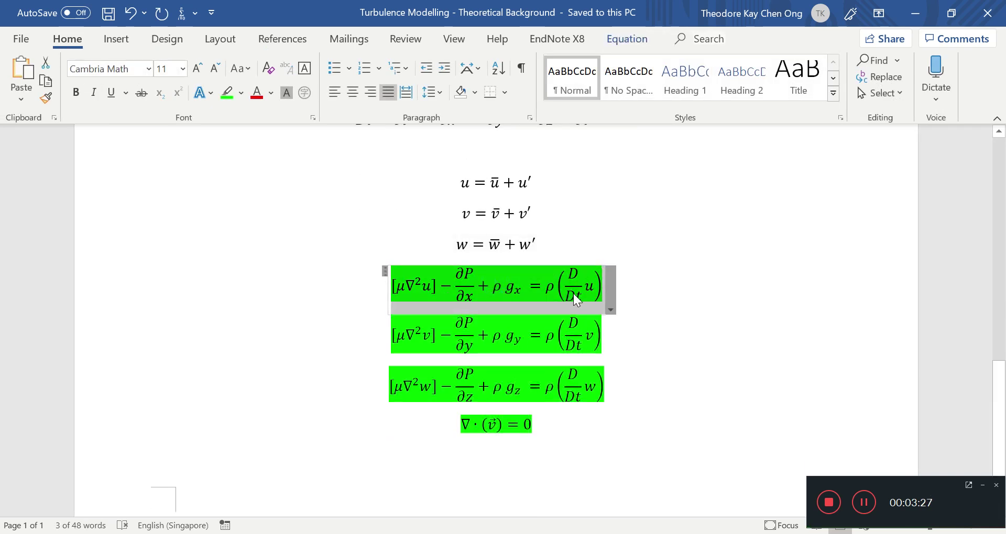
- Add the line "Let's expand in x direction:" below the green continuity equation and start a new page after it
click(568, 451)
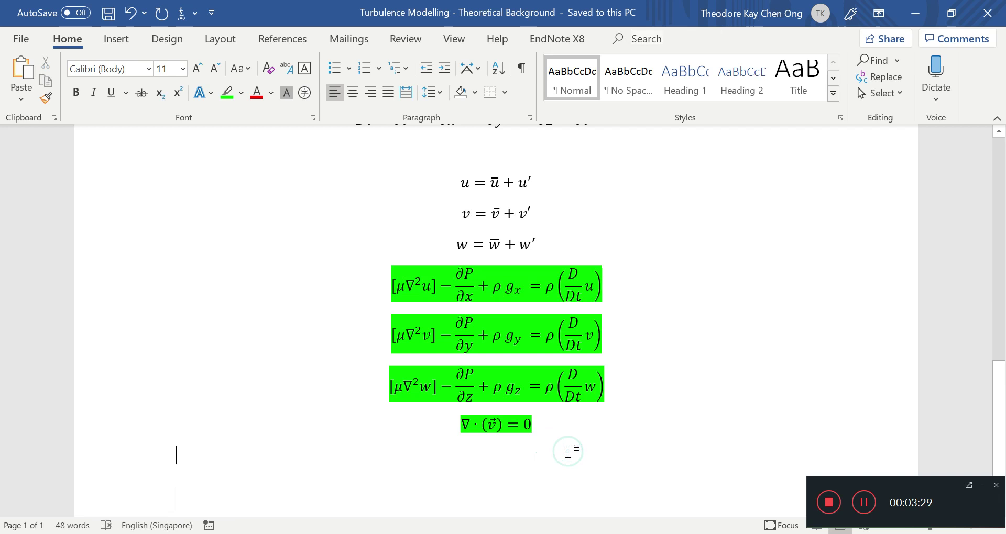
text(Let's)
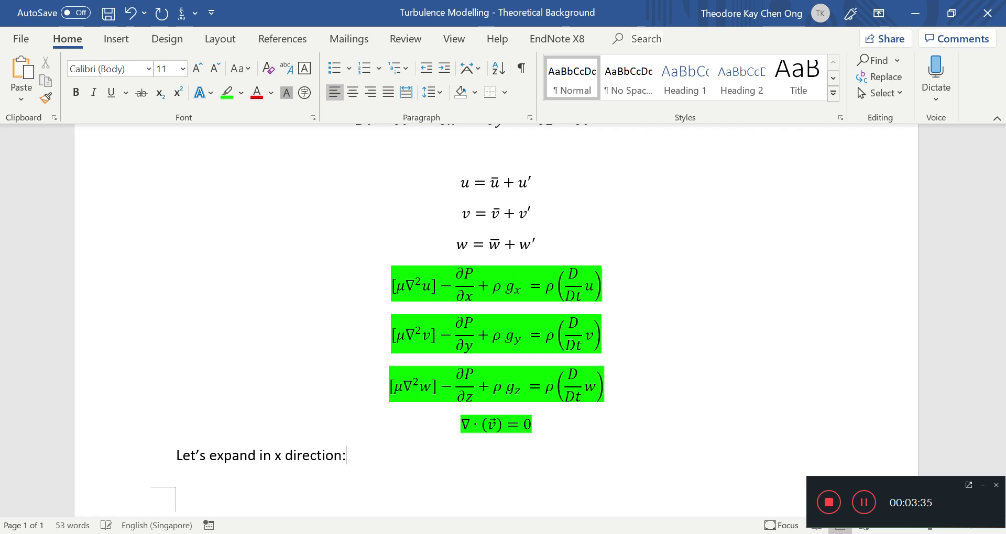
key(ctrl+Return)
- Copy only the green x-momentum equation onto the new page and save the document
key(ctrl+v)
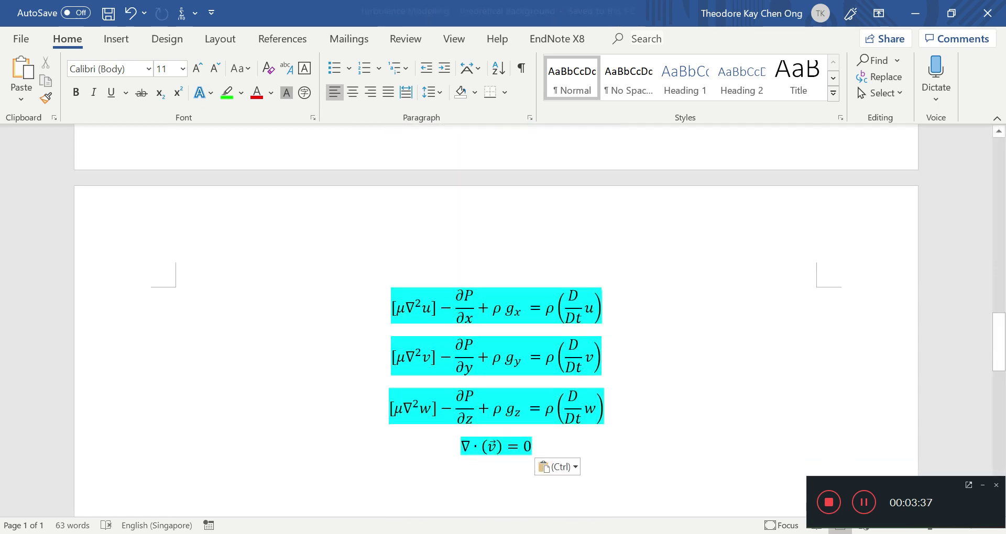
key(ctrl+z)
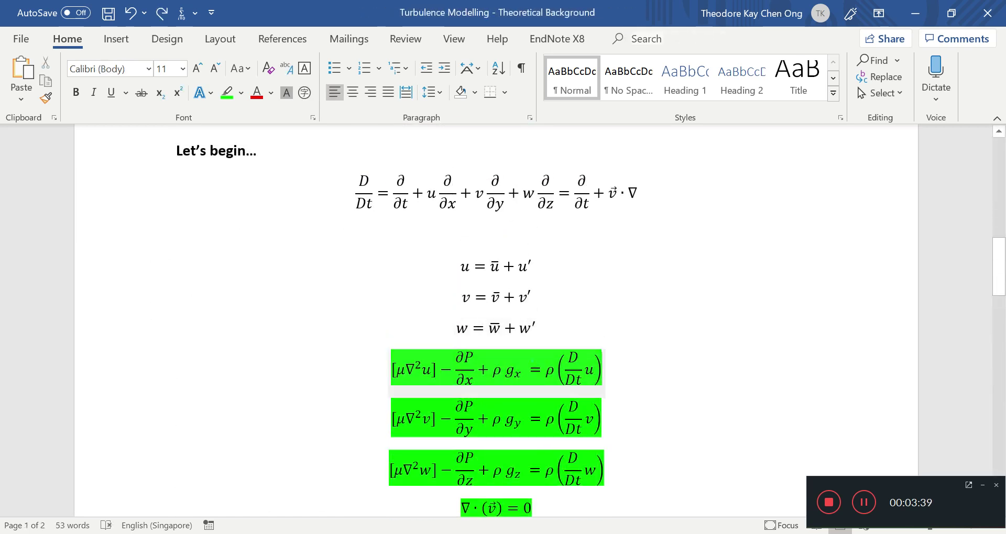
triple_click(533, 361)
key(ctrl+c)
scroll(533, 369, down, 5)
click(352, 422)
key(ctrl+v)
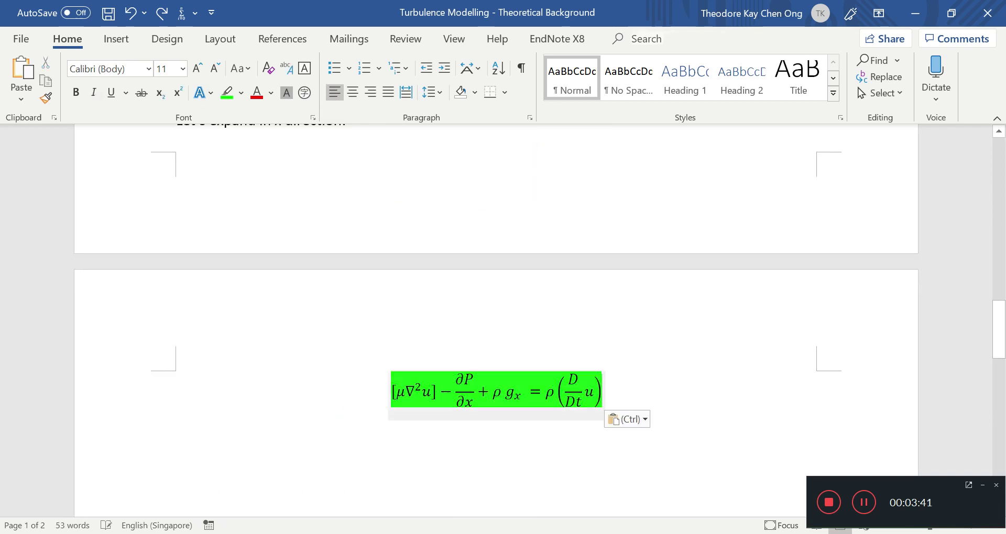
key(ctrl+s)
- Copy the material derivative definition to below the x-momentum equation on the new page and save the document
scroll(520, 365, up, 6)
triple_click(521, 365)
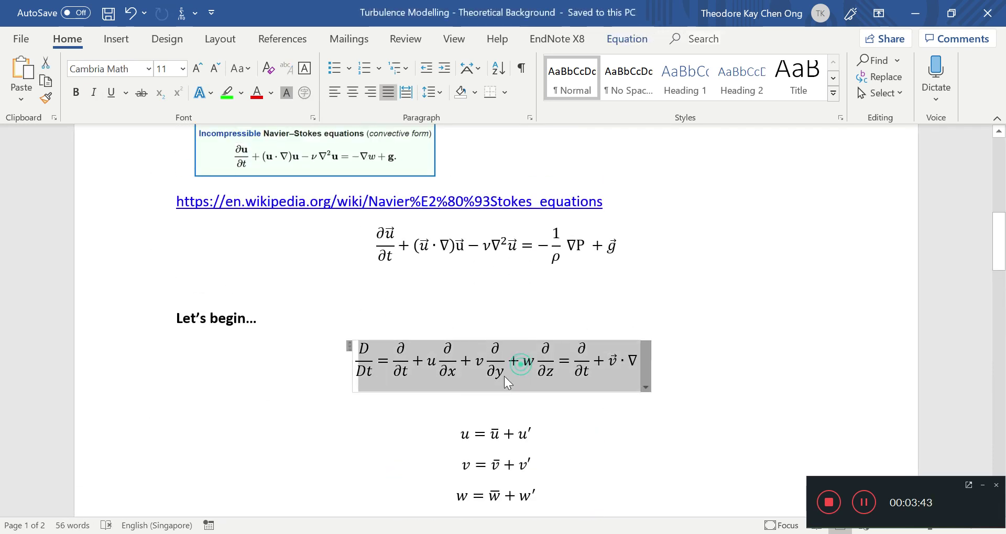
key(ctrl+c)
scroll(507, 383, down, 10)
click(460, 366)
key(ctrl+v)
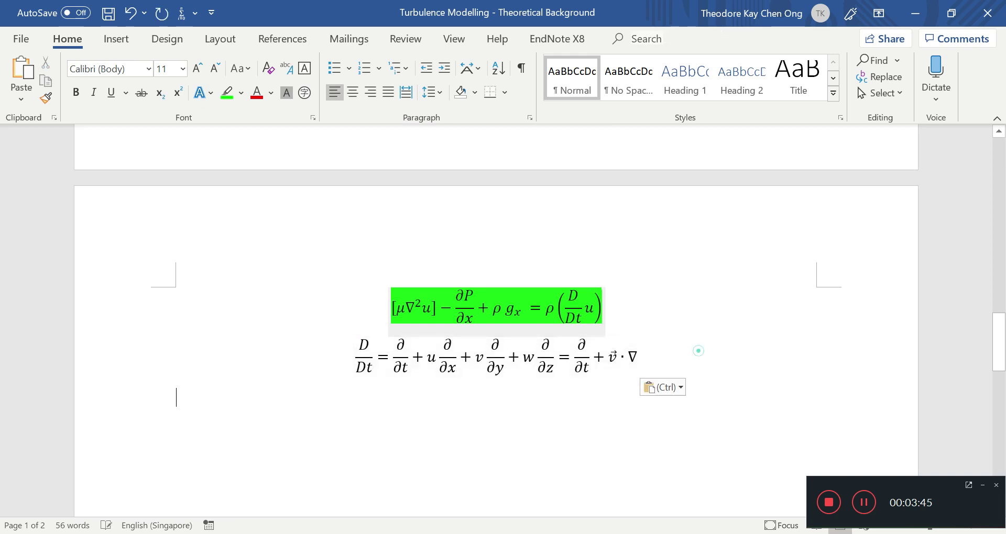
key(ctrl+s)
- Copy the green x-momentum equation to below the material derivative definition and save the document
click(516, 312)
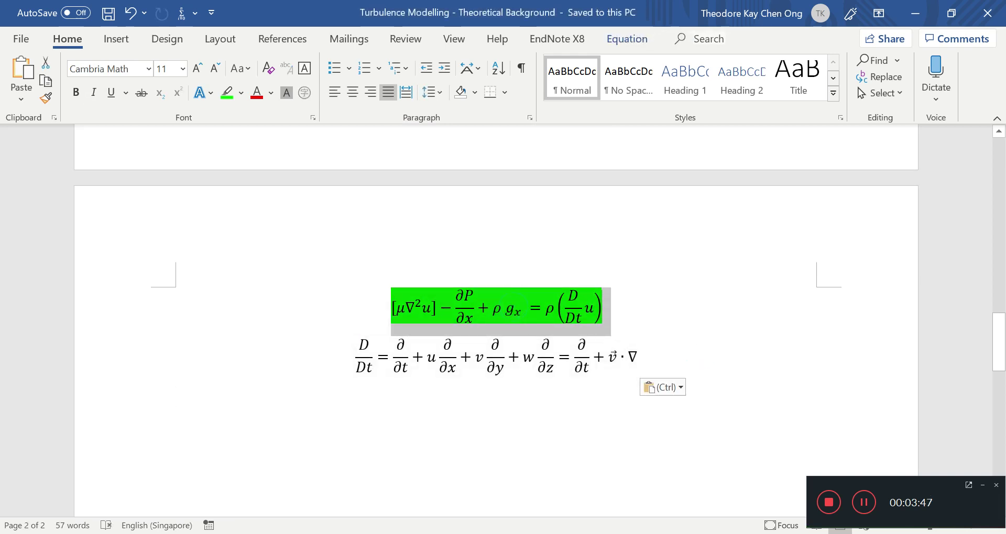
key(ctrl+c)
click(447, 394)
key(ctrl+v)
key(ctrl+s)
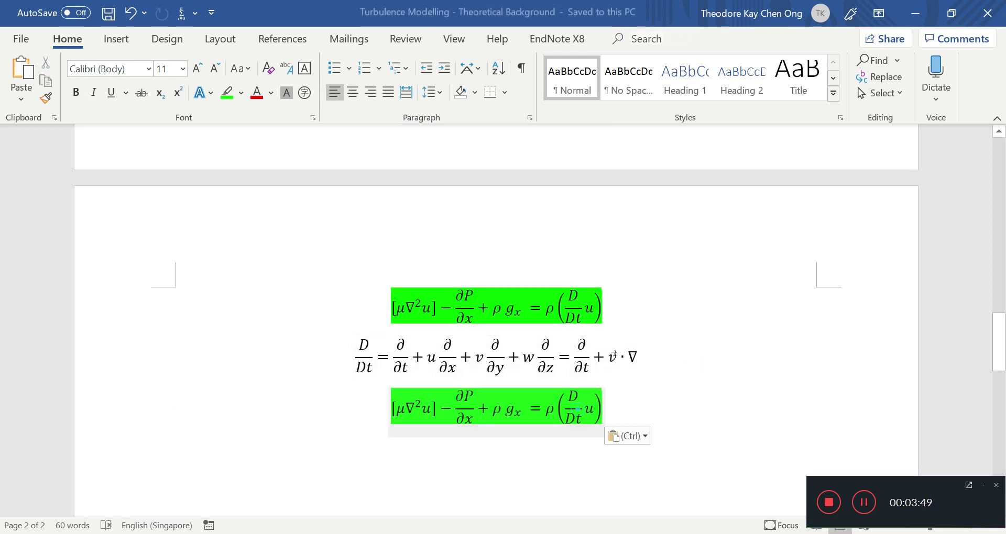
- Replace D/Dt with ∂/∂t in the copied x-momentum equation and save the document
click(581, 411)
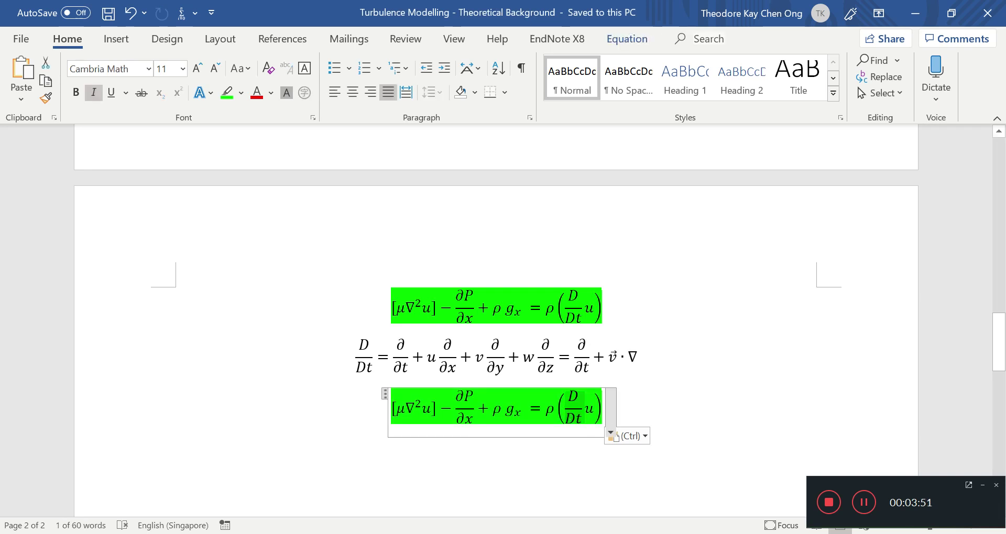
text(\partial )
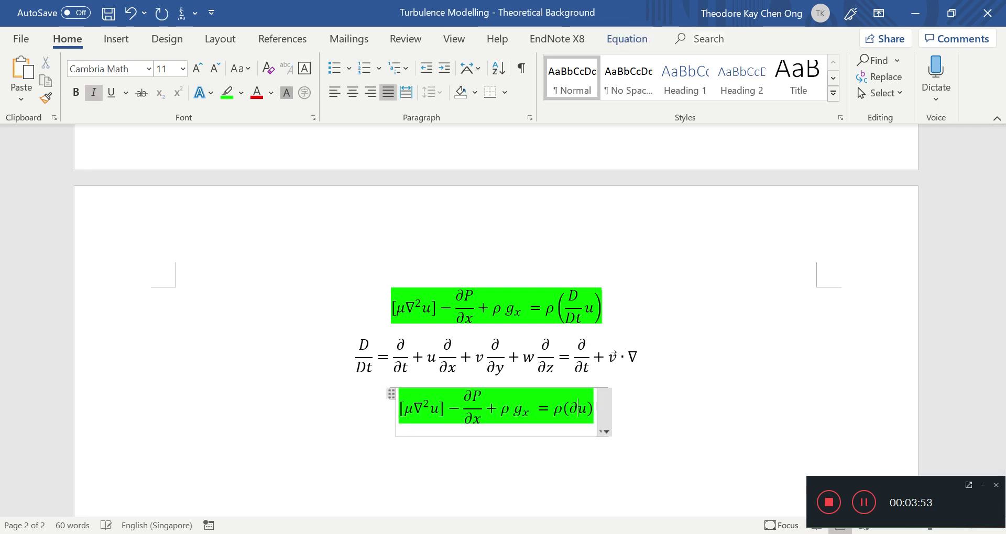
text(/\partial  )
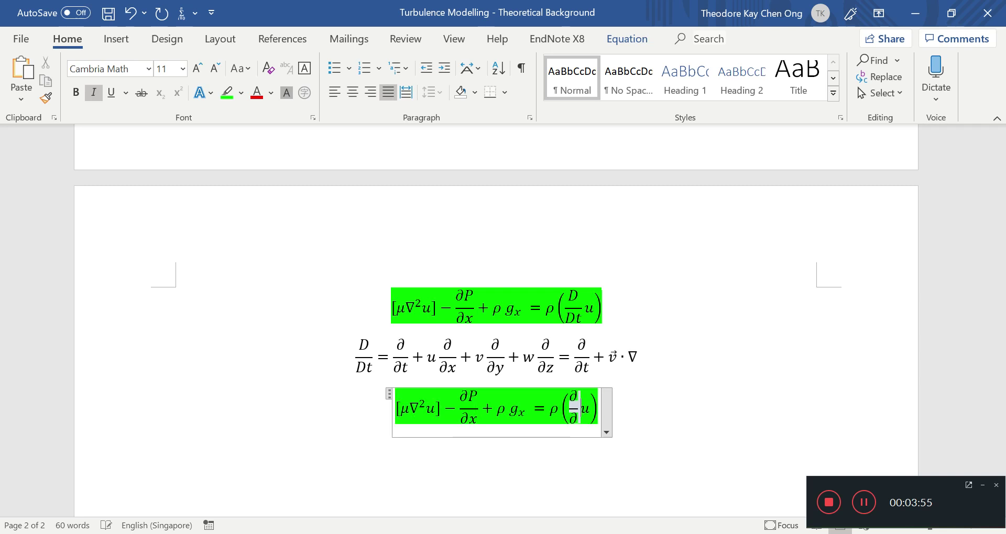
text(t)
key(ctrl+s)
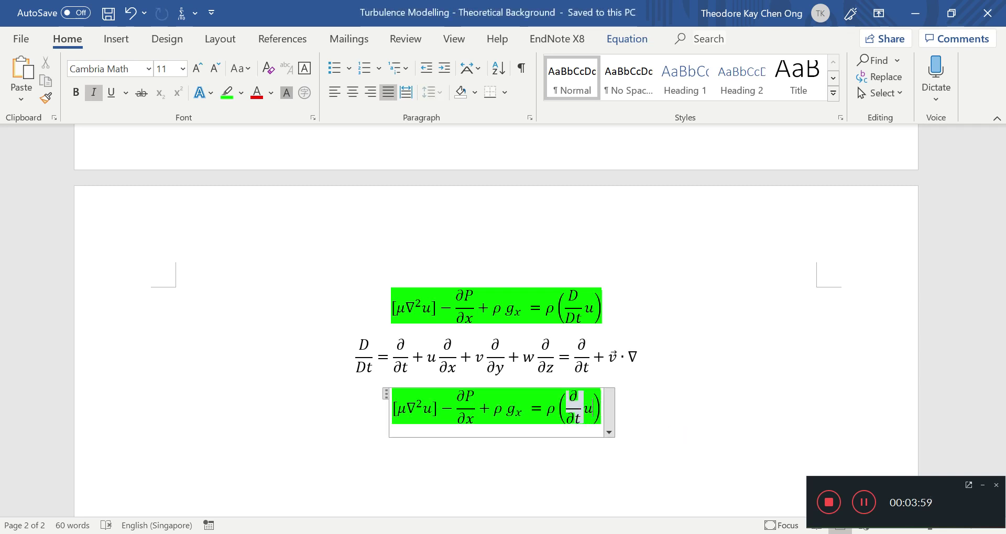
- Extend the bracket after ∂/∂t u with + and the copied terms u ∂/∂x + v ∂/∂y + w ∂/∂z, and save
text(+)
key(ctrl+s)
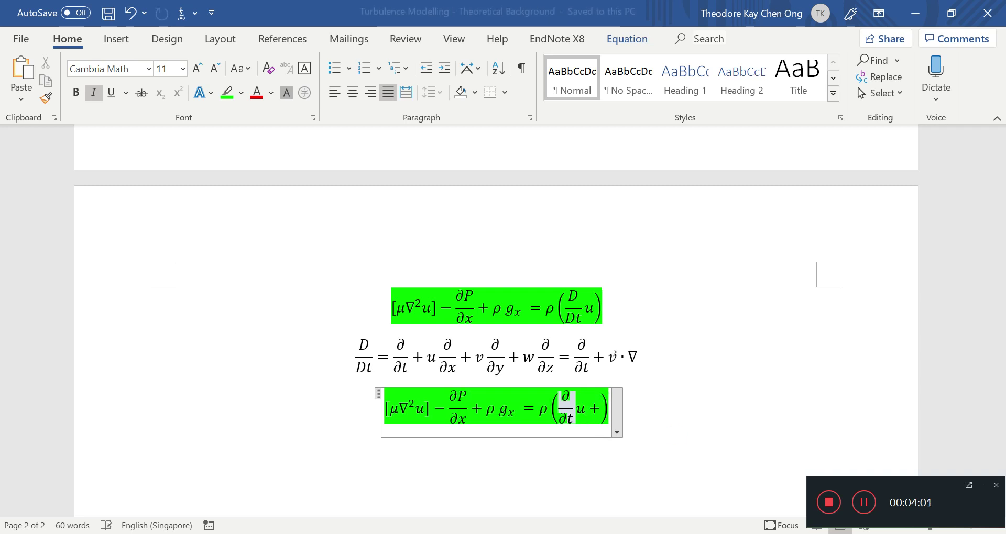
text(u \)
key(BackSpace)
key(BackSpace)
key(BackSpace)
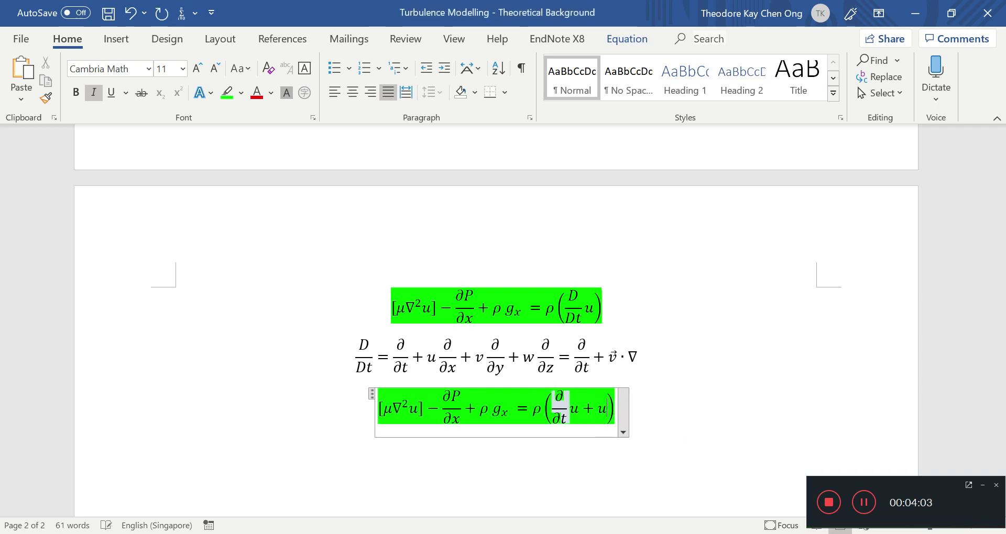
key(ctrl+s)
drag(425, 350, 556, 357)
key(ctrl+c)
click(600, 409)
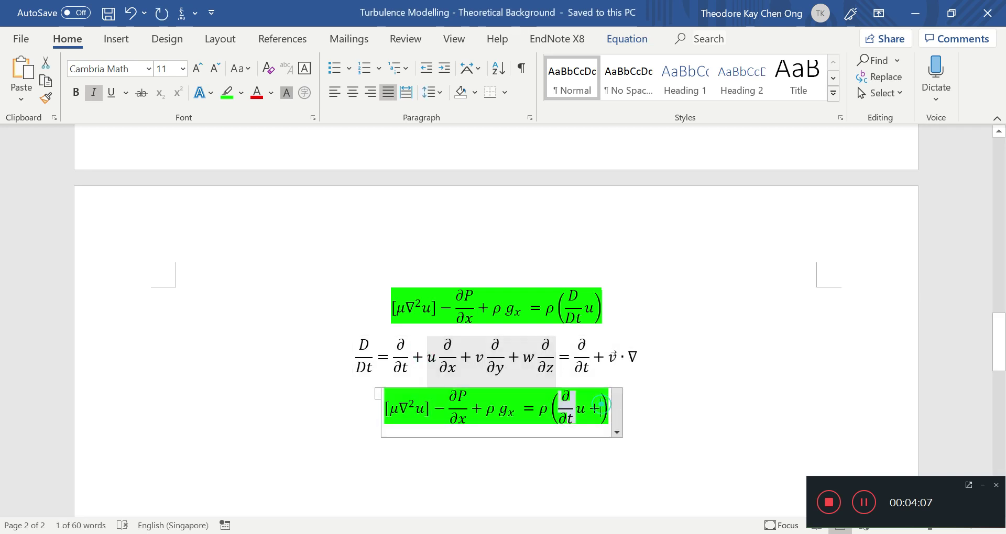
key(ctrl+v)
key(ctrl+s)
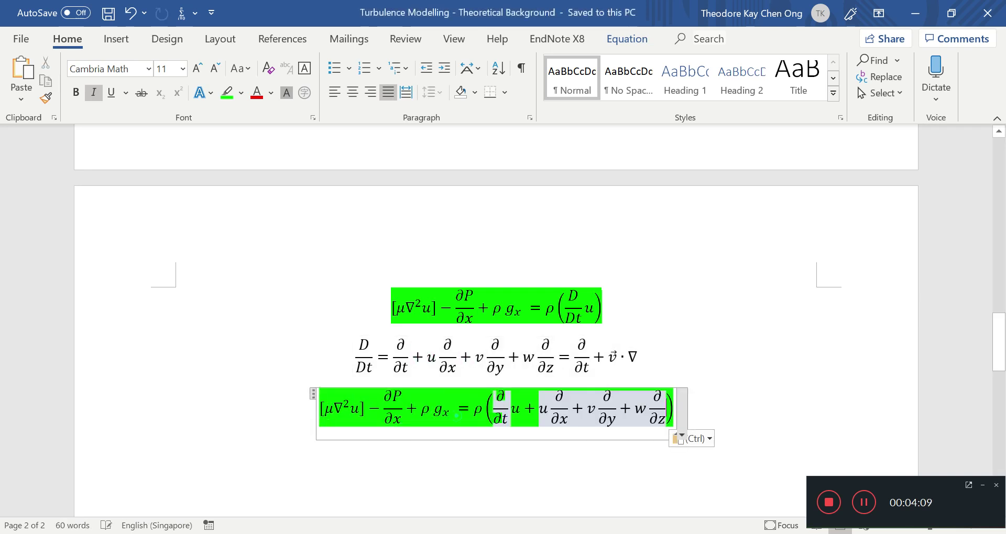
- Insert u after each of the ∂/∂x, ∂/∂y and ∂/∂z operators in the bracket and save the document
click(474, 449)
click(575, 408)
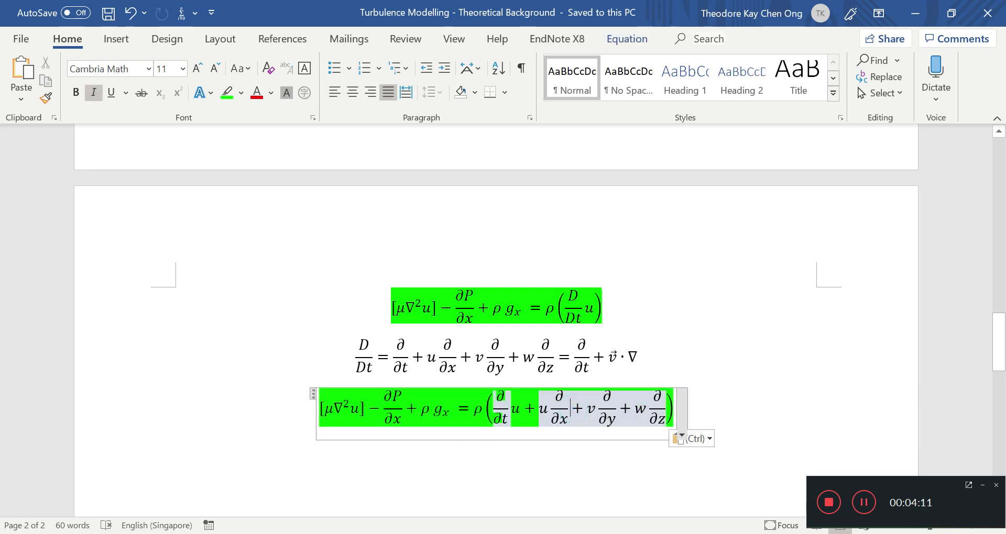
text(u)
key(Right)
key(Right)
key(Right)
key(Right)
key(Right)
key(Right)
key(Right)
key(Right)
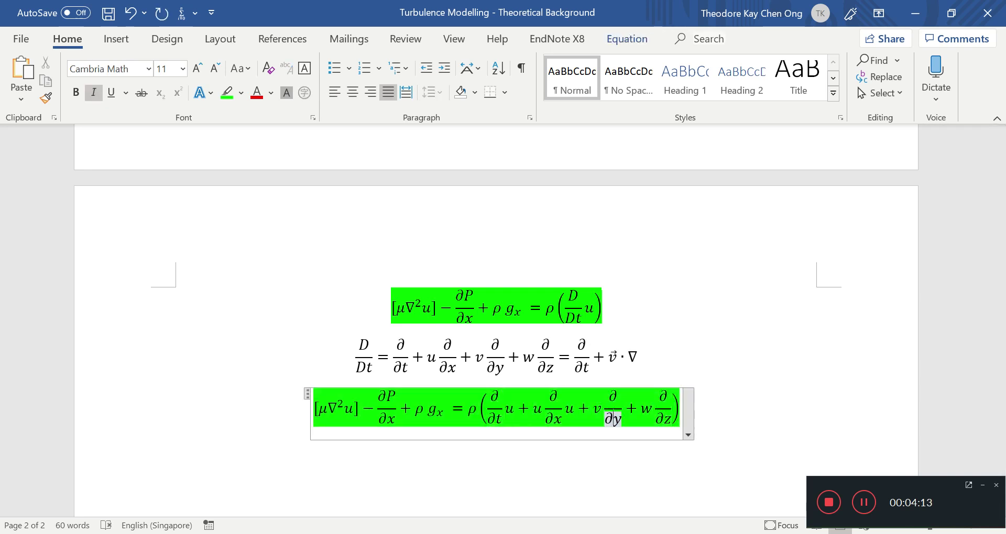
text(u)
key(Right)
key(Right)
key(Right)
key(Right)
key(Right)
key(Right)
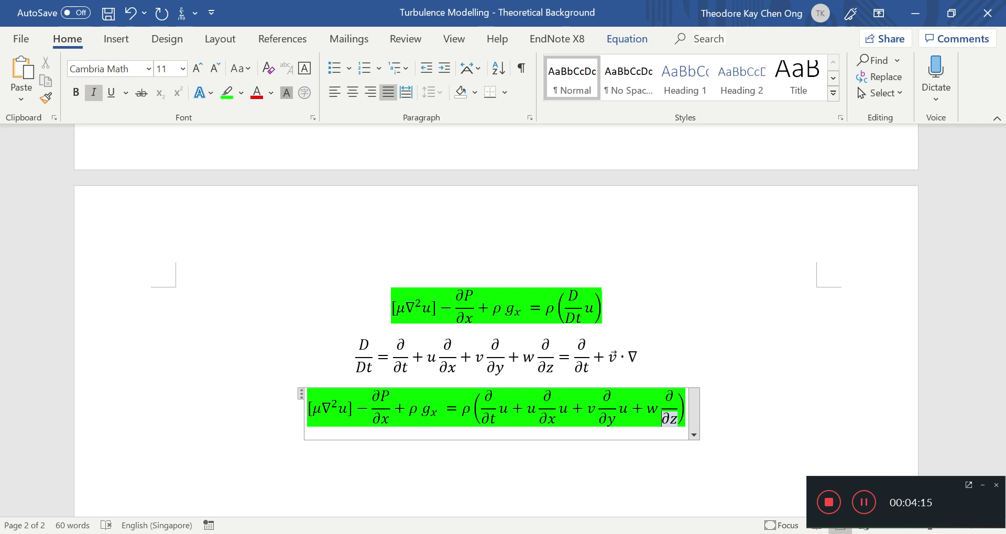
text(u)
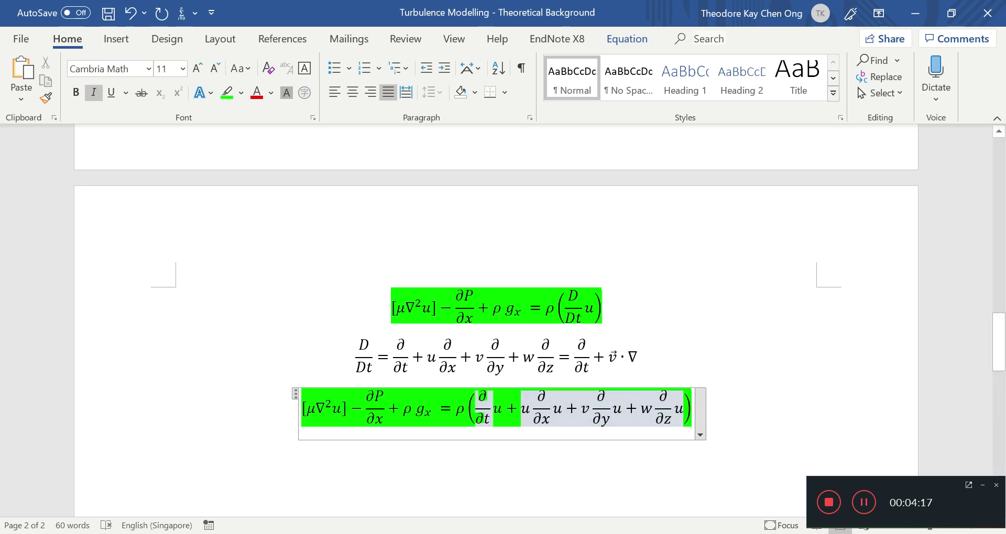
click(687, 297)
key(ctrl+s)
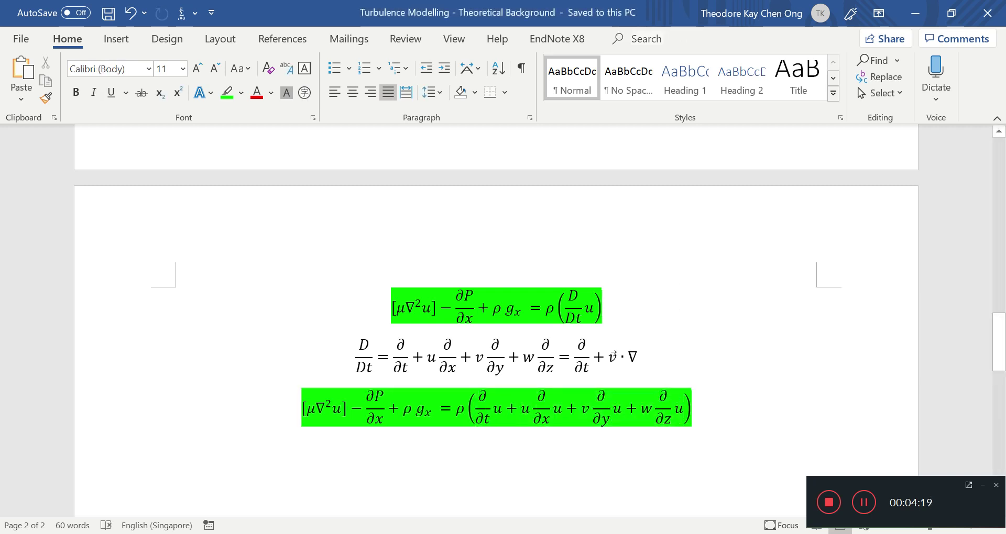
drag(341, 409, 316, 409)
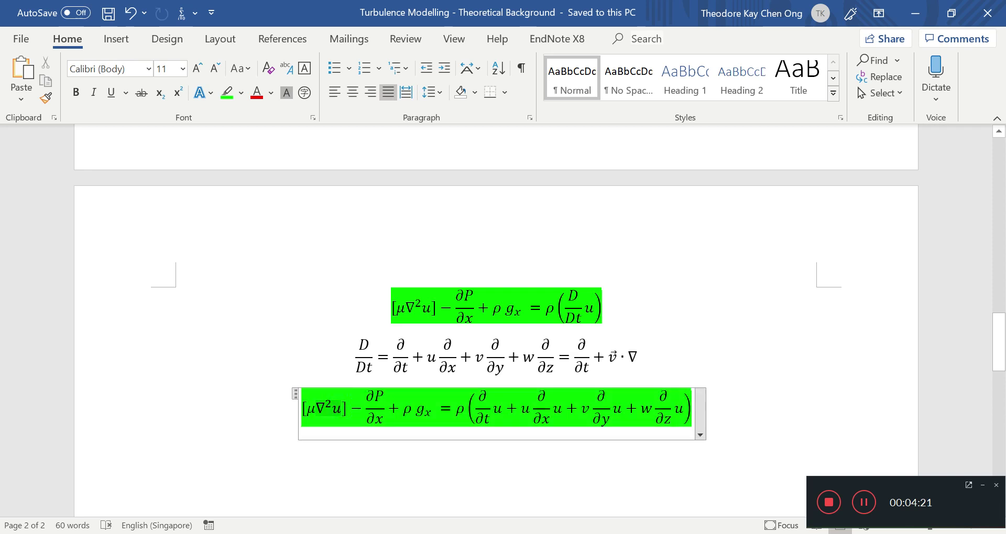
click(365, 499)
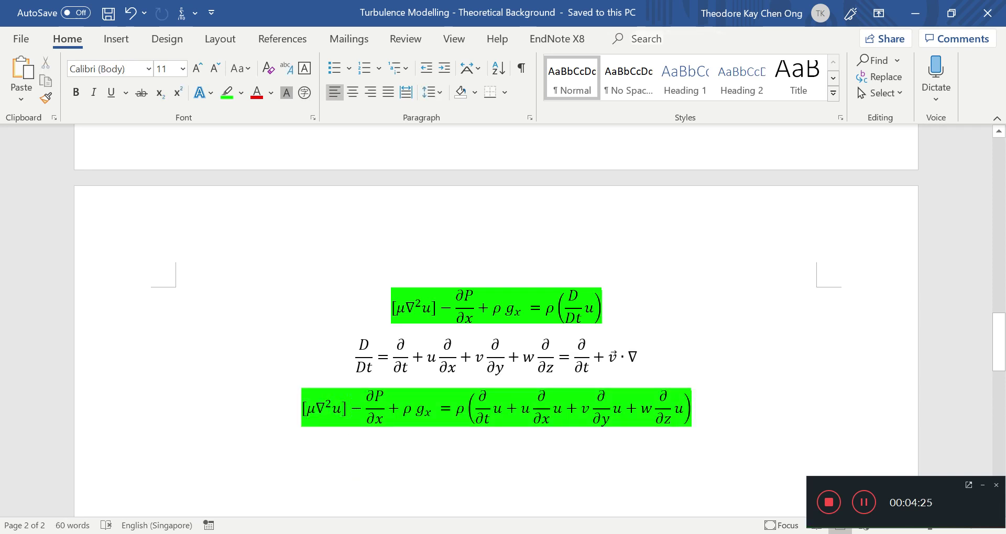
double_click(416, 407)
click(446, 454)
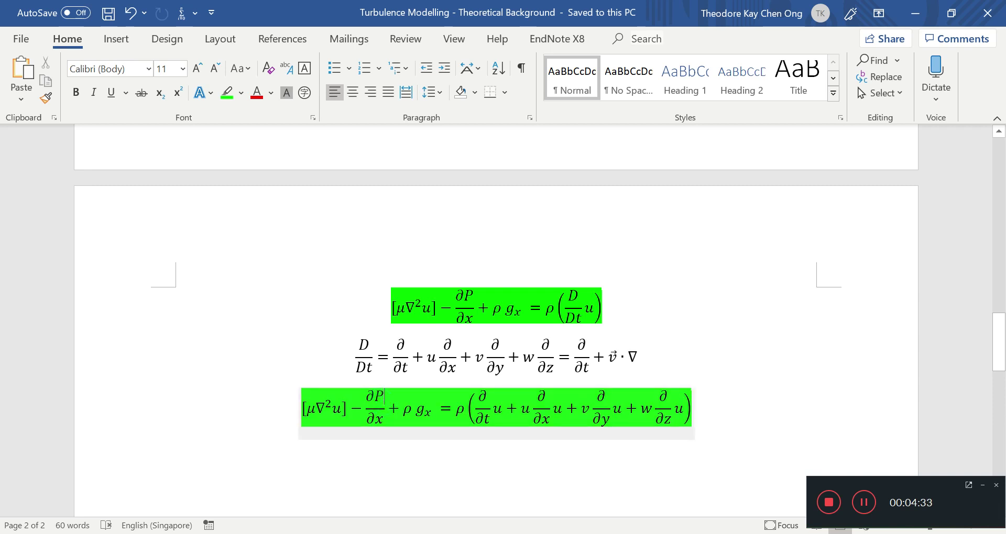
- Add the pressure decomposition equation P = P̄ + P′ below the expanded x-momentum equation and save
click(386, 449)
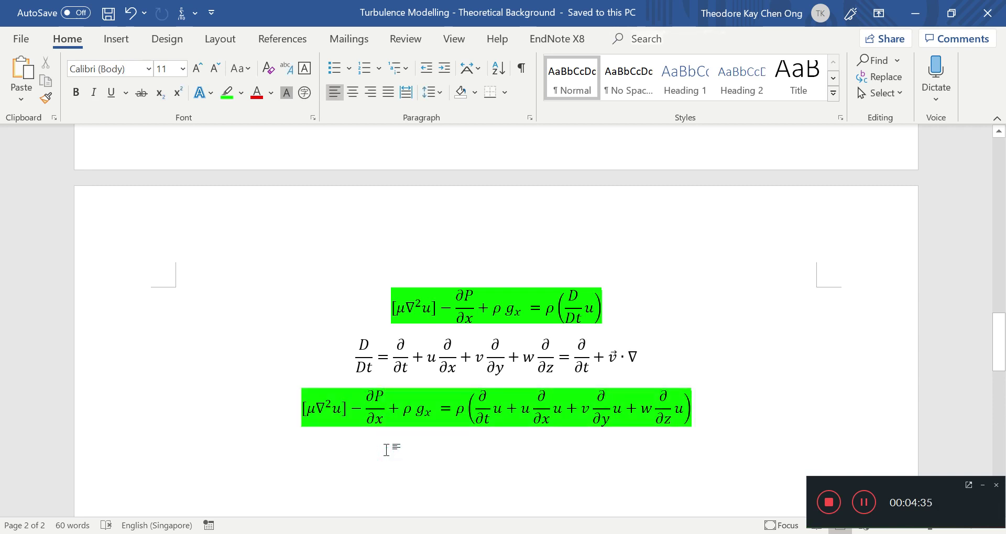
key(alt+equal)
text(P=P)
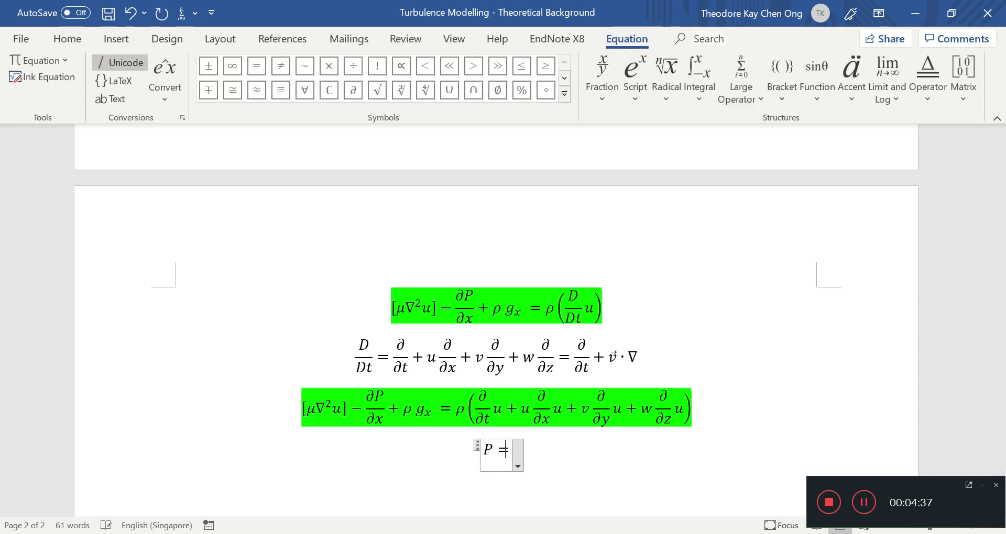
text(ar +)
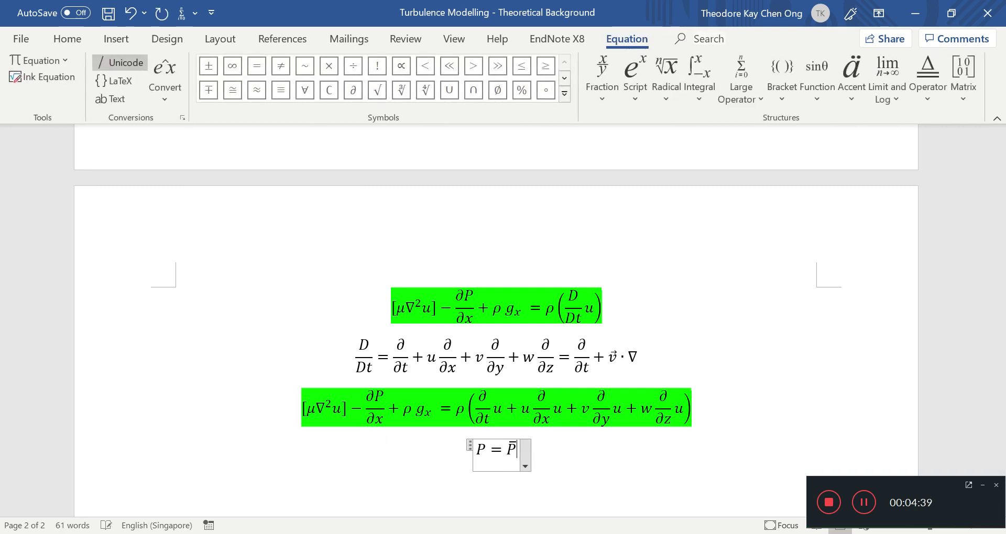
text(P')
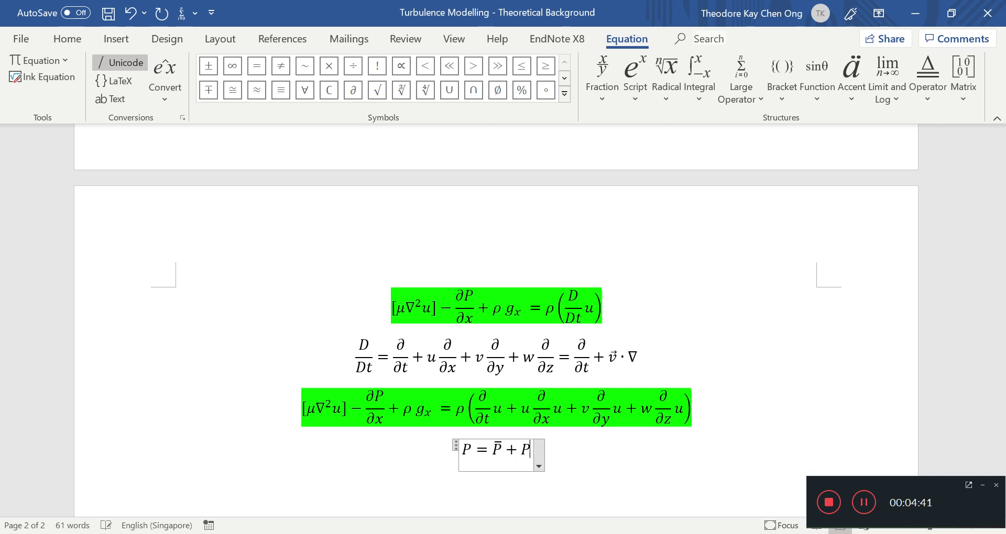
key(ctrl+s)
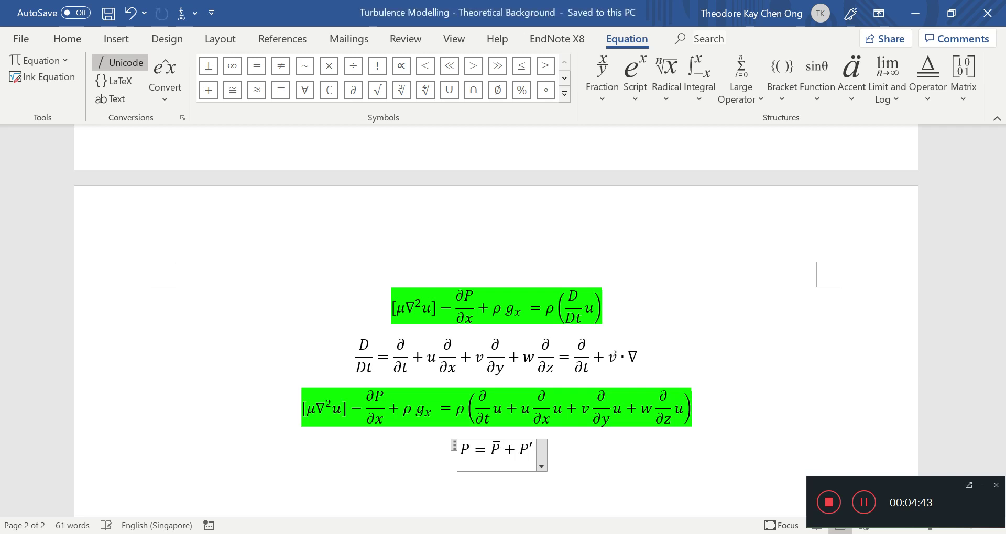
- Copy the expanded green x-momentum equation to below the pressure decomposition and save the document
click(489, 404)
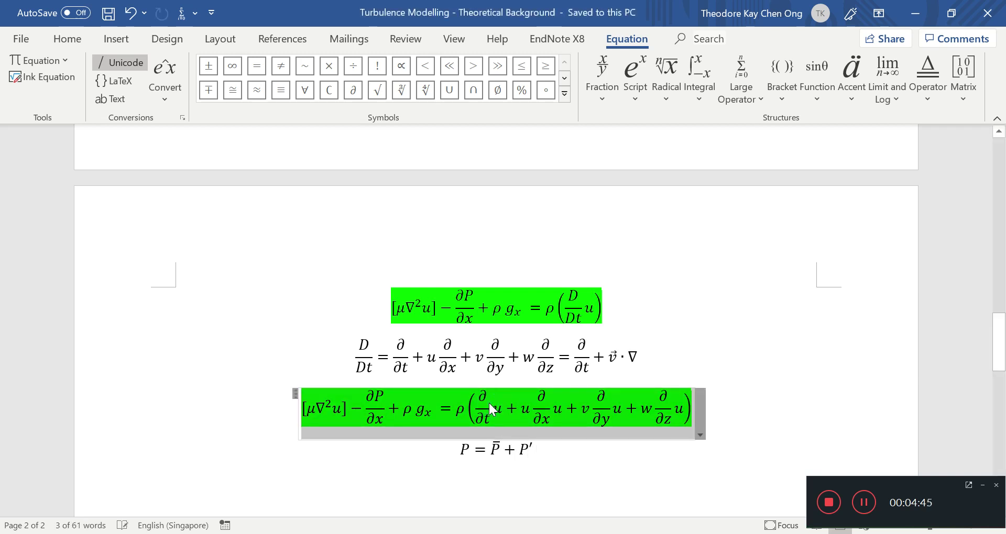
click(530, 475)
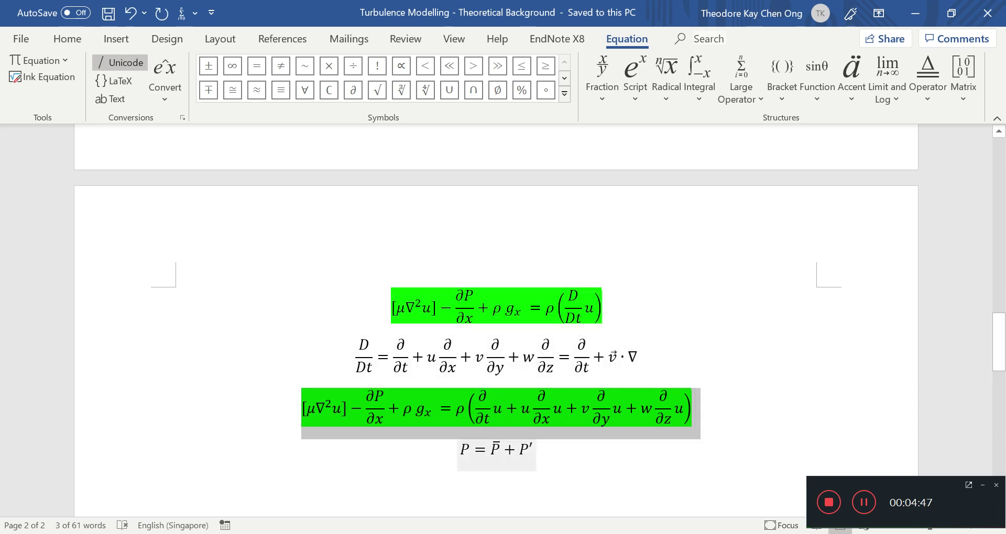
click(518, 500)
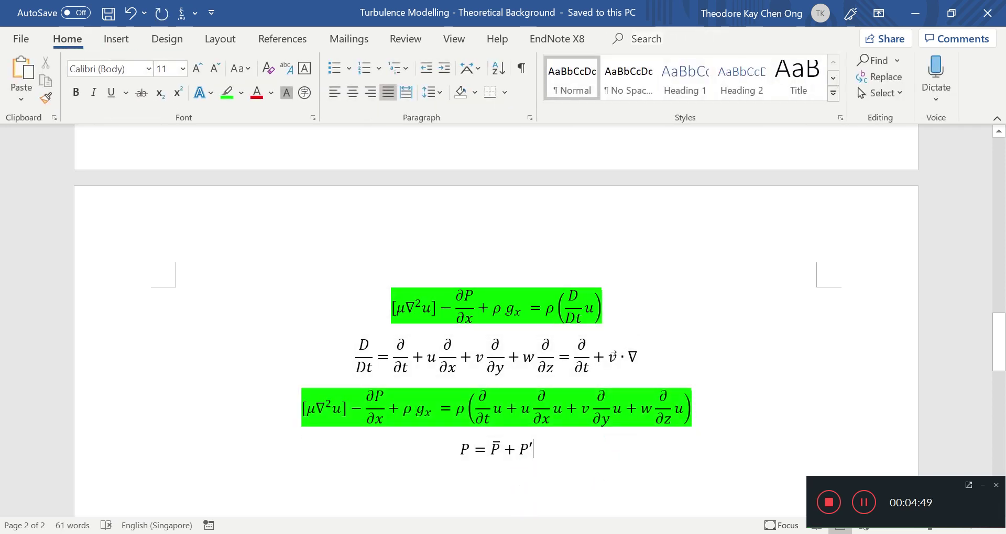
key(ctrl+v)
key(ctrl+s)
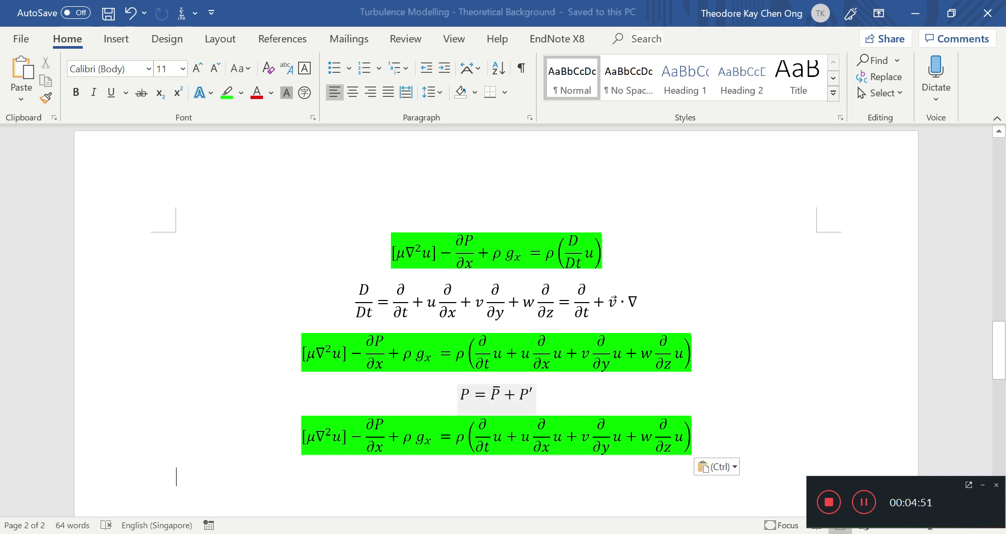
- Substitute P̄ + P′, copied from the pressure decomposition, for P in the pressure gradient of the lowest green equation and save
drag(490, 394, 535, 399)
key(ctrl+c)
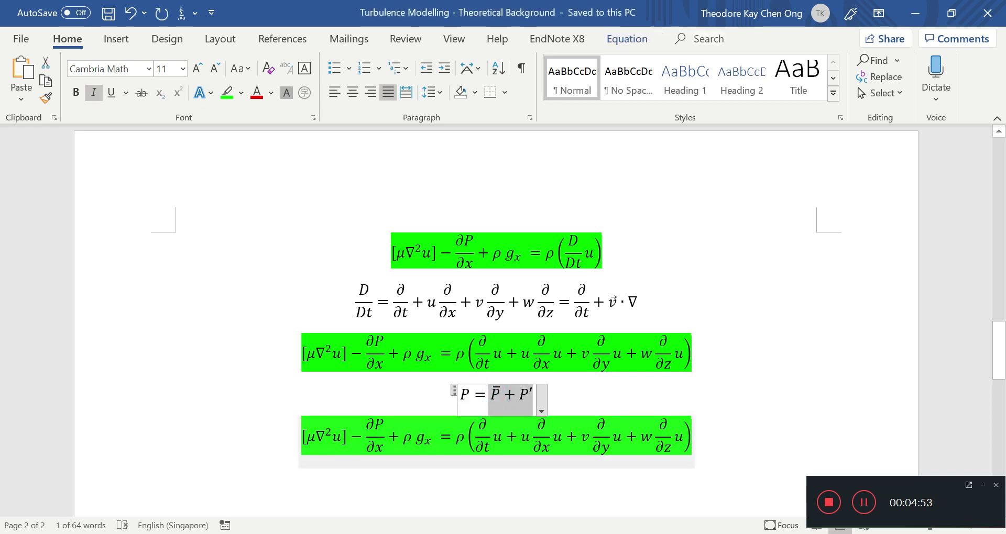
drag(366, 436, 386, 436)
click(386, 436)
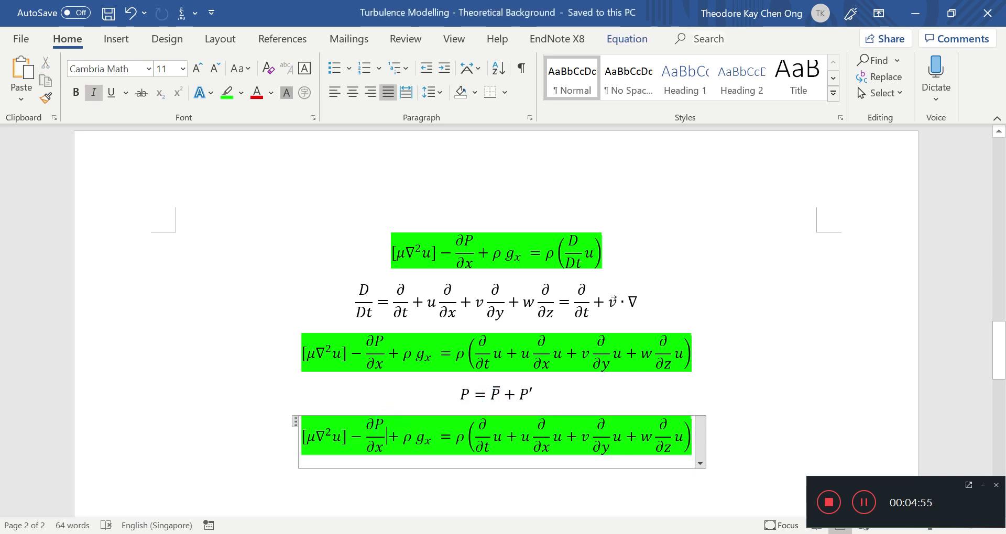
click(384, 425)
key(BackSpace)
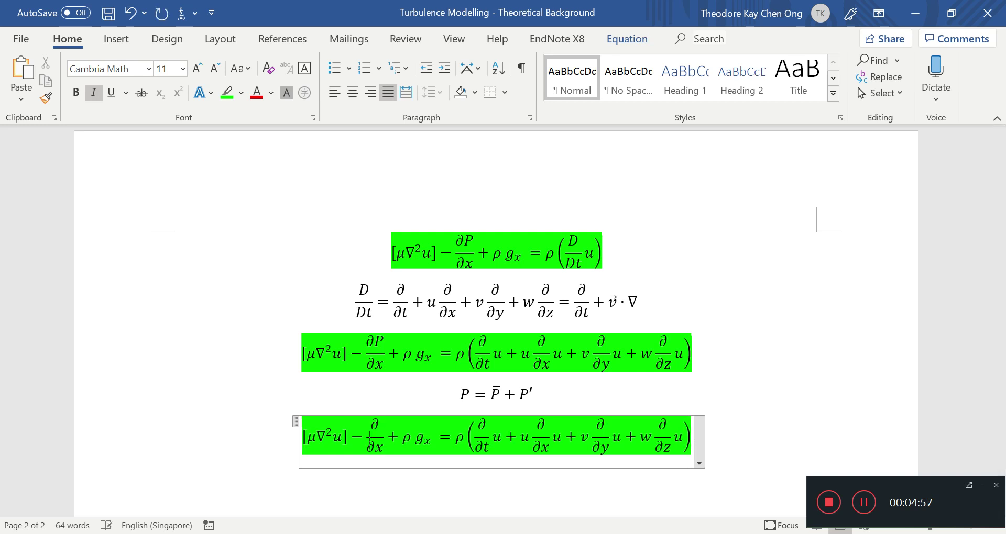
key(ctrl+v)
key(ctrl+s)
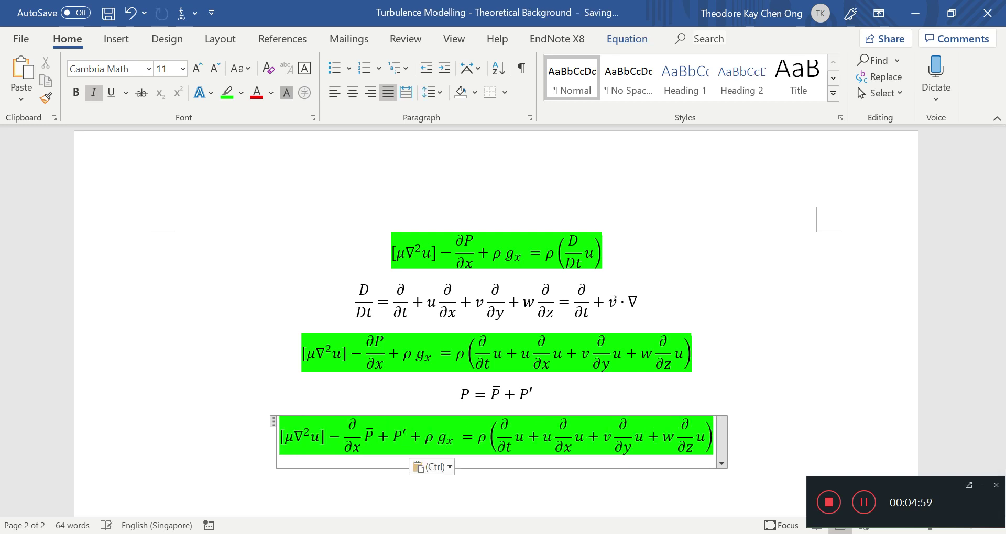
- Enclose P̄ + P′ in parentheses after ∂/∂x in the lowest green equation and save the document
text())
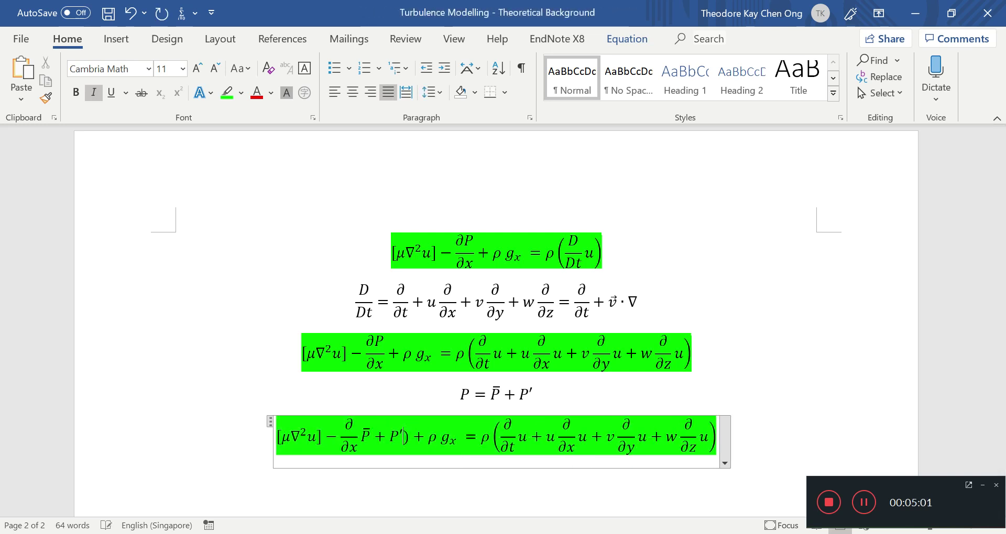
click(373, 437)
text(()
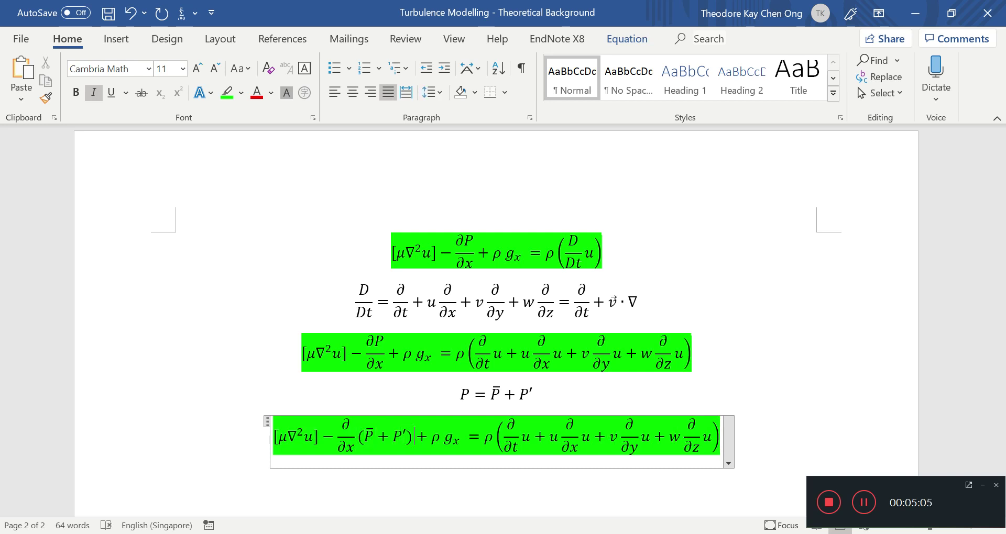
key(ctrl+s)
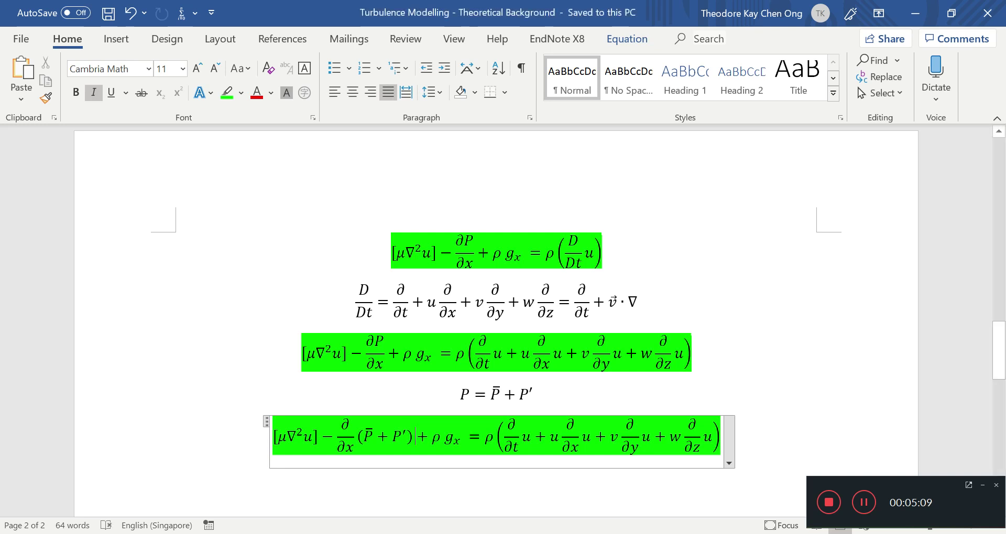
drag(366, 435, 387, 435)
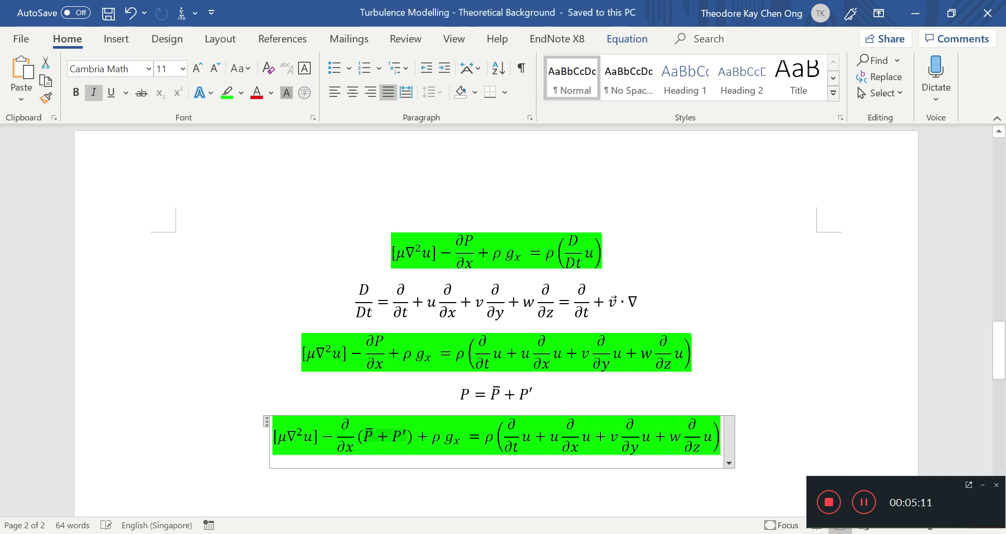
click(408, 498)
click(415, 435)
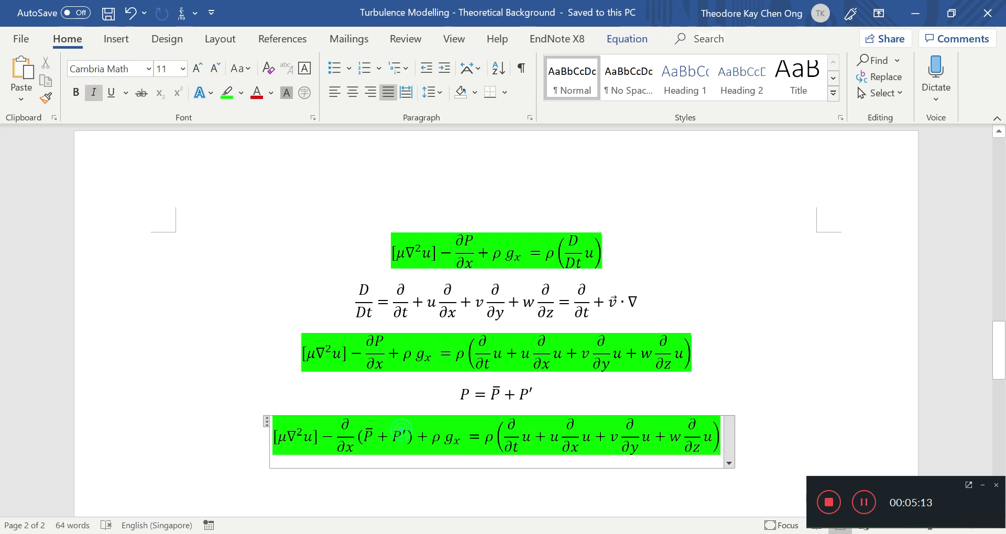
click(411, 472)
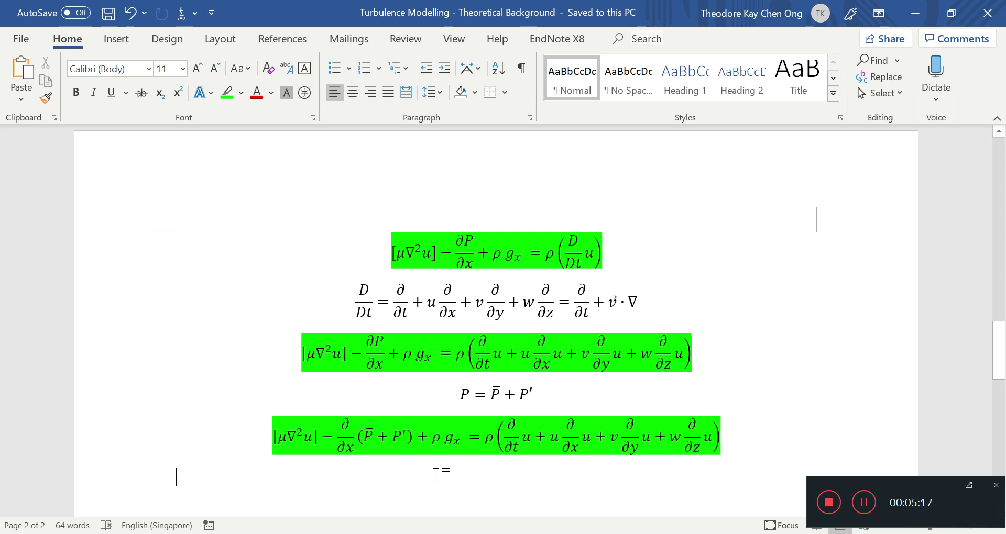
key(Up)
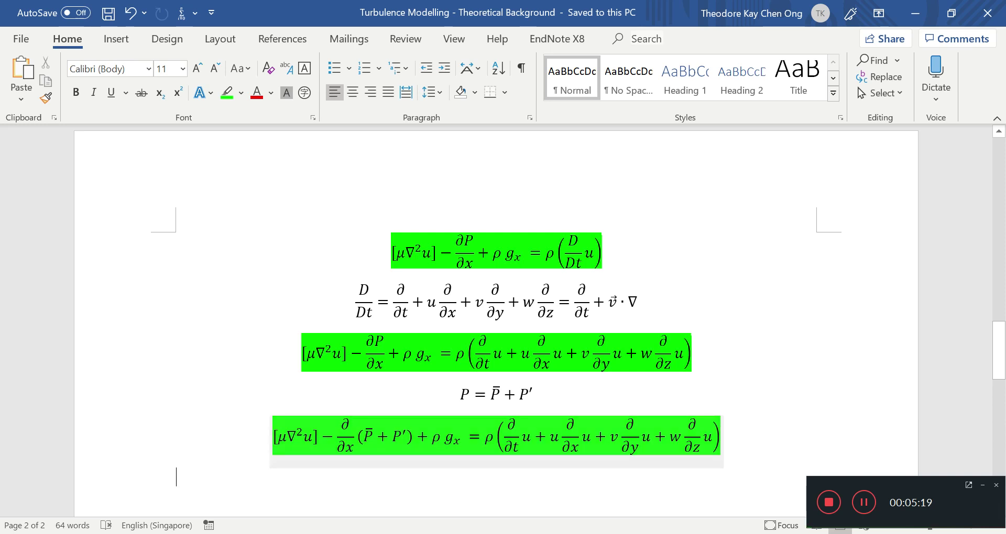
double_click(313, 437)
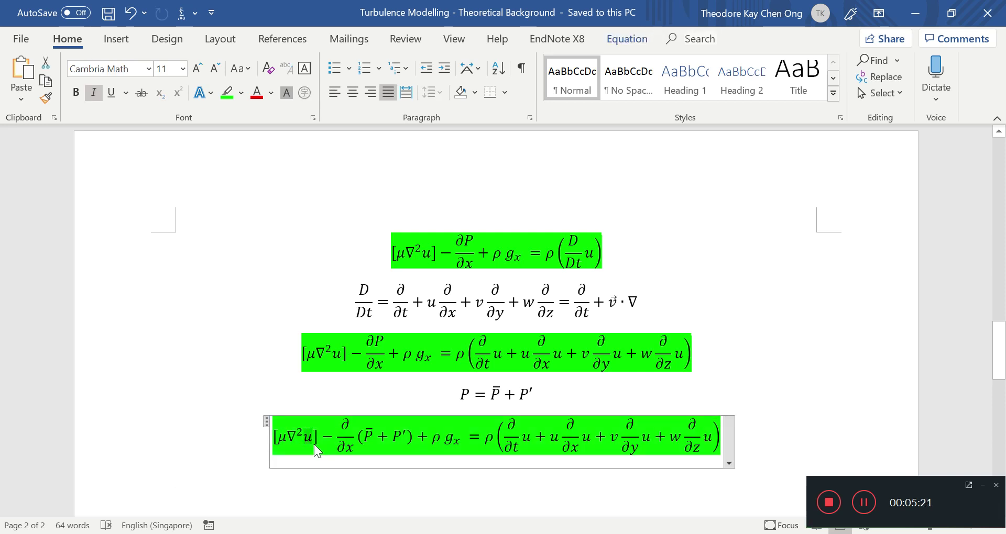
click(379, 471)
- Add a "Substituting:" line below the lowest green equation, followed by copies of the u, v and w decomposition equations, and save
scroll(496, 358, up, 5)
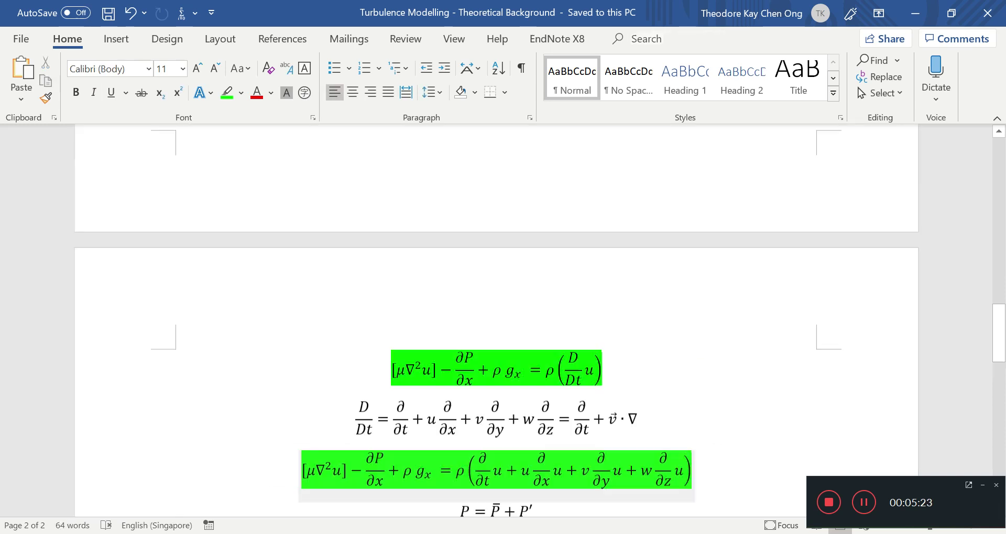
click(501, 296)
drag(502, 296, 566, 355)
key(ctrl+c)
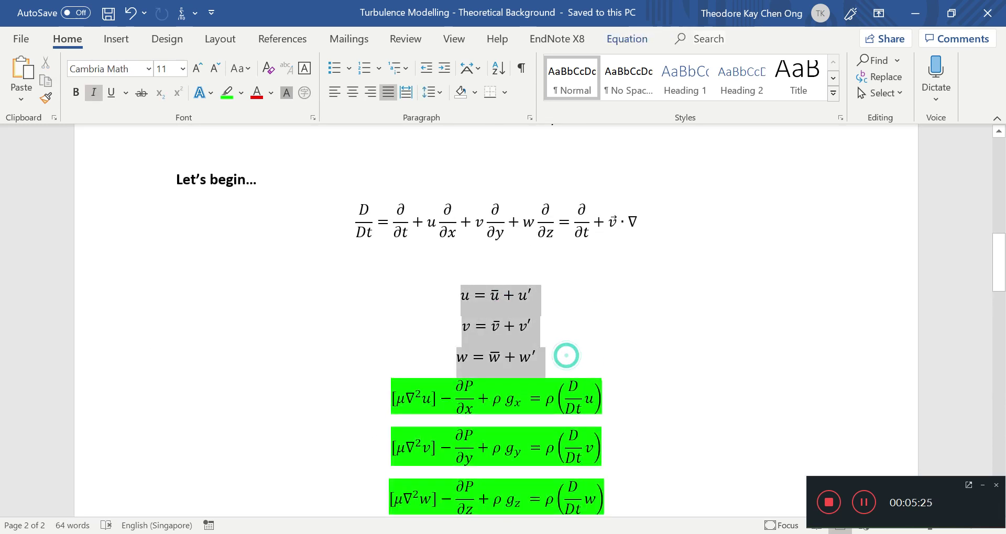
scroll(453, 381, down, 5)
click(502, 249)
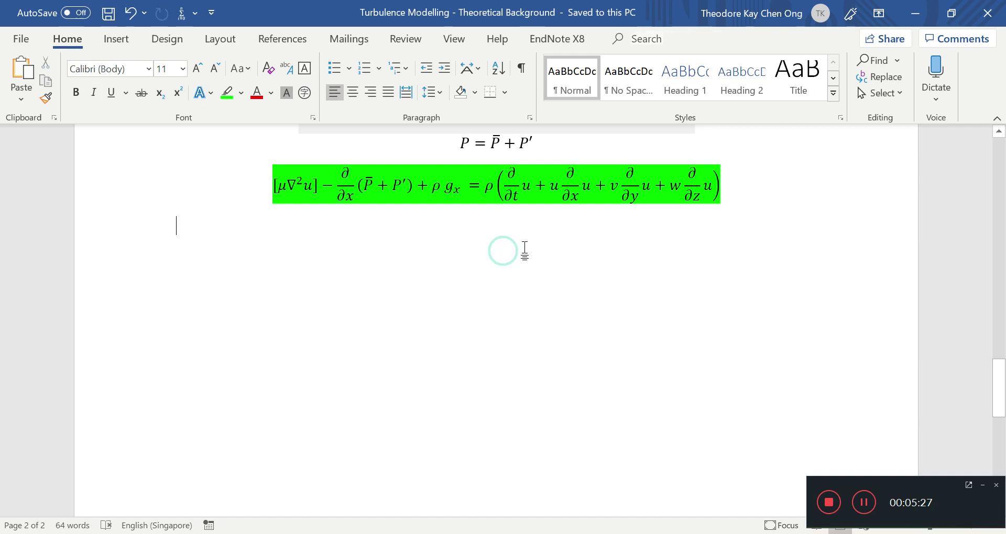
text(Substituting:)
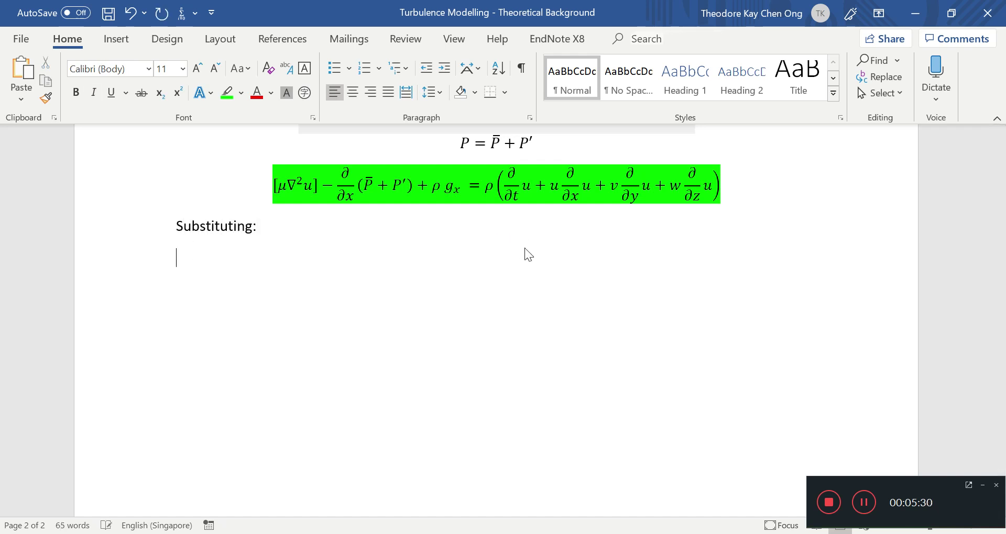
key(ctrl+v)
key(ctrl+s)
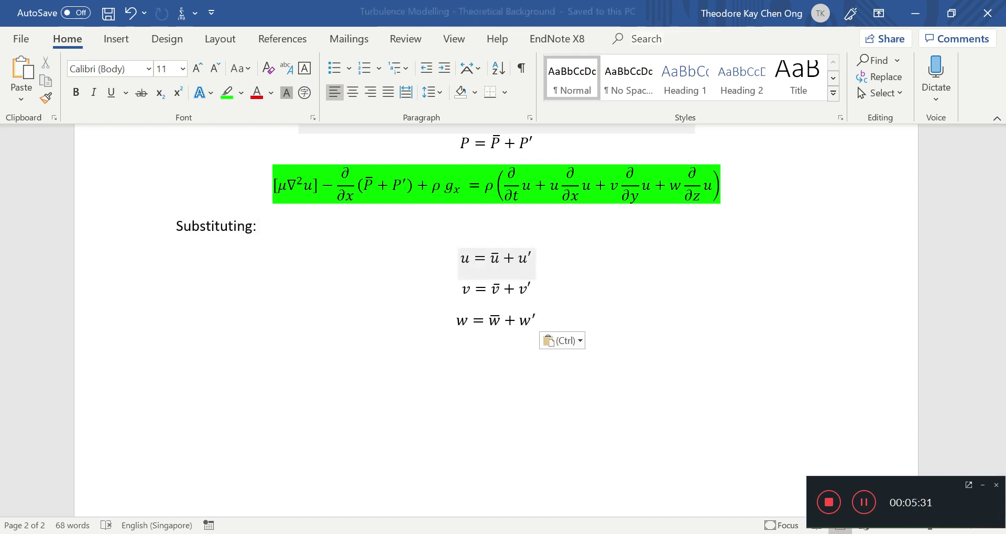
- Copy the green equation containing (P̄ + P′) to below the velocity decompositions and save the document
scroll(534, 449, up, 3)
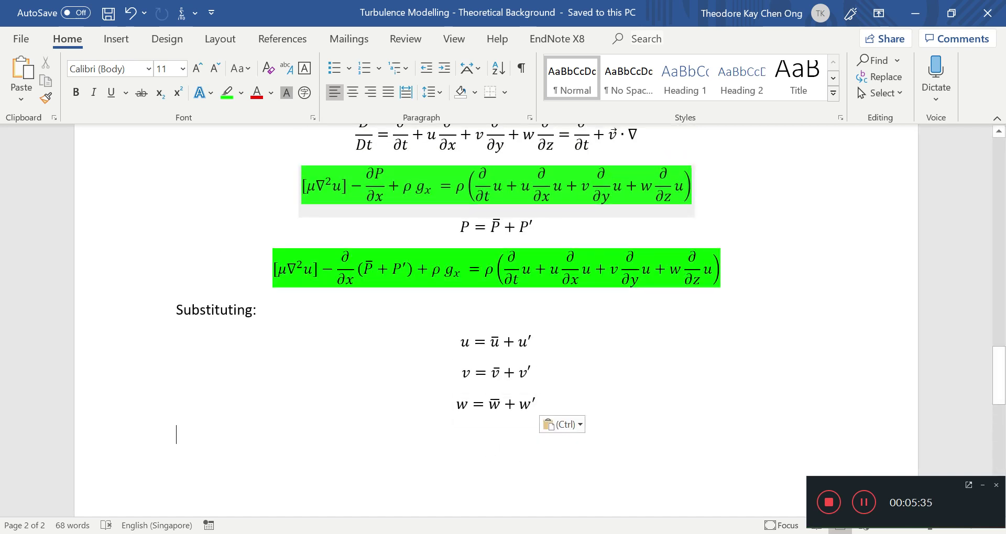
click(314, 269)
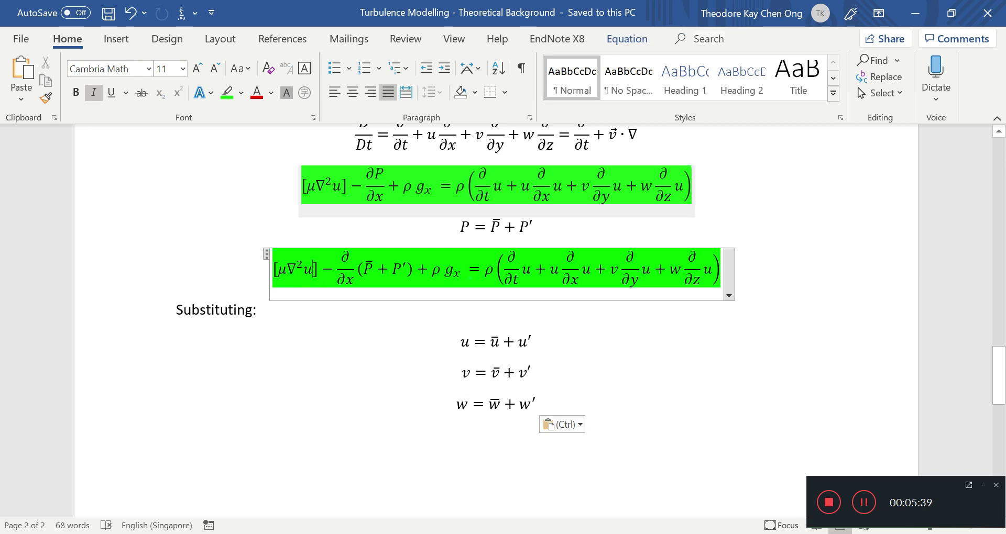
triple_click(470, 279)
key(ctrl+c)
click(406, 457)
key(ctrl+v)
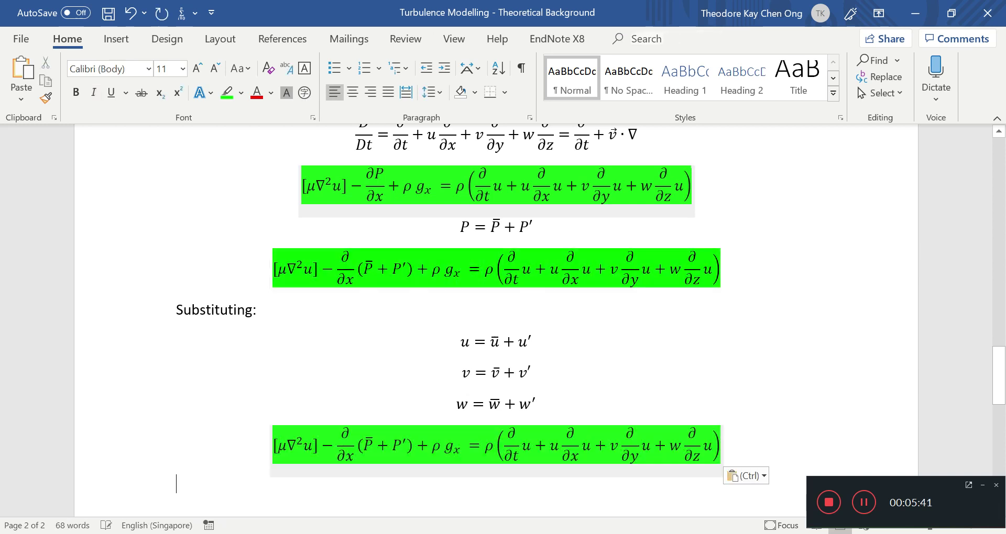
key(ctrl+s)
- Replace u in the viscous term of the lowest green equation with (ū + u′), copied from the u decomposition, and save
click(490, 342)
drag(489, 342, 532, 342)
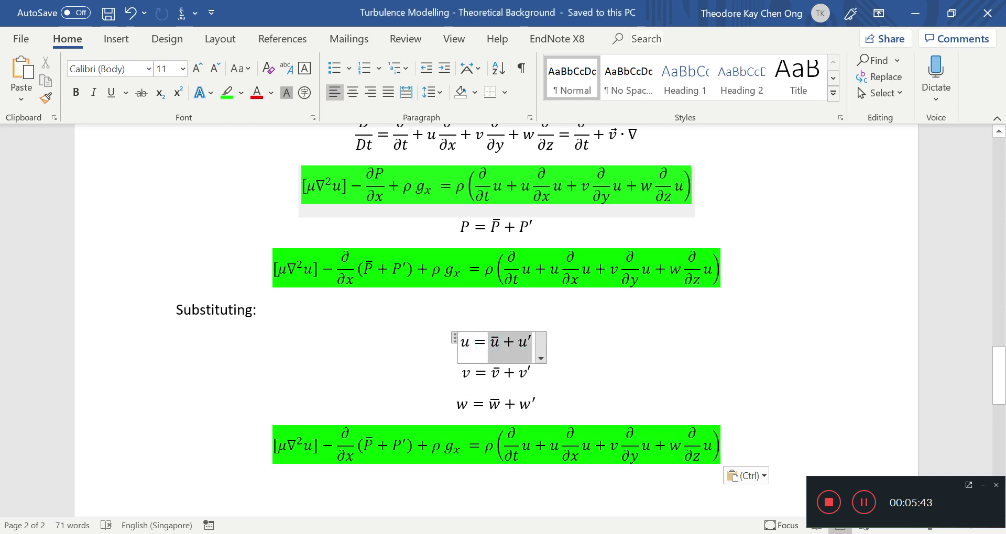
click(313, 445)
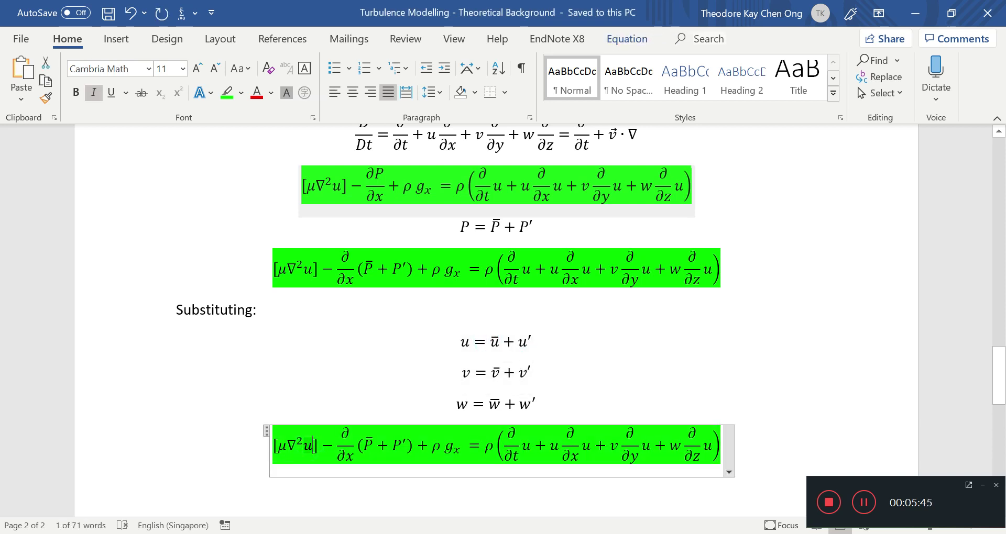
text(())
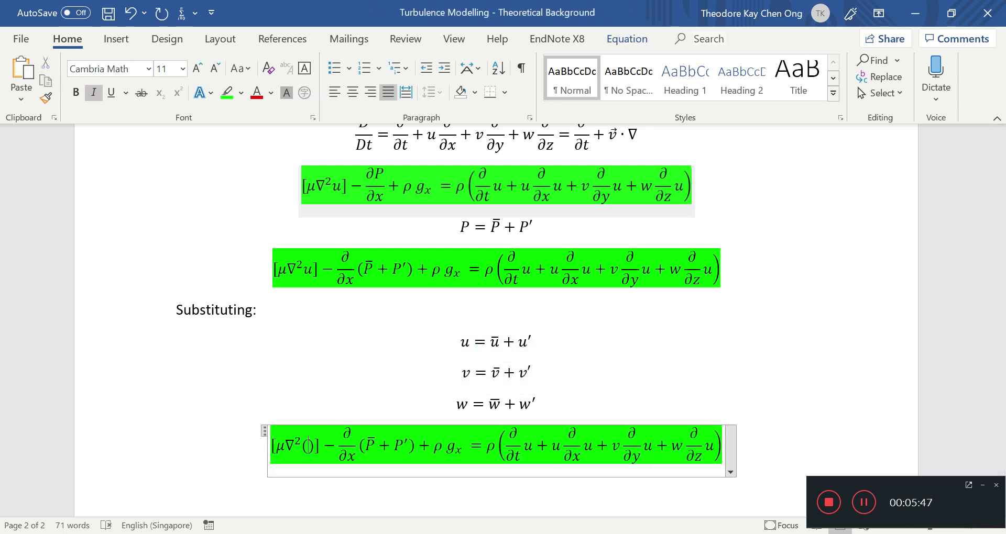
key(ctrl+v)
key(ctrl+s)
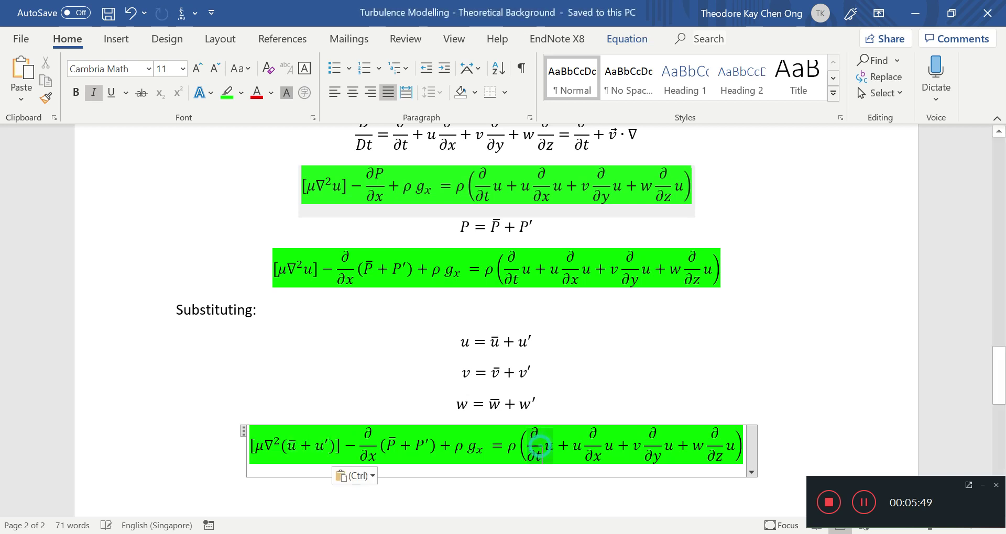
- Replace u after ∂/∂t in the lowest green equation with (ū + u′) and save the document
click(553, 444)
key(shift+Right)
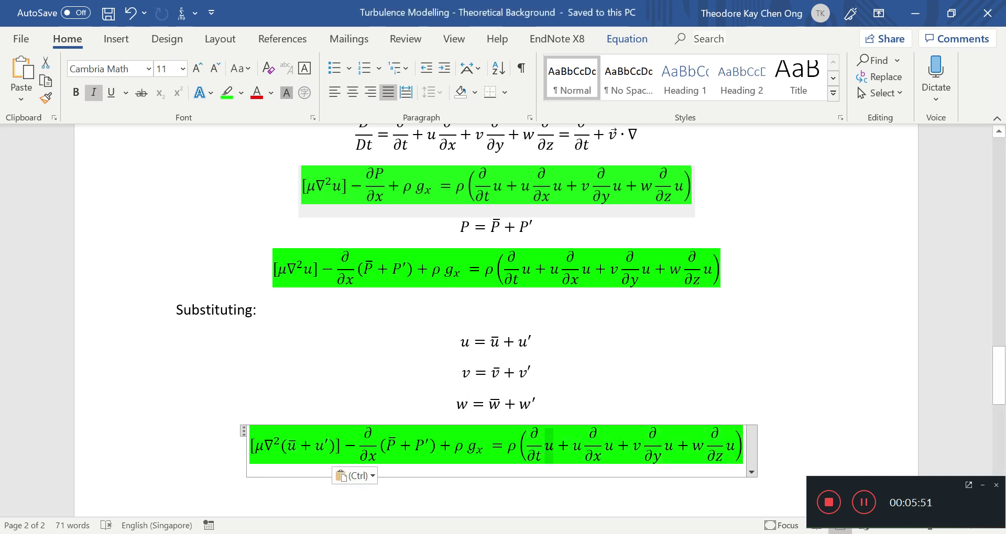
text(()
key(ctrl+v)
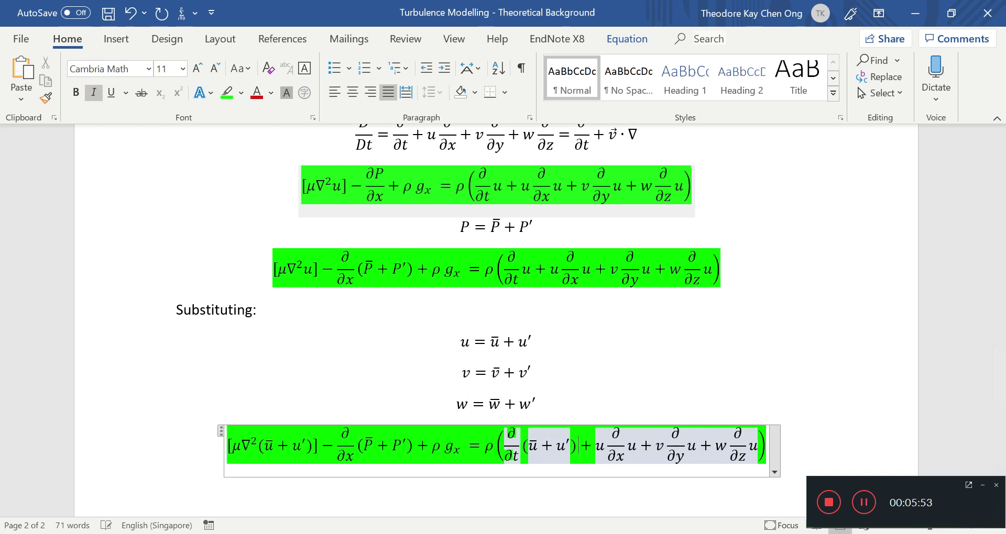
text())
key(ctrl+s)
- Replace the coefficient u in front of ∂/∂x on the equation's right-hand side with (ū + u′) and save
click(597, 447)
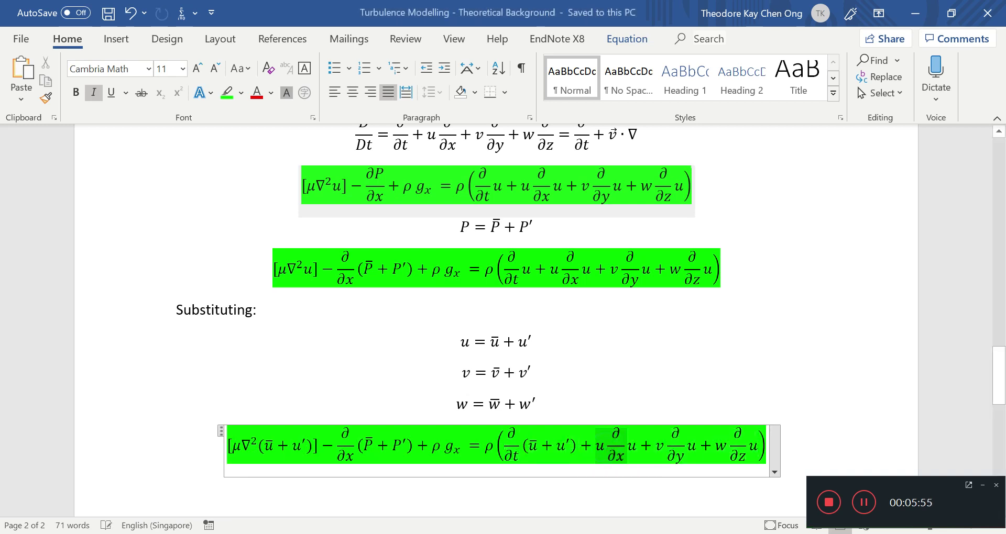
key(shift+Right)
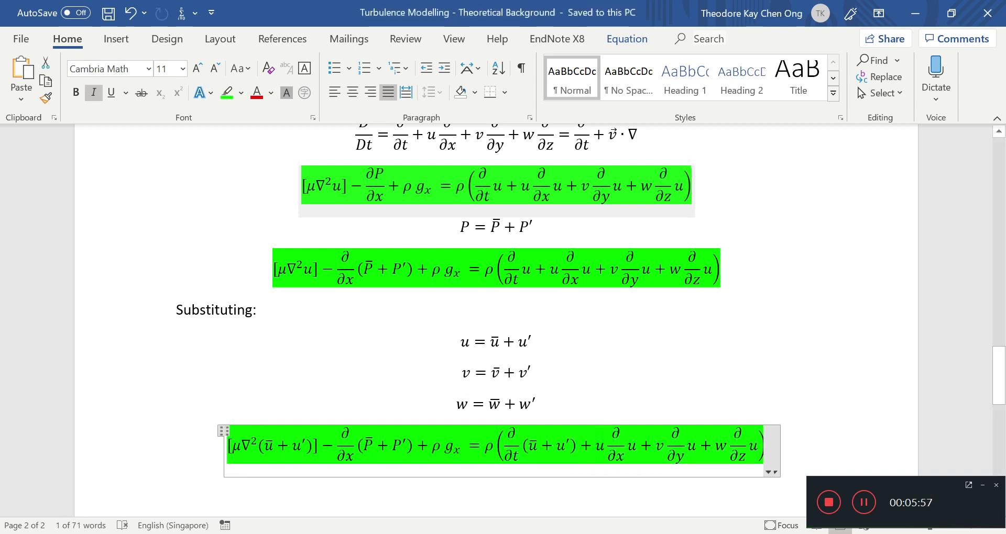
text(()
key(ctrl+v)
text())
key(ctrl+s)
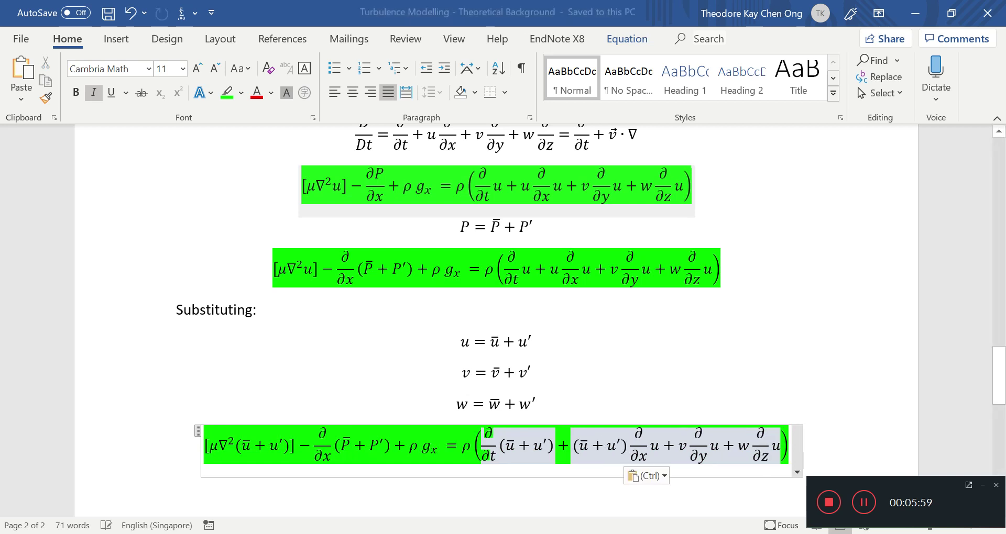
- Replace u after ∂/∂x on the right-hand side of the lowest green equation with (ū + u′) and save
click(658, 444)
key(shift+Right)
text(())
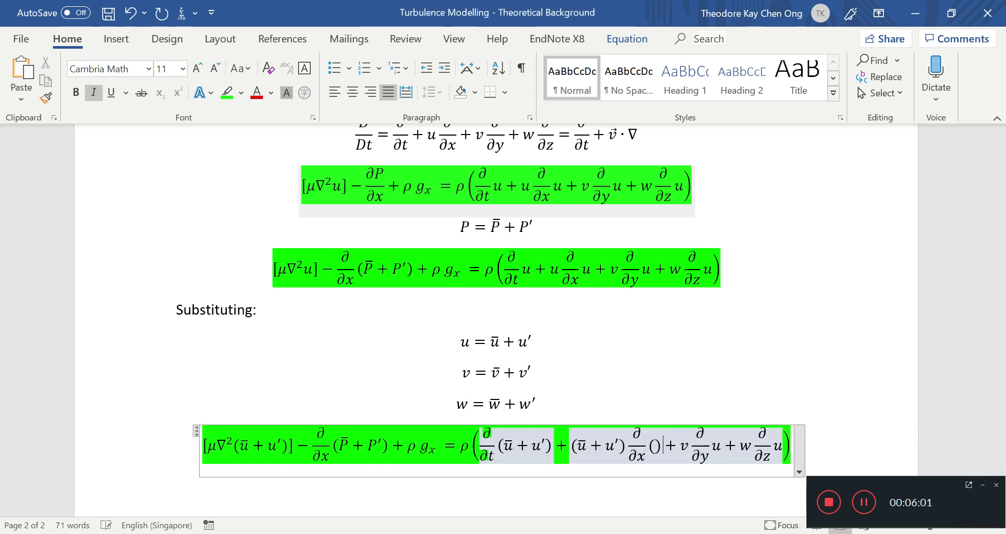
key(ctrl+v)
key(ctrl+s)
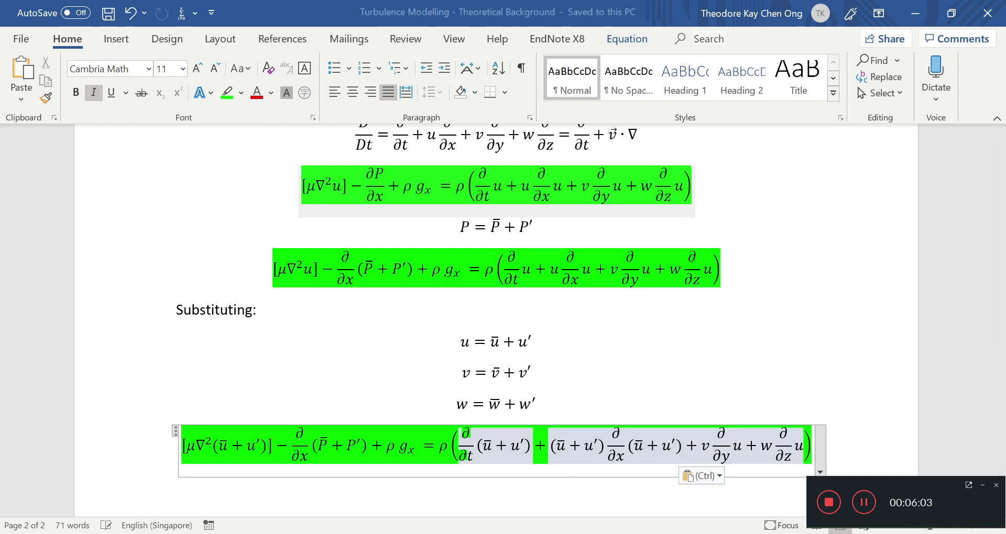
- Replace u after ∂/∂y in the lowest green equation with (ū + u′) and save the document
key(shift+Right)
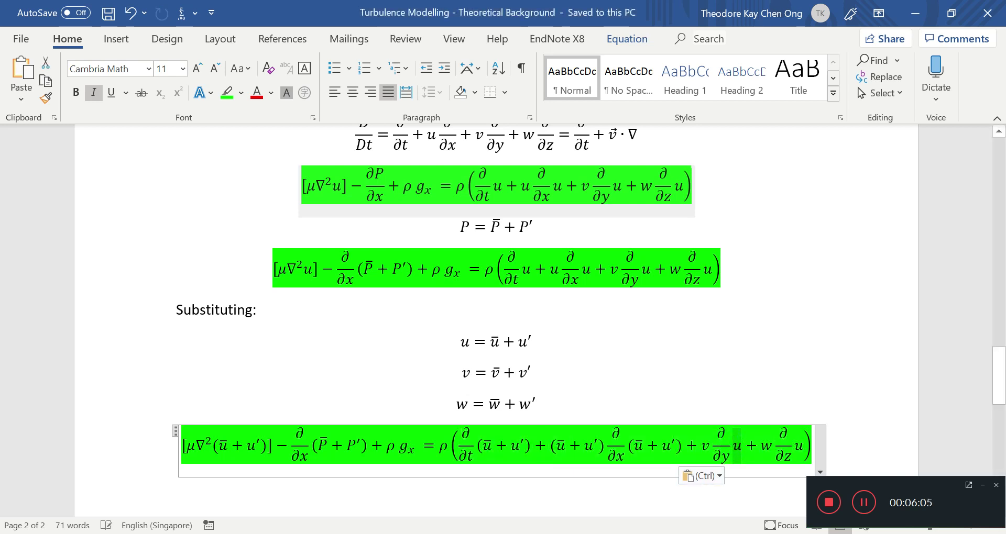
text(())
key(ctrl+v)
key(ctrl+s)
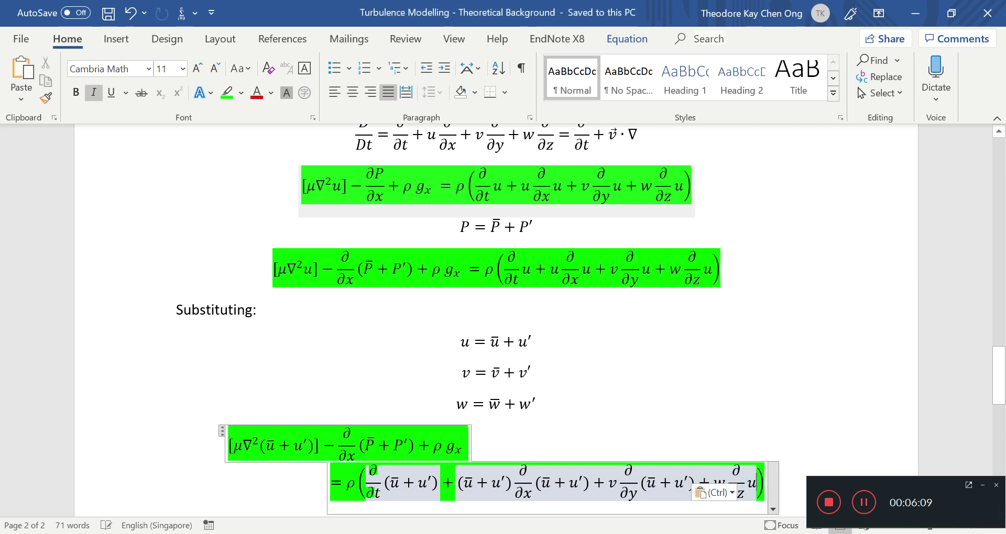
- Replace u after ∂/∂z in the lowest green equation with (ū + u′), save, and leave the equation
key(shift+Left)
key(shift+Left)
key(Right)
key(shift+Left)
text(())
key(Left)
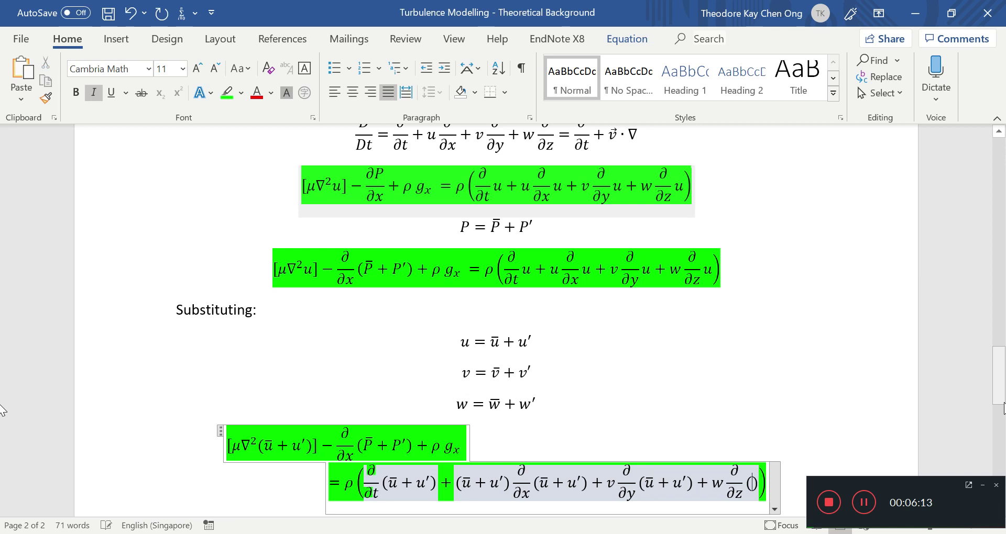
key(ctrl+v)
key(ctrl+s)
scroll(467, 362, down, 3)
scroll(727, 327, down, 2)
click(727, 326)
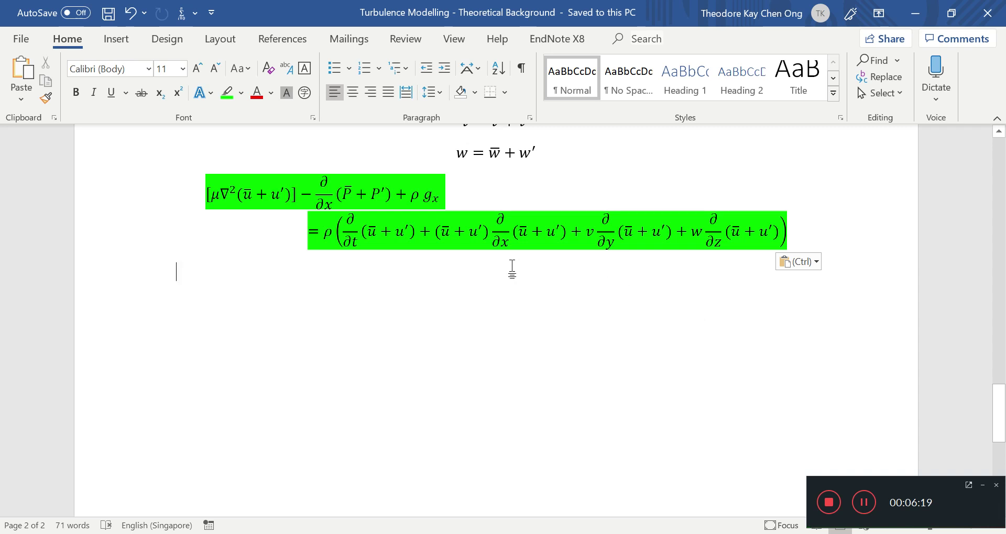
- Replace the coefficient v in front of ∂/∂y with (v̄ + v′), copied from the v decomposition, and save the document
scroll(511, 267, up, 3)
drag(487, 238, 537, 238)
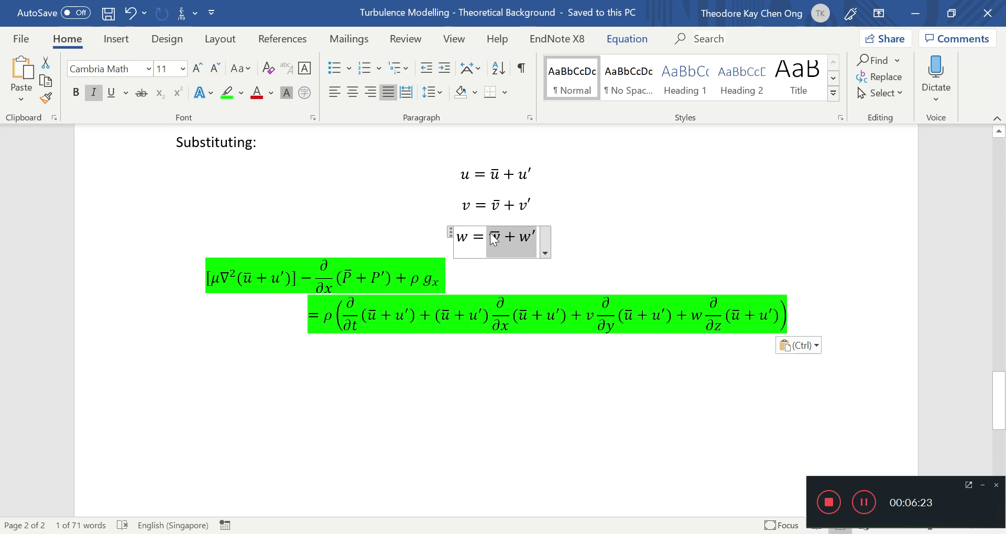
drag(489, 206, 531, 206)
key(ctrl+c)
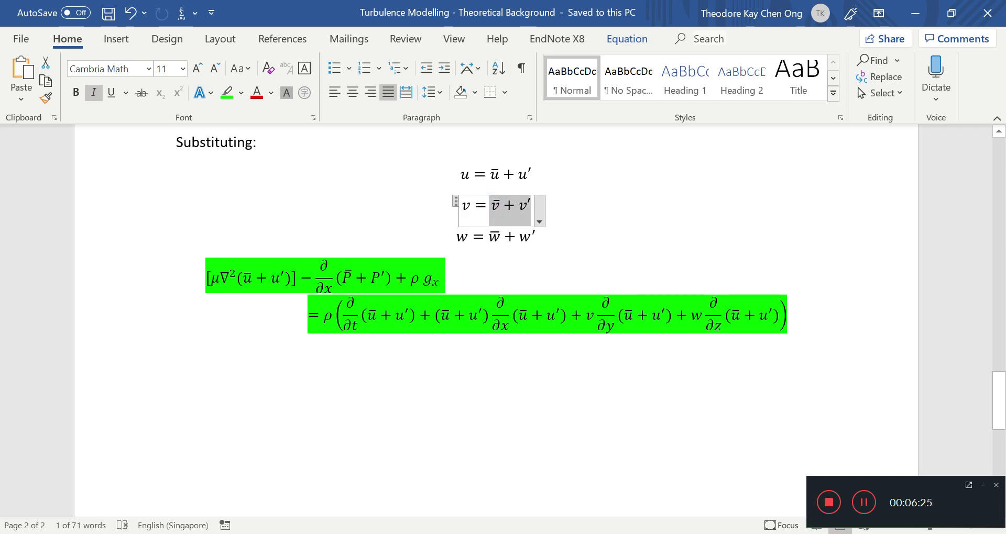
click(586, 315)
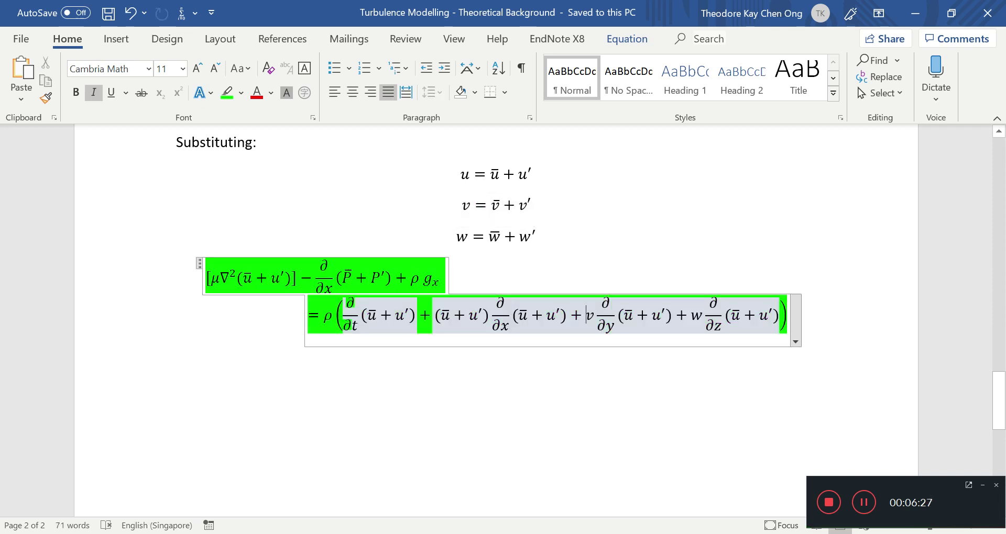
key(BackSpace)
text(())
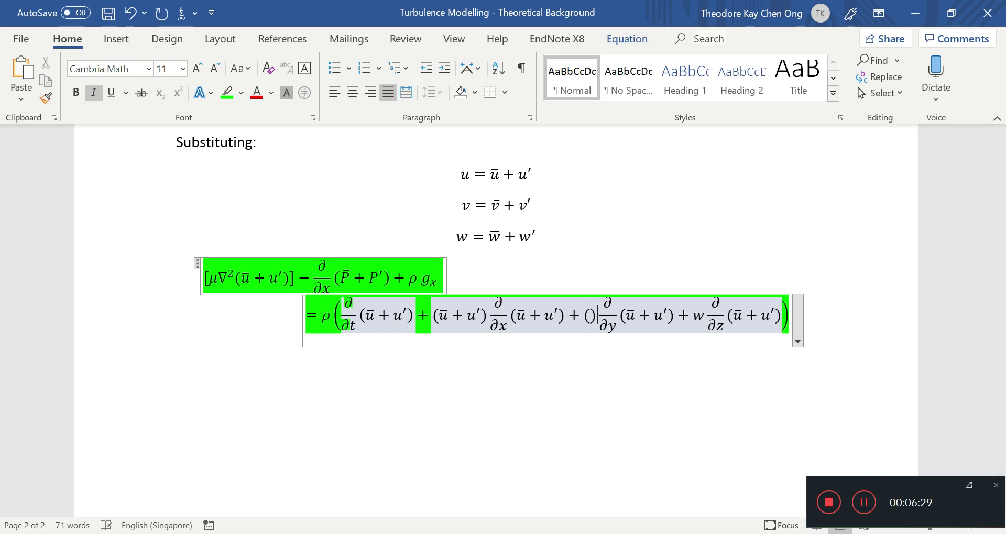
key(ctrl+v)
key(ctrl+s)
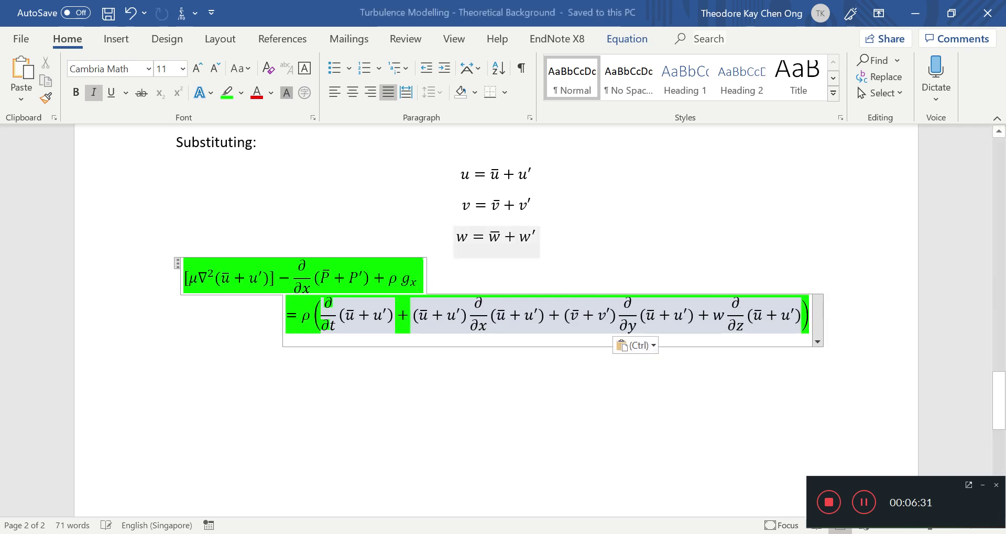
- Replace the coefficient w in front of ∂/∂z with (w̄ + w′), copied from the w decomposition
click(483, 237)
key(ctrl+c)
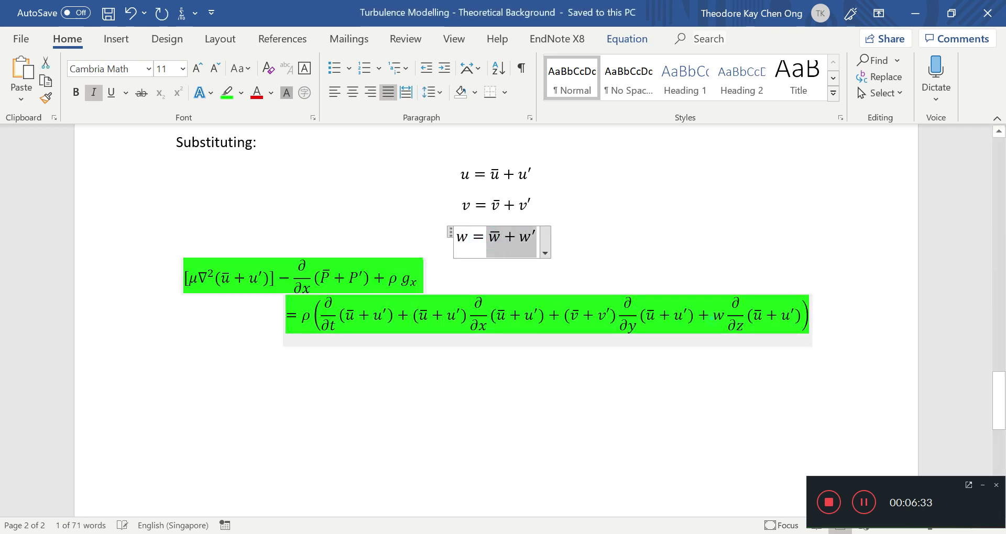
click(714, 315)
text(())
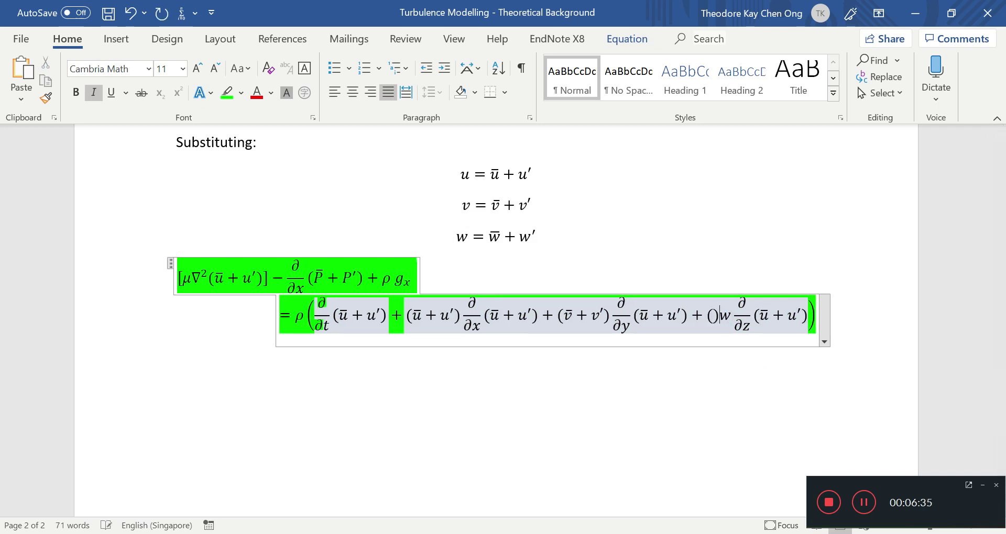
key(Delete)
key(ctrl+v)
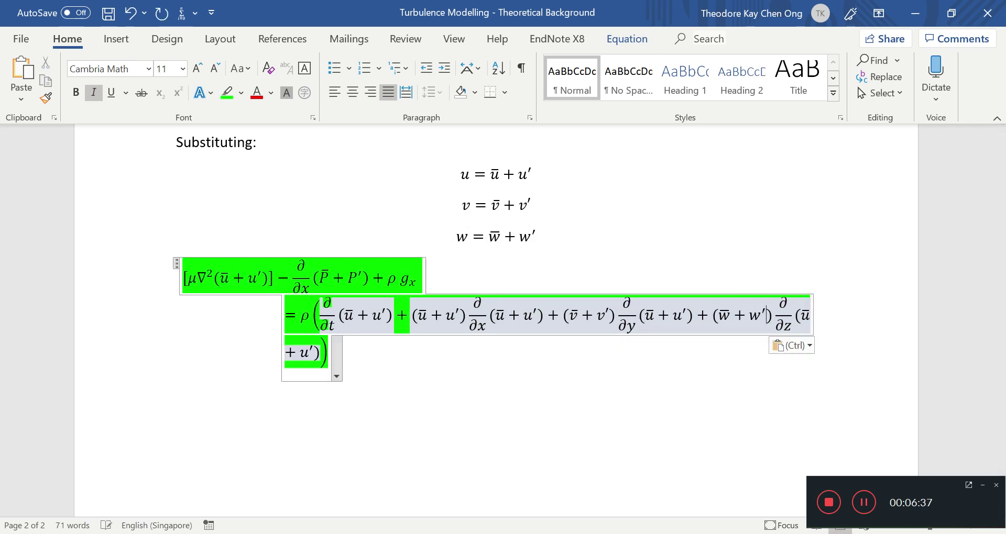
- Save the document, leave the equation and copy the green continuity equation ∇·(v⃗) = 0 from the first page
key(ctrl+s)
click(519, 345)
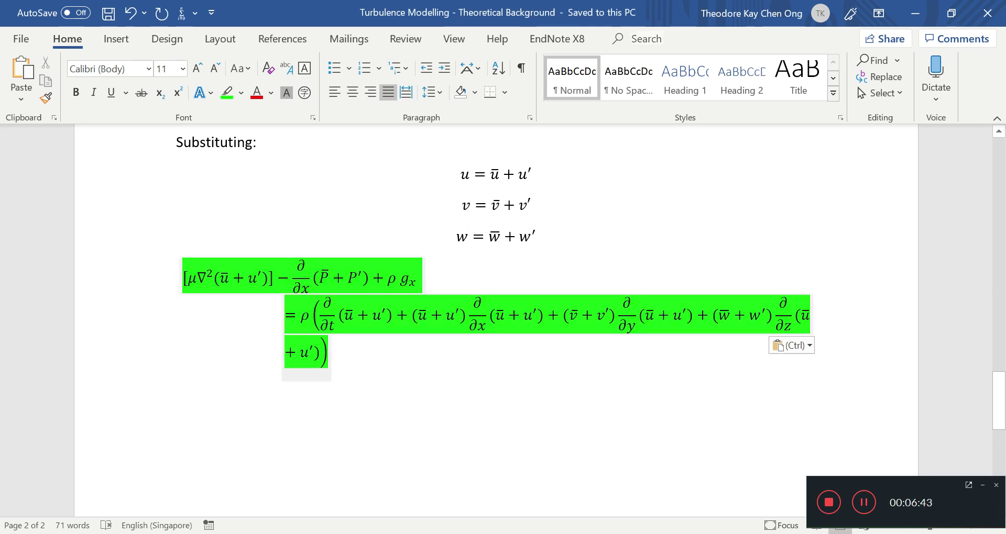
scroll(495, 319, up, 7)
scroll(496, 320, up, 7)
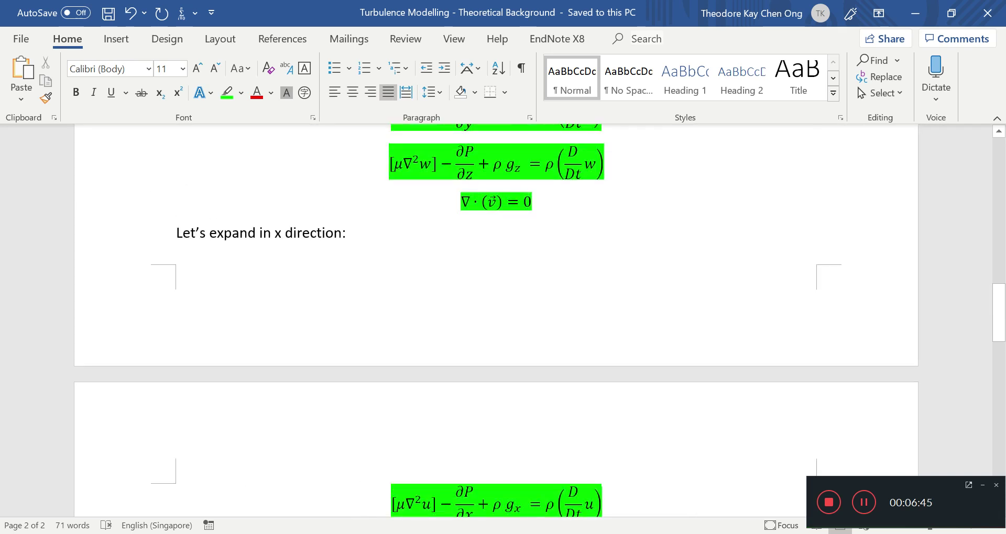
triple_click(489, 368)
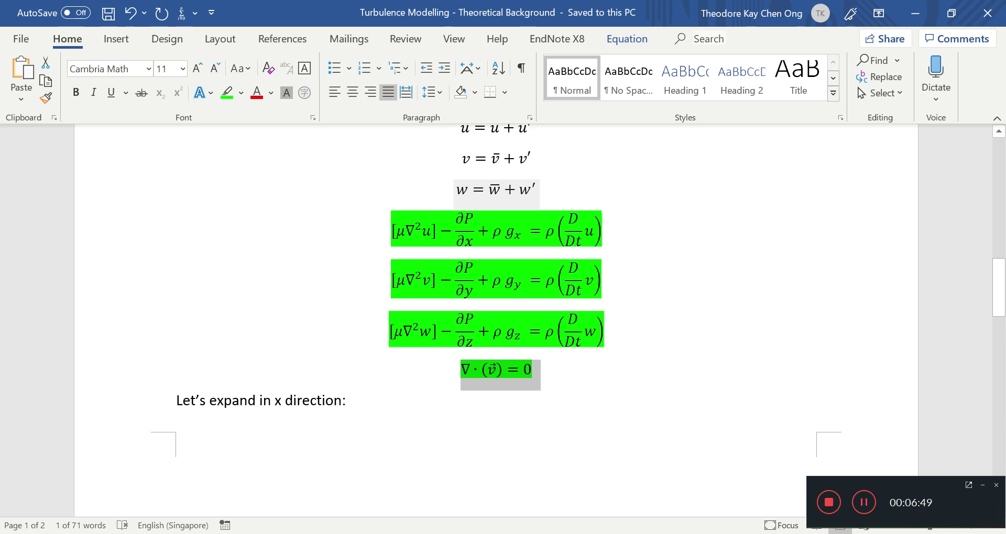
- Add the bold heading "Continuity Equation" below the lowest green equation and paste ∇·(v⃗) = 0 under it
scroll(438, 290, down, 15)
scroll(438, 289, up, 4)
click(437, 289)
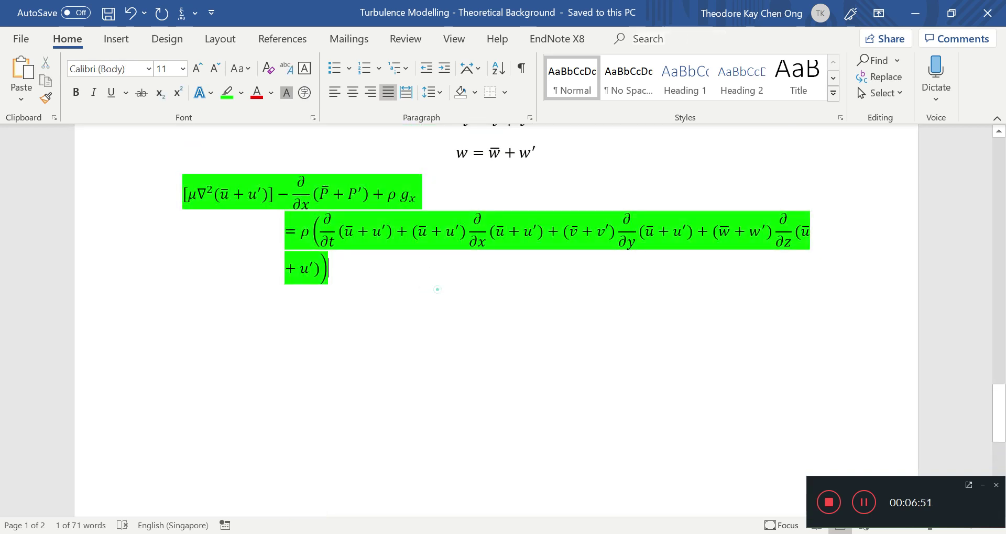
click(432, 306)
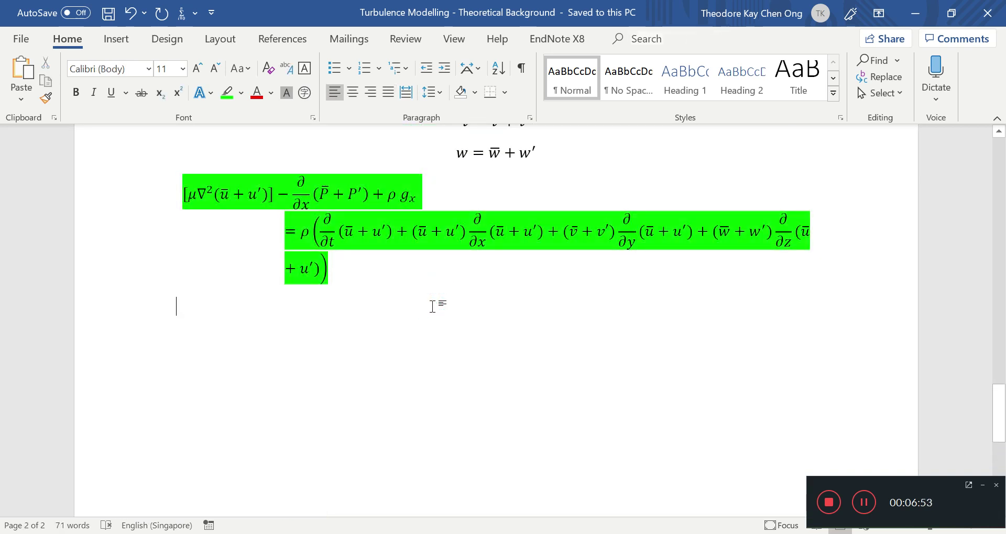
key(ctrl+b)
text(Basic)
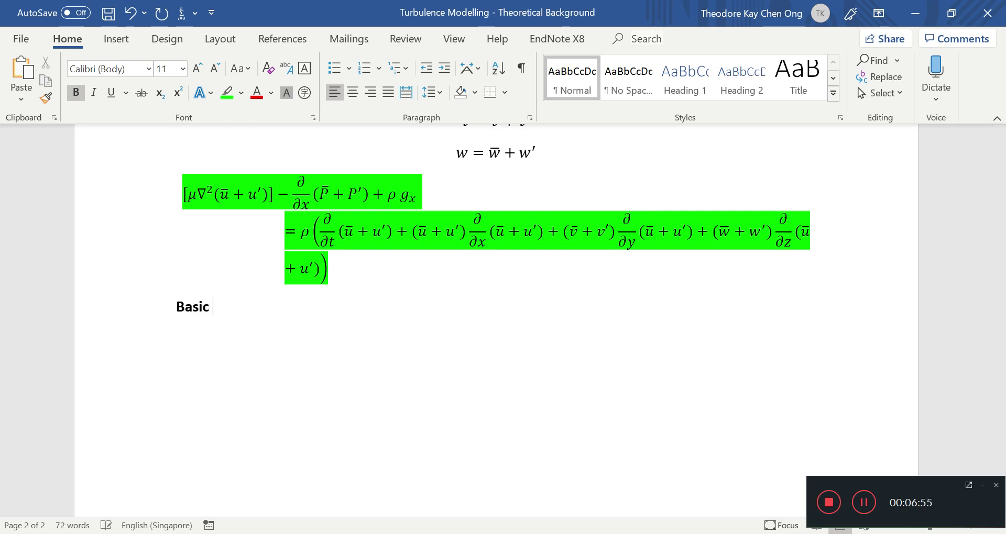
key(ctrl+z)
text(Continuir)
key(BackSpace)
text(ty)
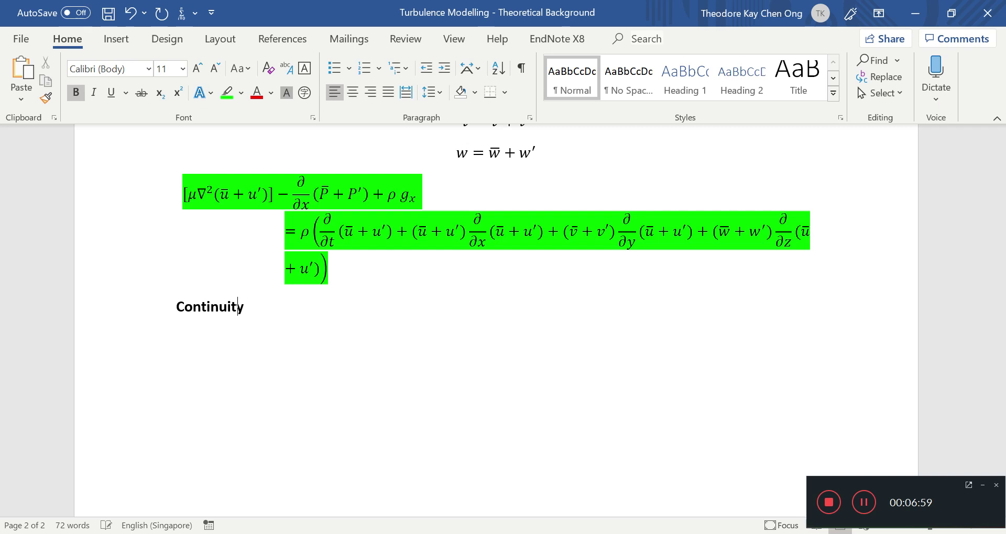
text( Equation)
key(Return)
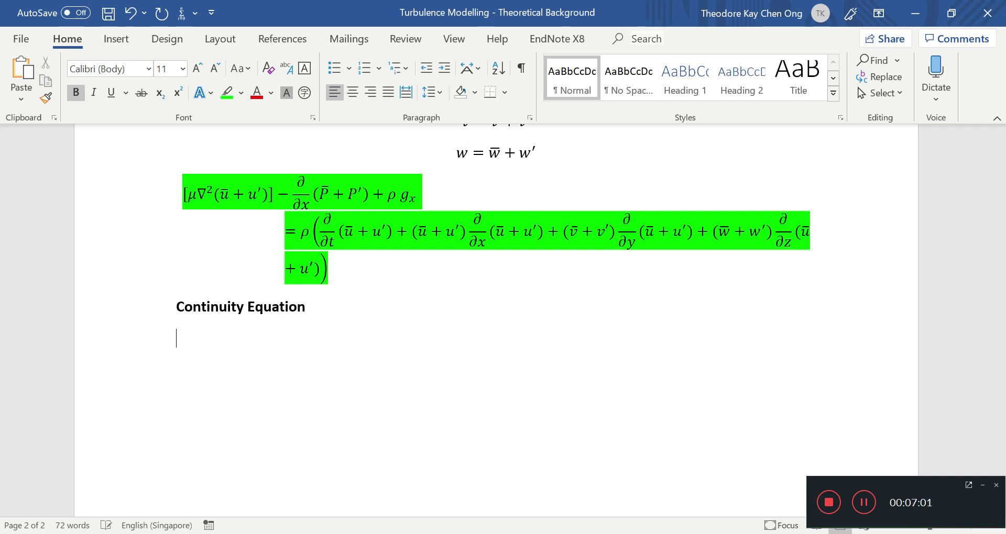
key(ctrl+v)
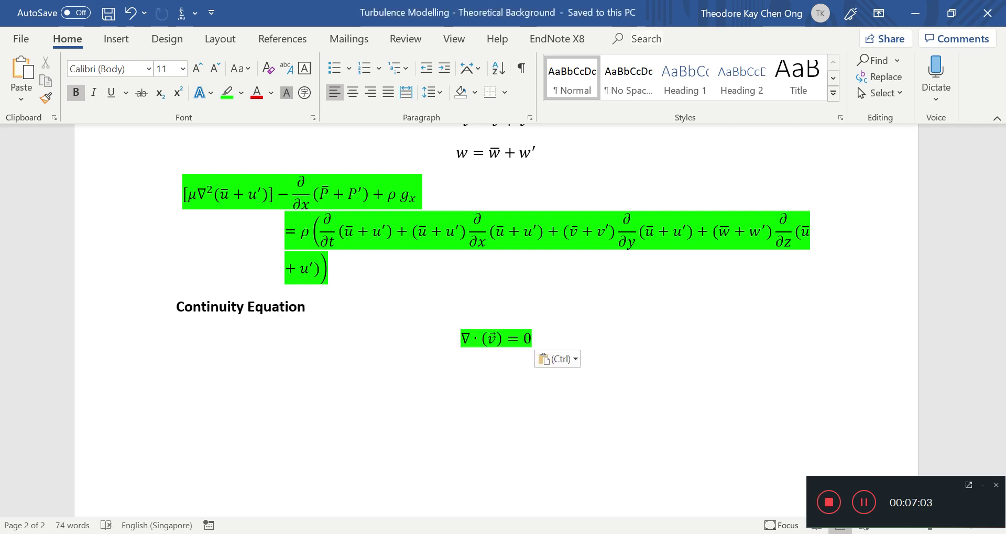
- Start a new equation below ∇·(v⃗) = 0 with the non-bold terms ∂u/∂x + ∂v/∂y
key(alt+equal)
text(\partial)
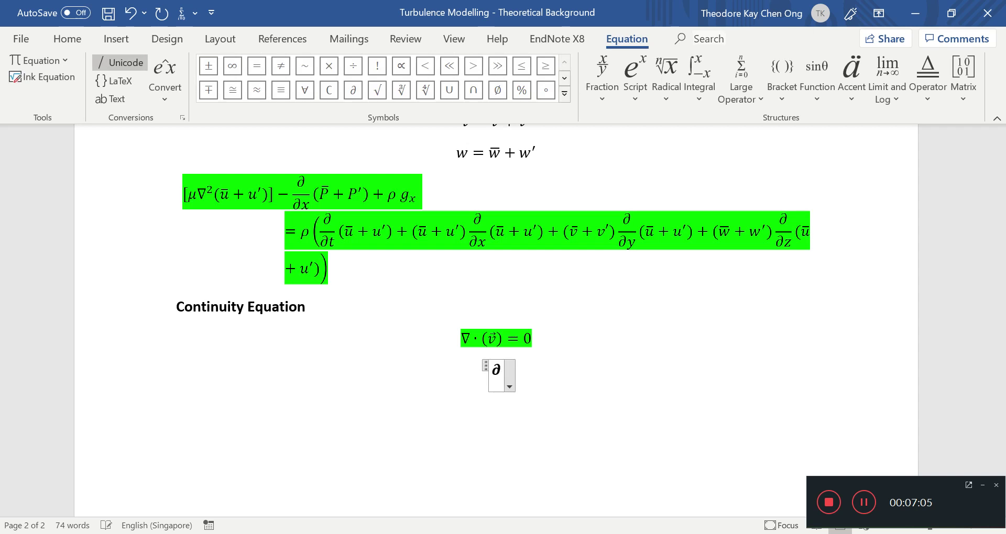
key(BackSpace)
text(\pa)
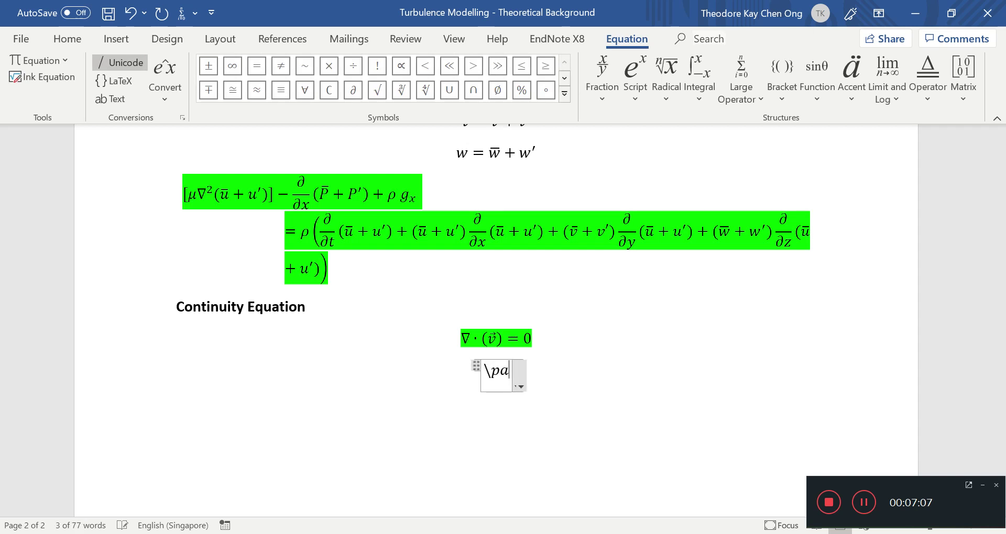
text(rtial u/\pa)
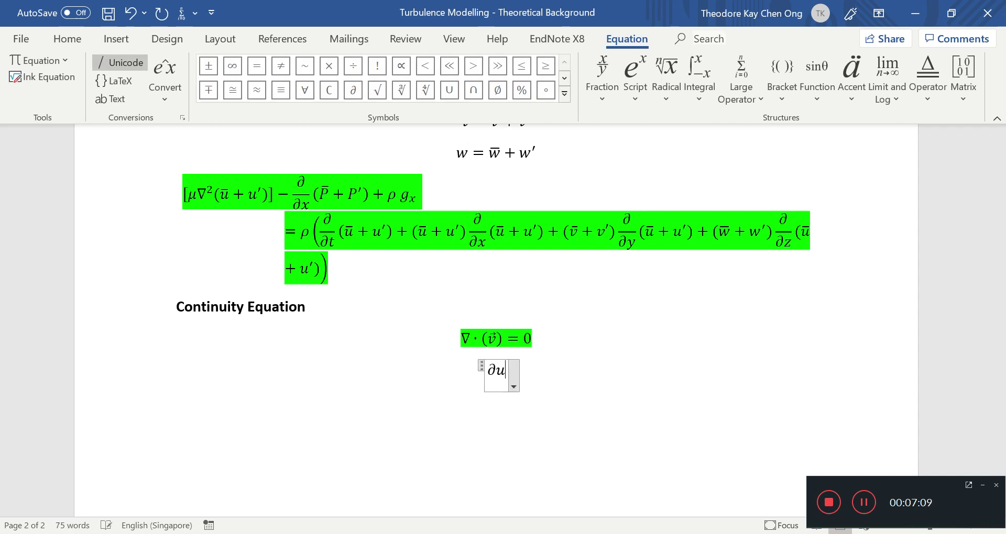
key(BackSpace)
key(BackSpace)
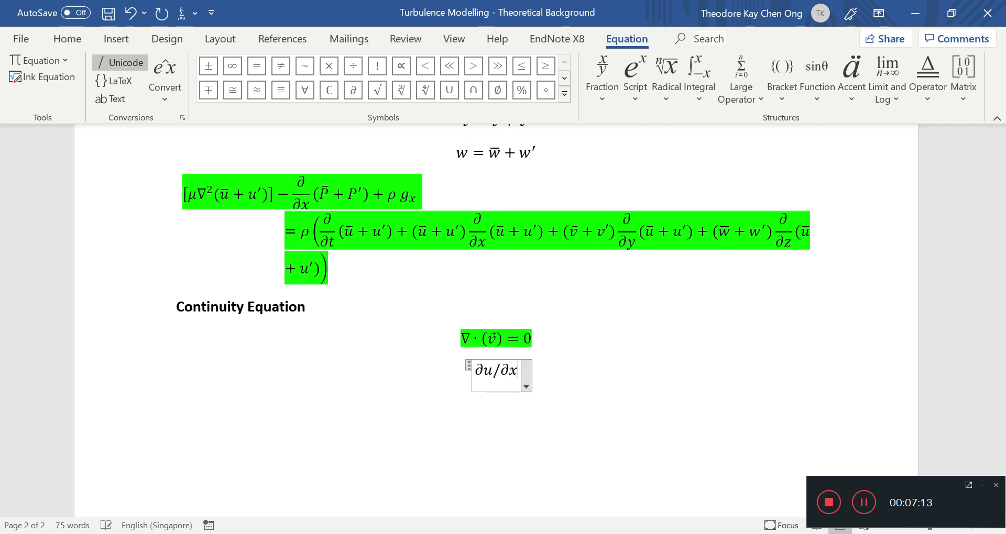
text(\p)
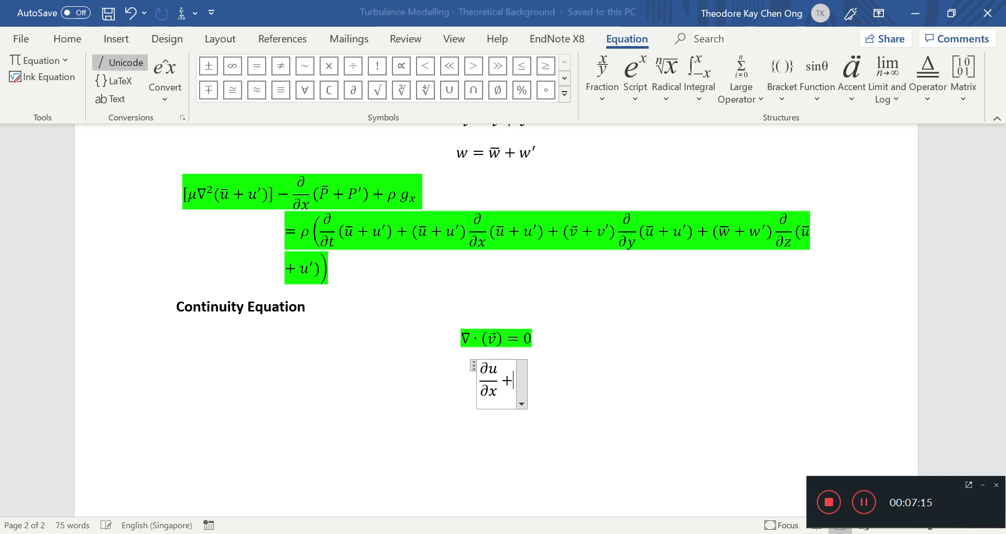
text(artial )
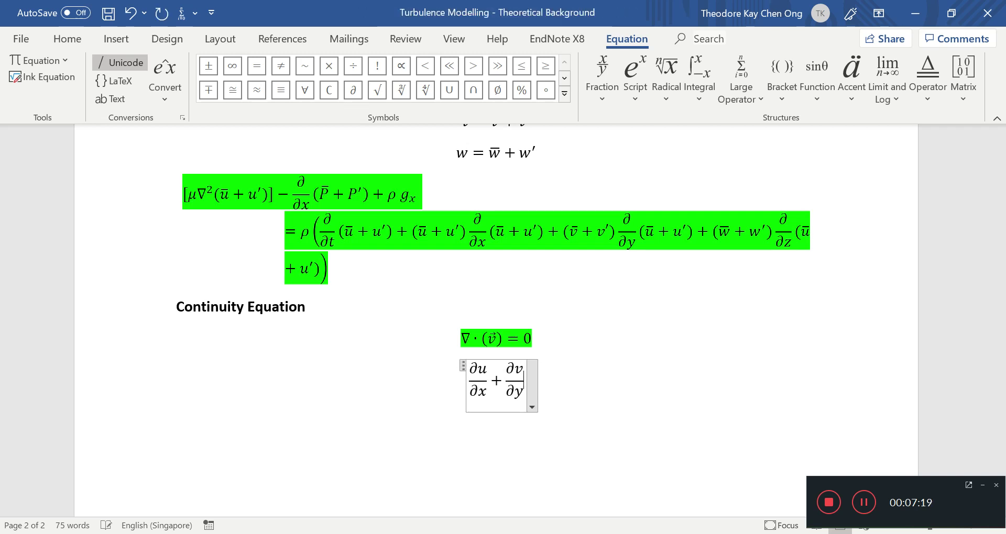
- Complete the expanded continuity equation with + ∂w/∂z = 0 and save the document
text(\partial u)
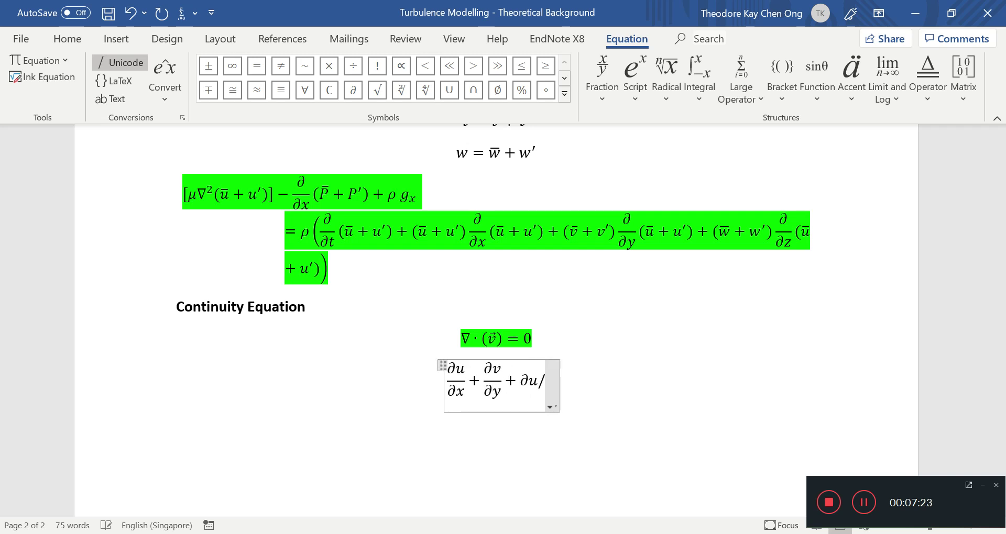
key(BackSpace)
text(w/\par)
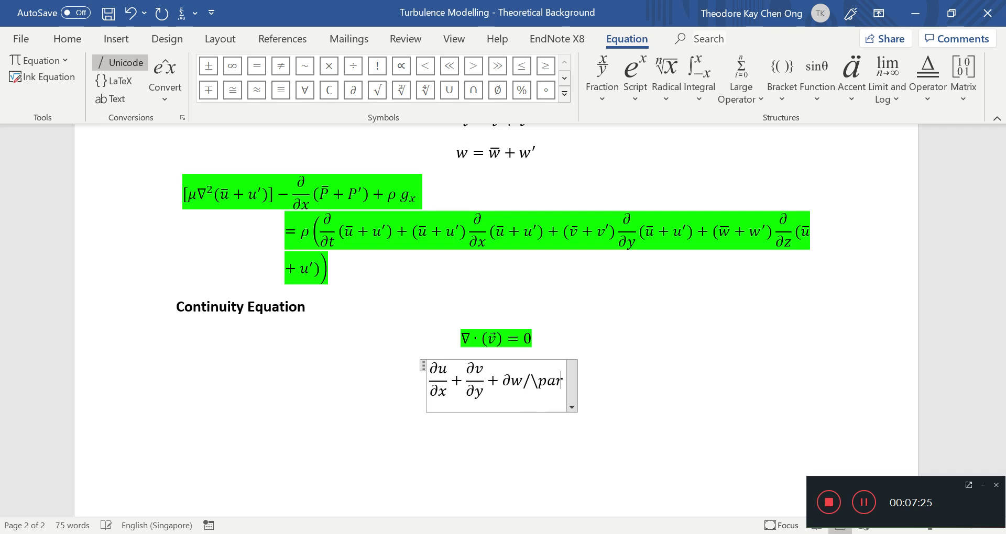
text(tial z =0)
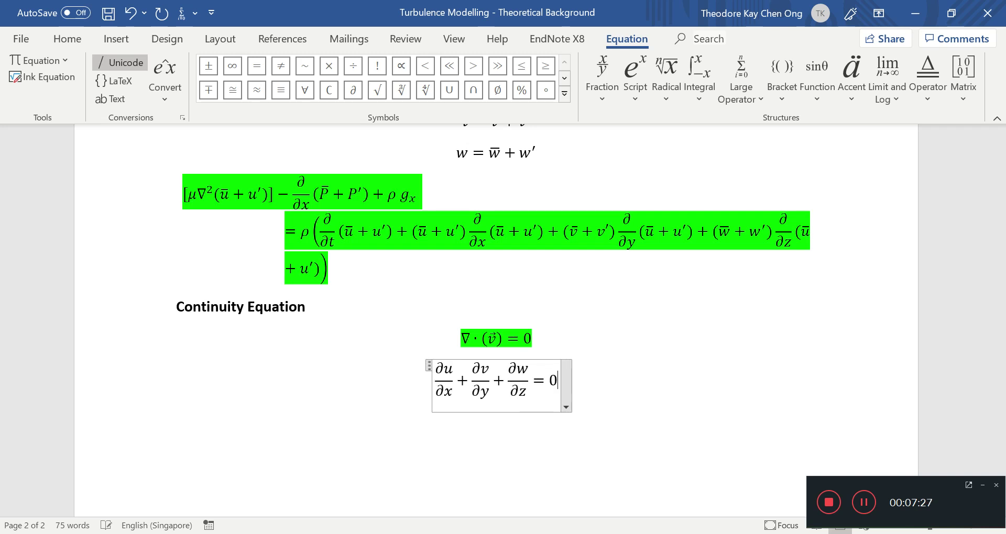
key(ctrl+s)
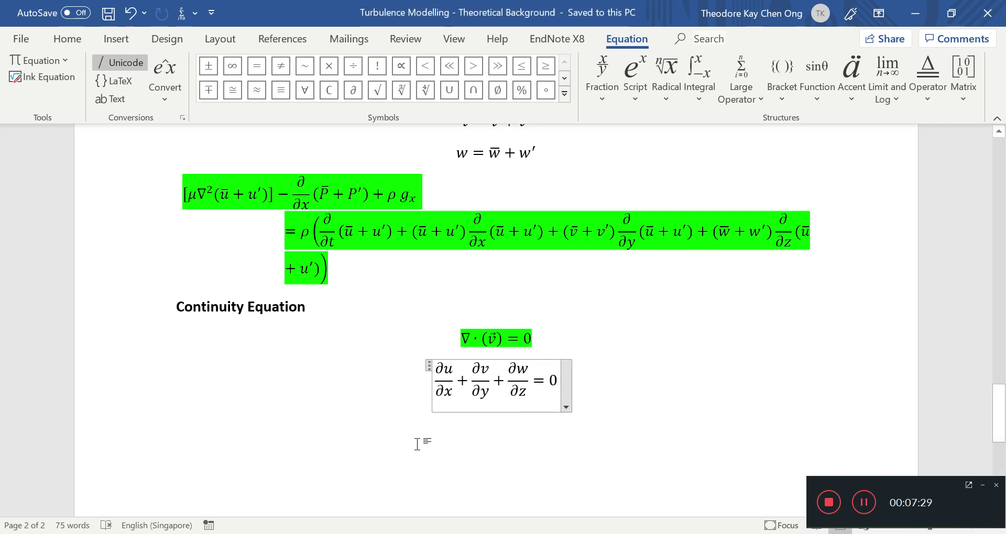
- Add a new line below the expanded continuity equation, save, and paste a copy of that equation there
click(417, 444)
click(604, 382)
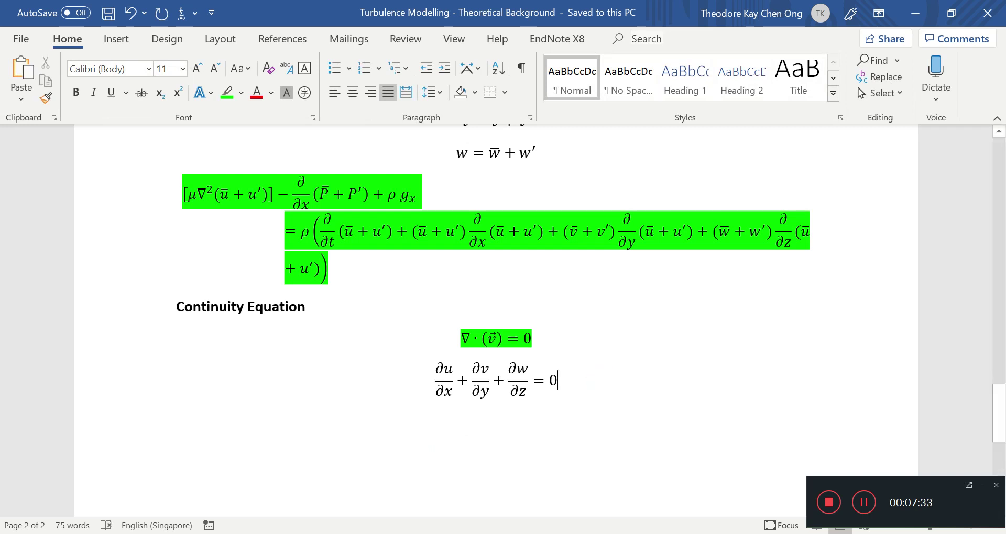
key(Return)
key(ctrl+s)
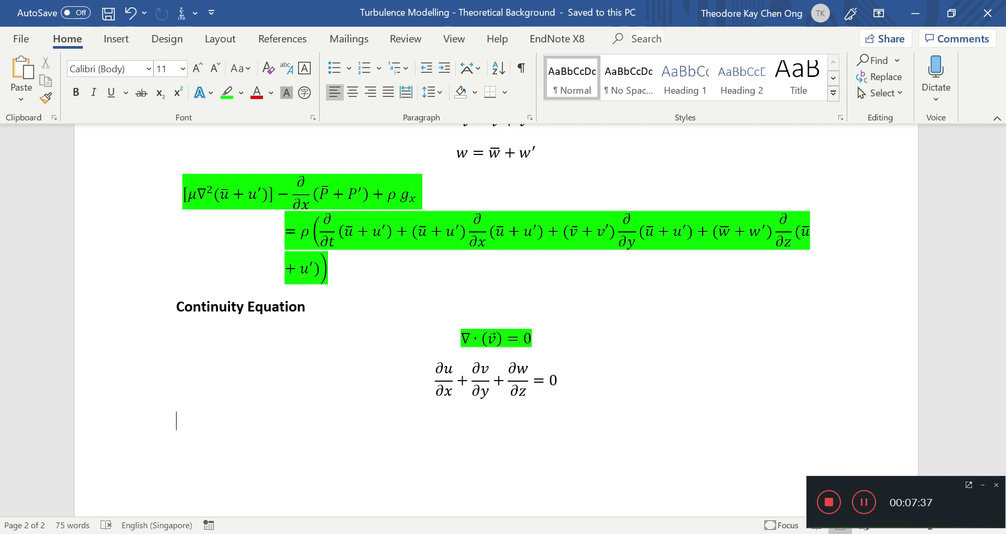
scroll(481, 348, up, 5)
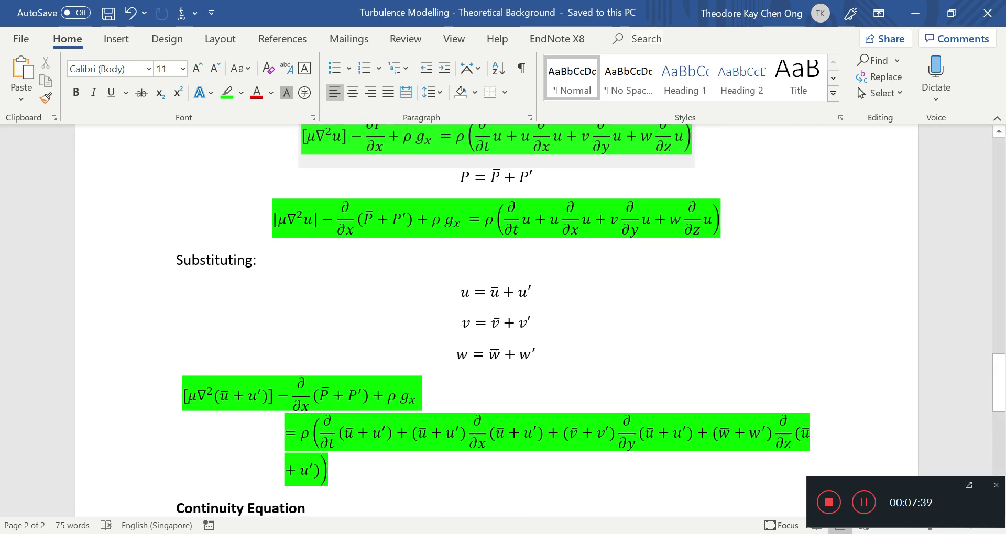
click(481, 348)
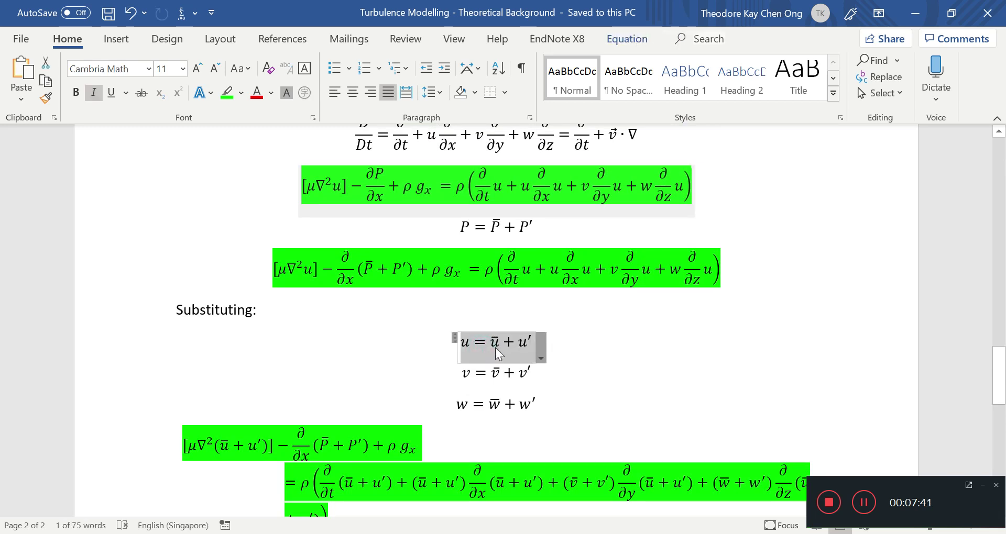
drag(490, 344, 532, 344)
scroll(497, 315, down, 3)
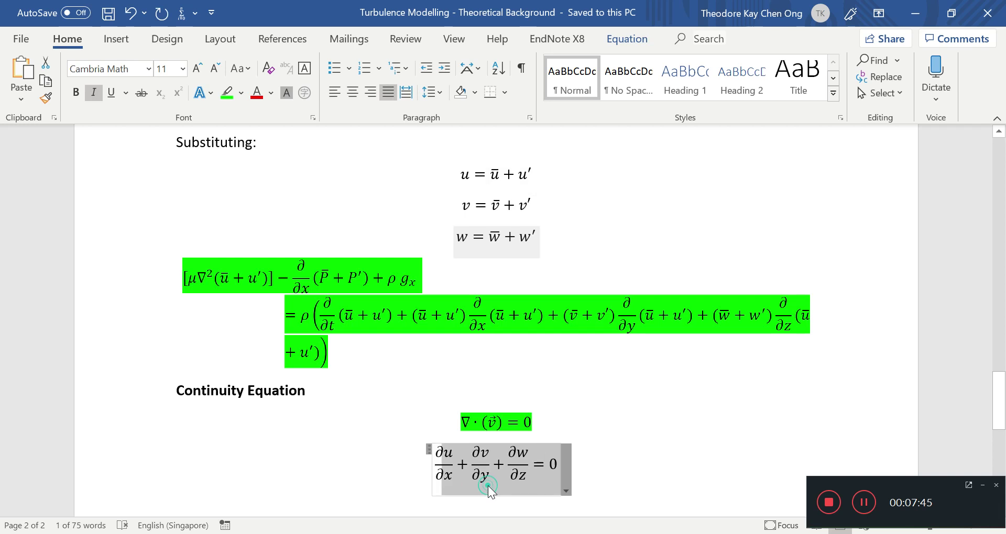
click(484, 504)
key(ctrl+v)
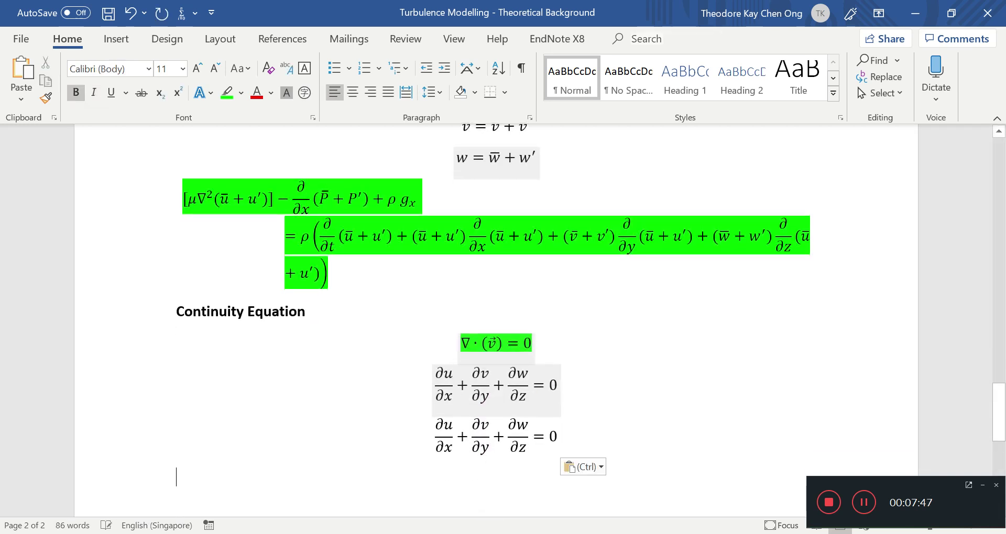
- Rewrite ∂u/∂x in the copied continuity equation as ∂/∂x (ū + u′), copied from the u decomposition, and save the document
scroll(484, 505, up, 3)
drag(488, 264, 532, 266)
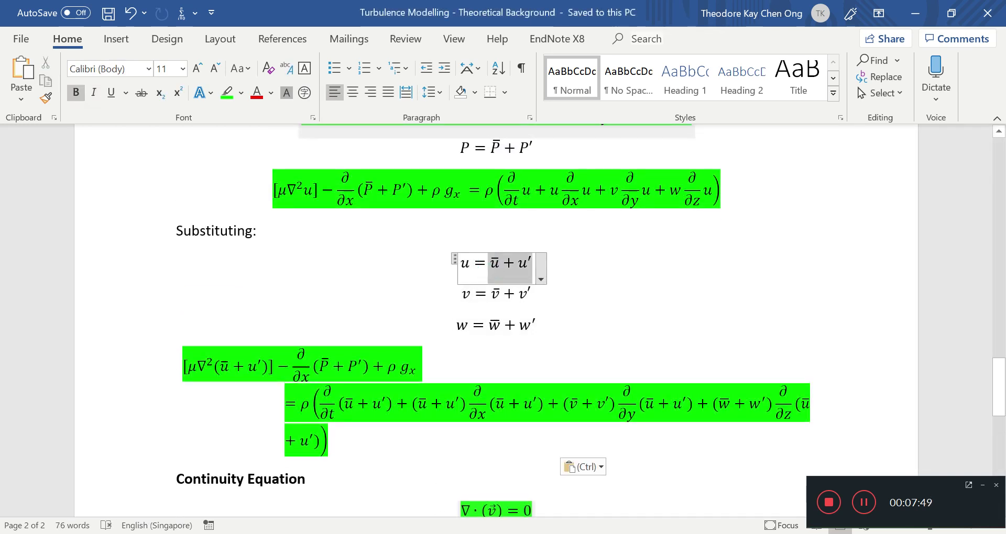
key(ctrl+c)
scroll(496, 296, down, 5)
click(456, 262)
key(Left)
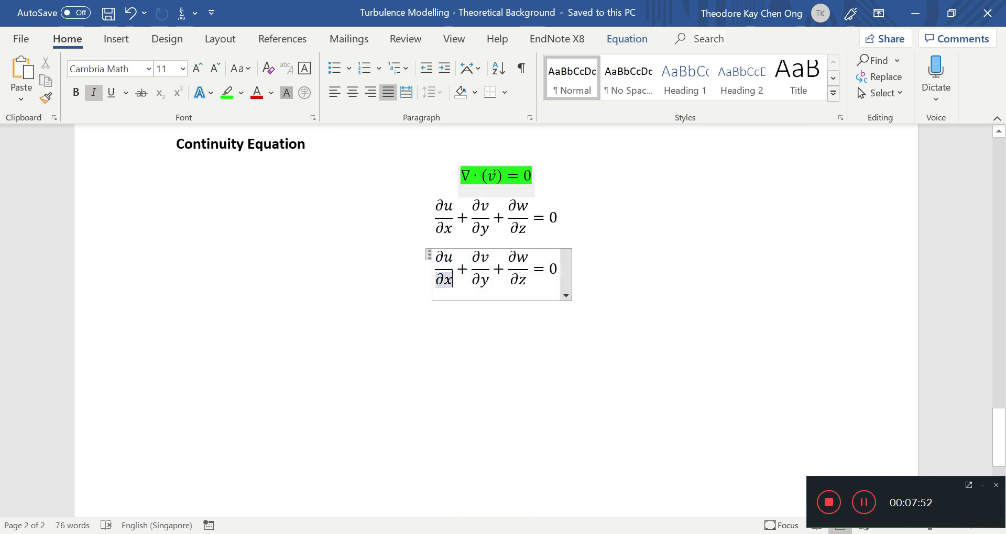
key(Up)
key(BackSpace)
key(Right)
key(Right)
key(Right)
key(Right)
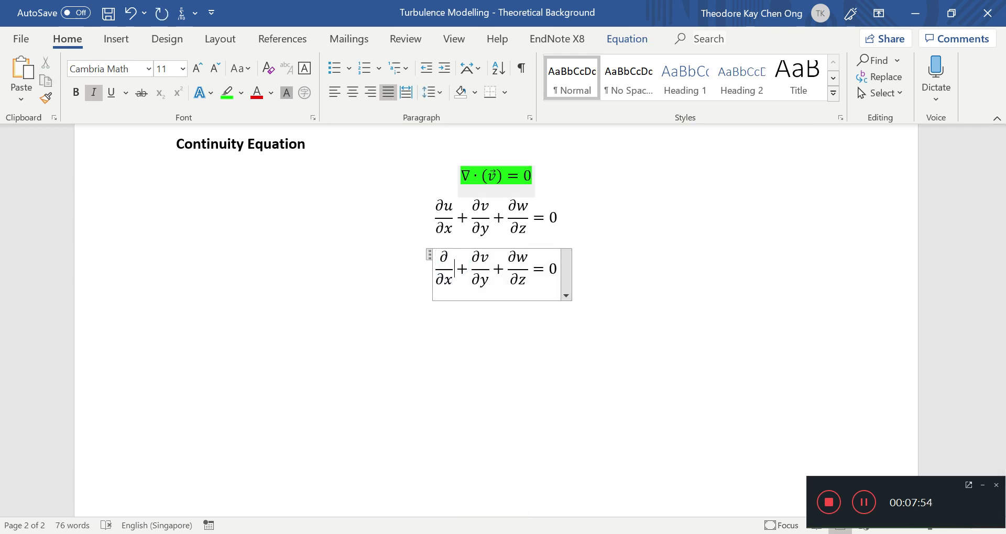
text(())
key(ctrl+v)
key(ctrl+s)
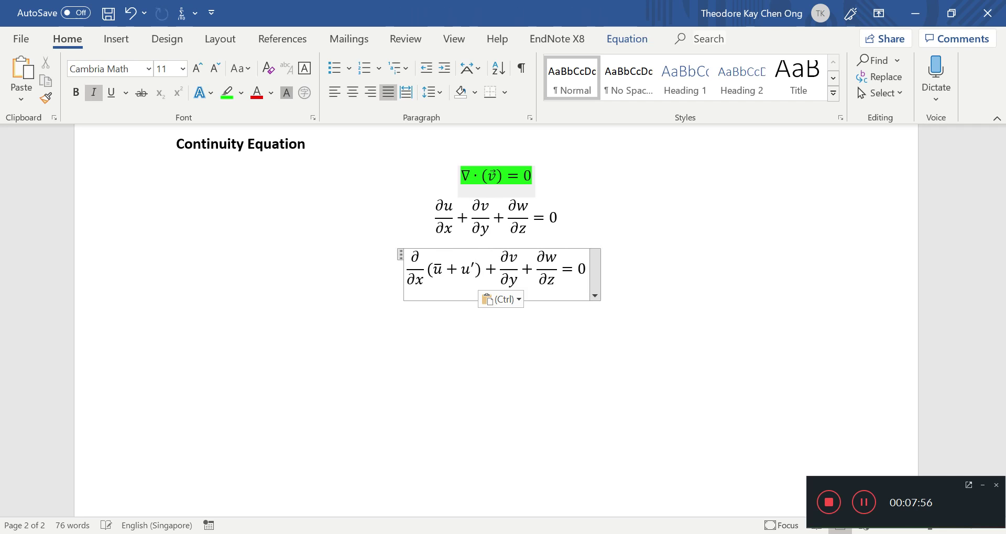
- Rewrite ∂v/∂y in the lowest continuity equation as ∂/∂y (v̄ + v′), copied from the v decomposition, and save the document
scroll(495, 314, up, 5)
drag(490, 209, 530, 210)
scroll(496, 315, down, 3)
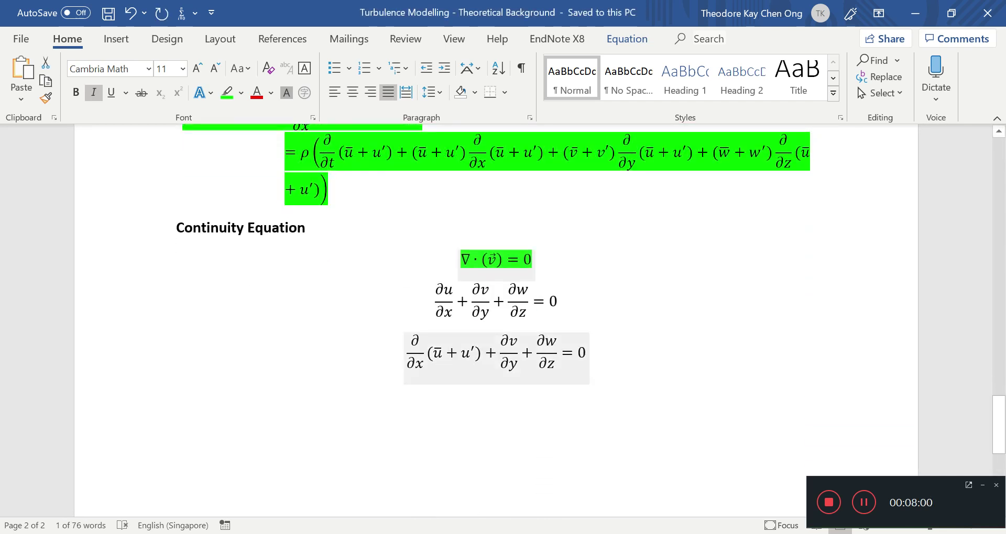
drag(500, 340, 517, 340)
key(Delete)
key(Right)
key(Right)
key(Right)
key(Right)
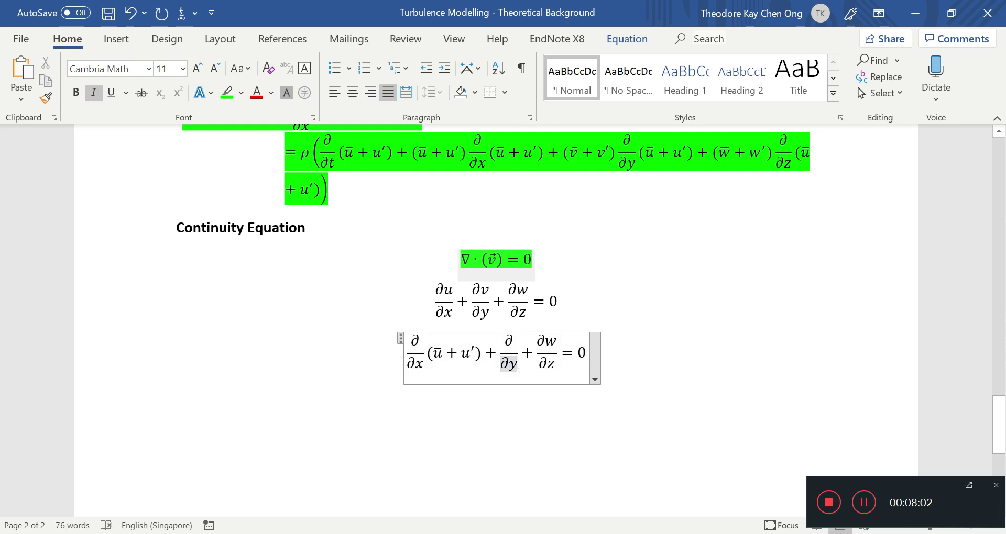
text(())
key(ctrl+v)
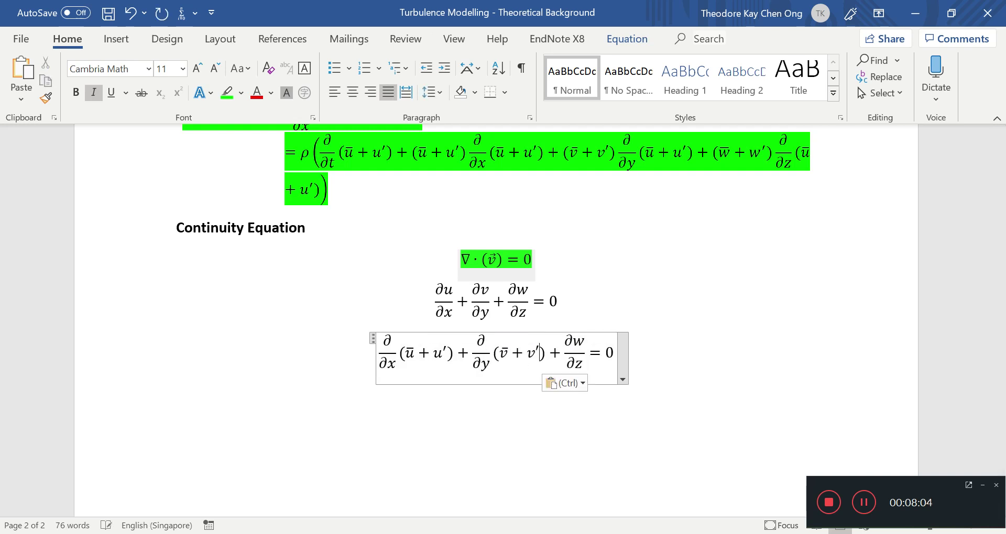
key(ctrl+s)
- Change ∂w/∂z in the lowest continuity equation to ∂/∂z followed by empty parentheses, and save the document
drag(565, 342, 584, 341)
key(Delete)
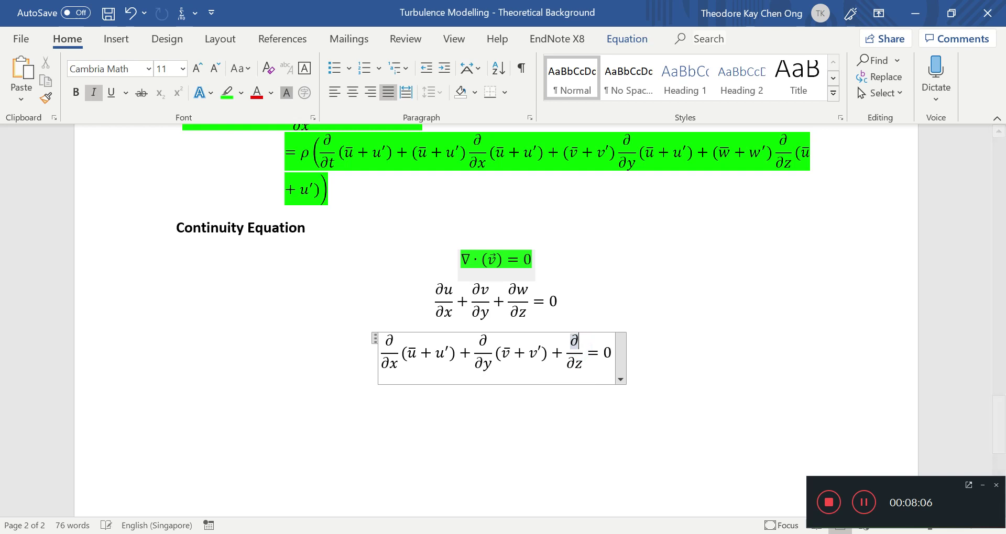
key(Right)
key(Right)
key(Right)
key(Right)
text(())
key(ctrl+s)
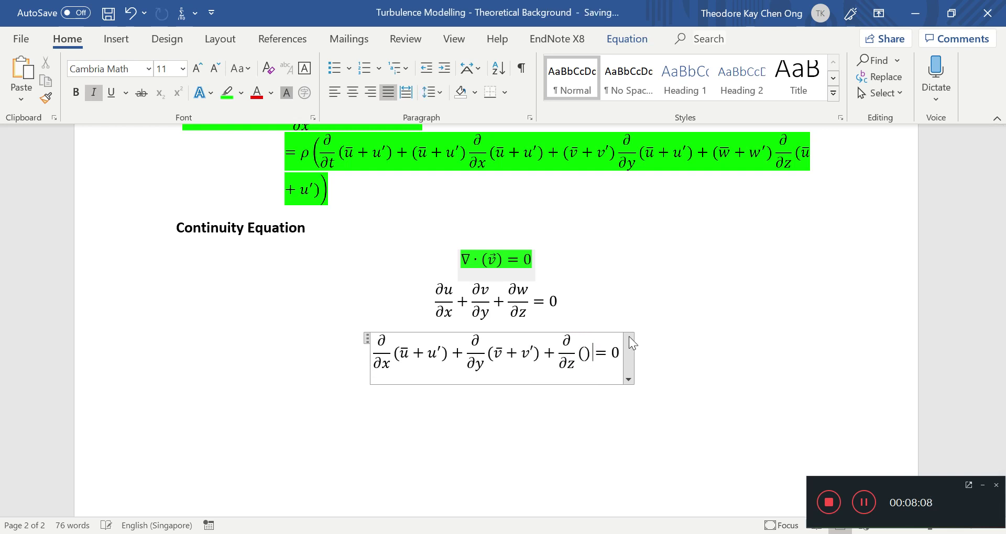
- Fill the empty parentheses after ∂/∂z with w̄ + w′, copied from the w decomposition
scroll(629, 336, up, 3)
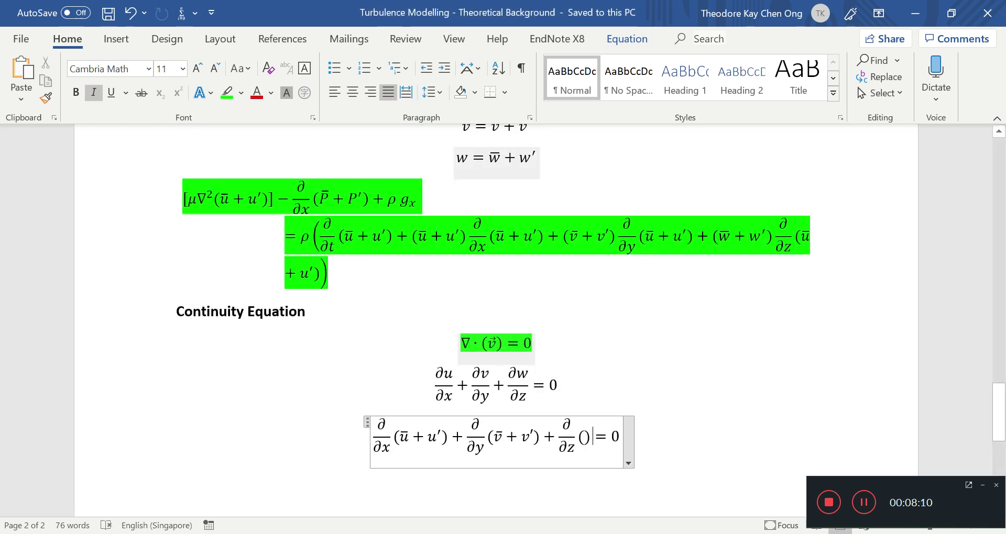
drag(488, 163, 537, 162)
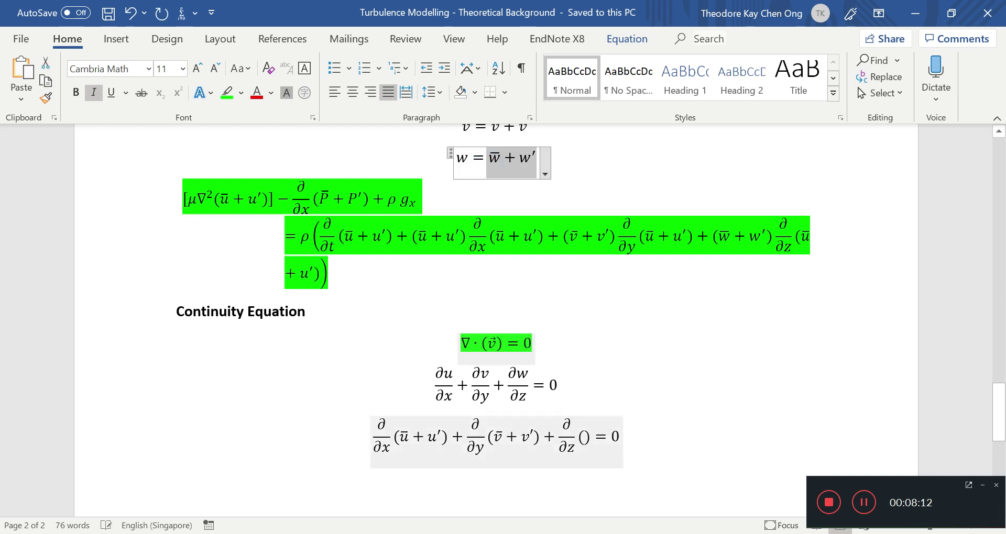
key(ctrl+c)
click(585, 436)
key(ctrl+v)
click(740, 358)
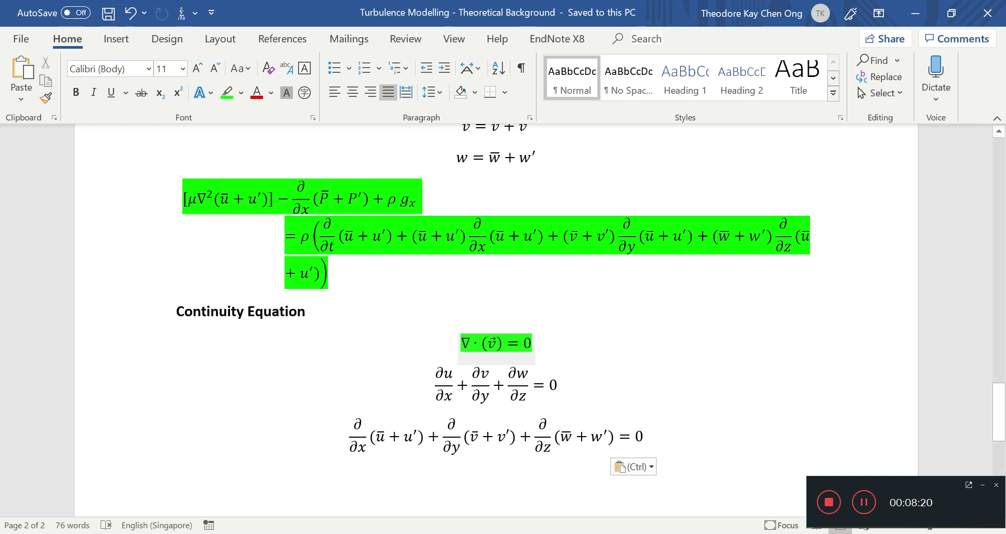
- Paste a copy of the substituted continuity equation on the line below it and save the document
drag(532, 427, 612, 374)
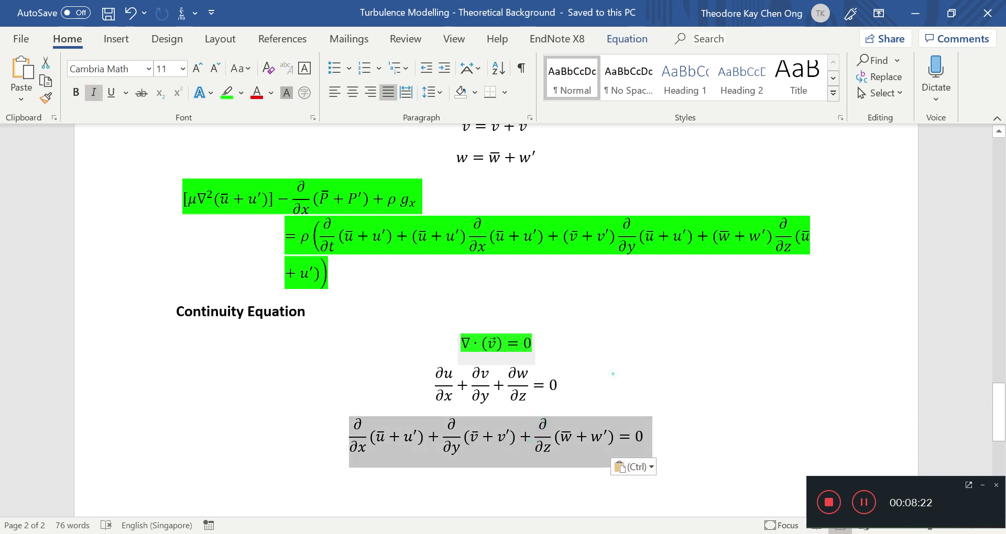
click(613, 374)
triple_click(525, 461)
key(ctrl+c)
click(480, 491)
key(ctrl+v)
key(ctrl+s)
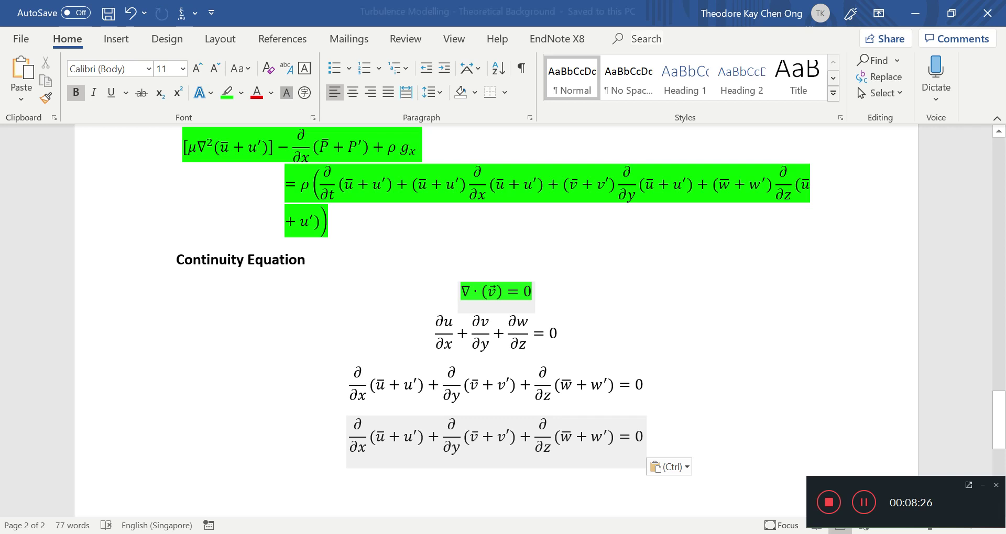
- Duplicate the three left-hand terms of the lowest continuity equation before its equals sign, joined to the originals by a plus sign
drag(388, 436, 417, 436)
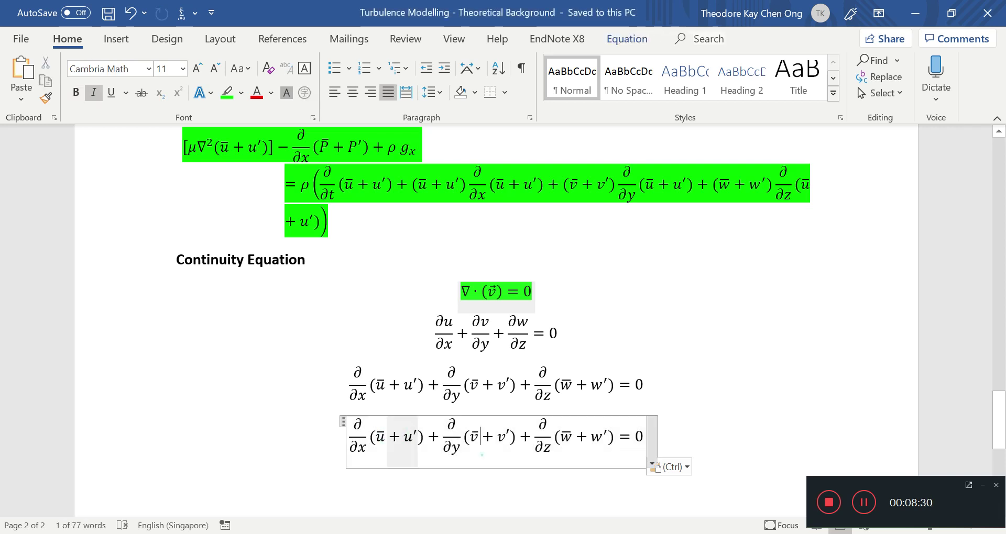
triple_click(482, 455)
click(618, 441)
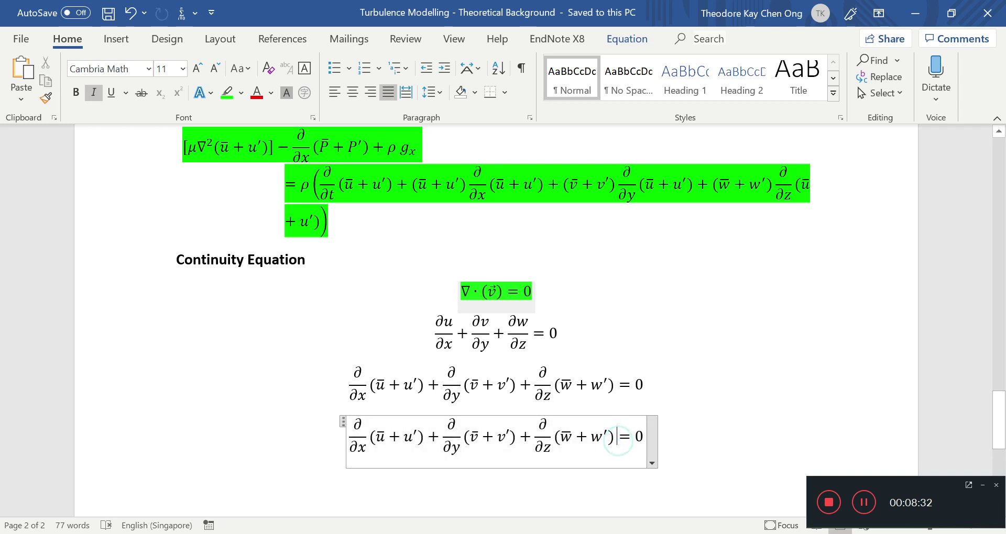
drag(618, 441, 363, 446)
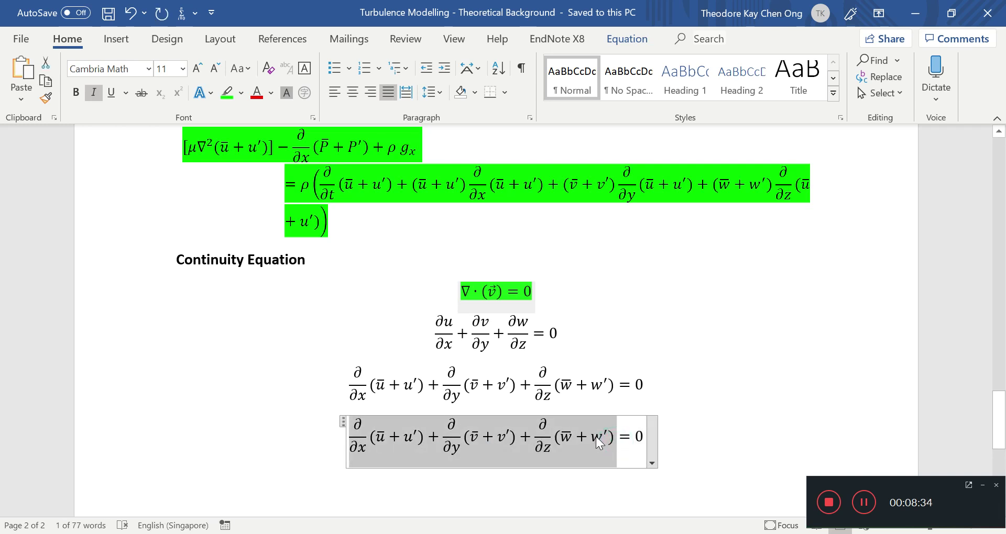
click(617, 437)
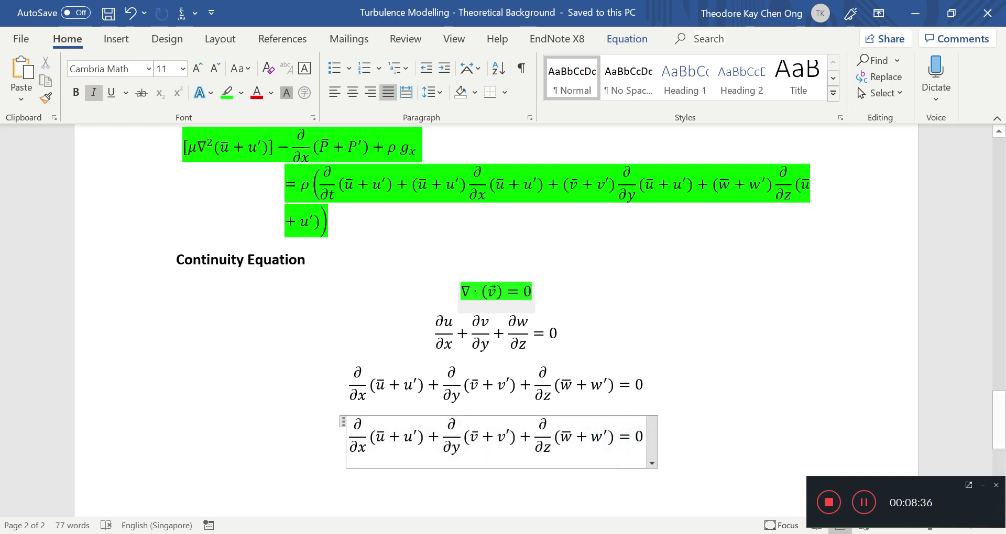
text(+)
key(ctrl+v)
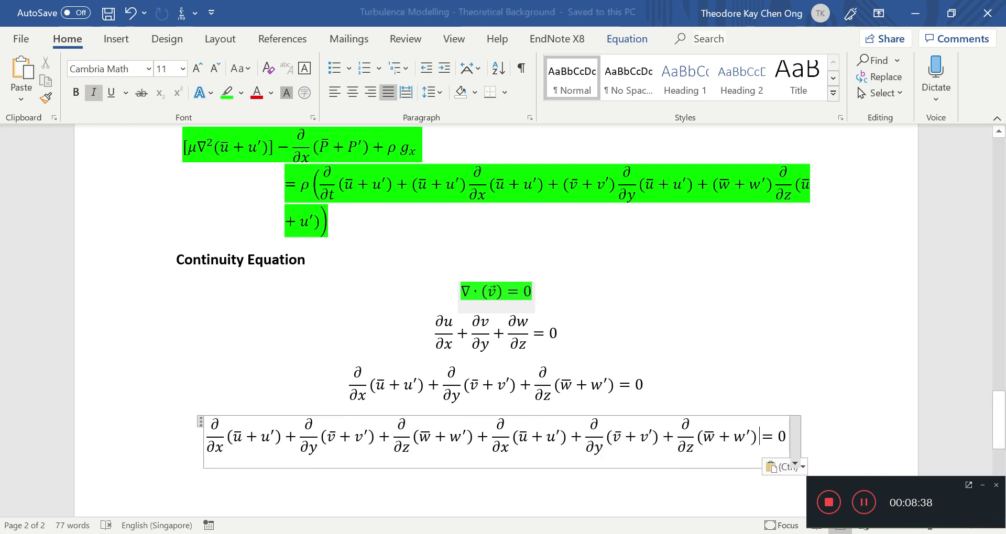
- Remove + u′, + v′ and + w′ from the first three terms of the lowest equation, leaving only ū, v̄ and w̄
drag(275, 437, 246, 435)
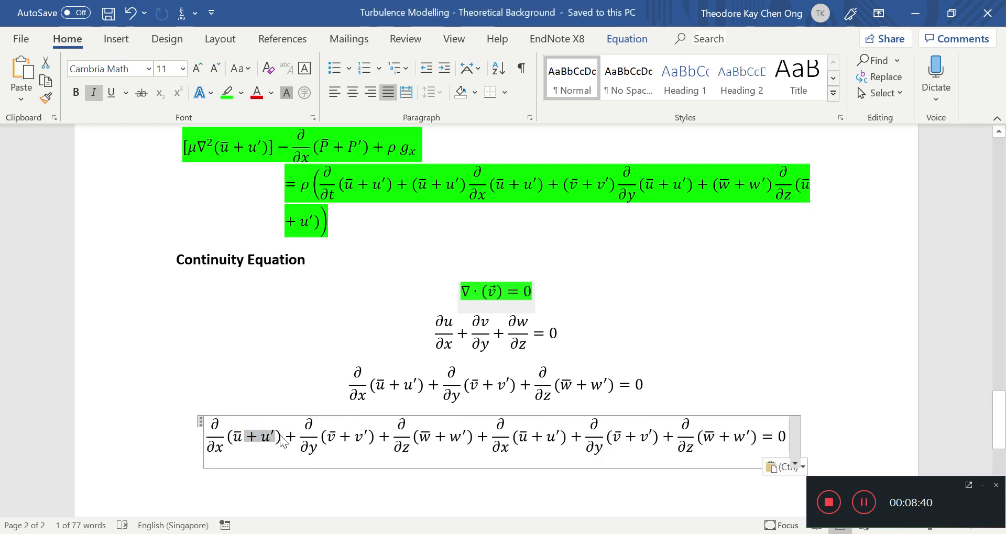
key(Delete)
drag(321, 436, 350, 438)
key(Delete)
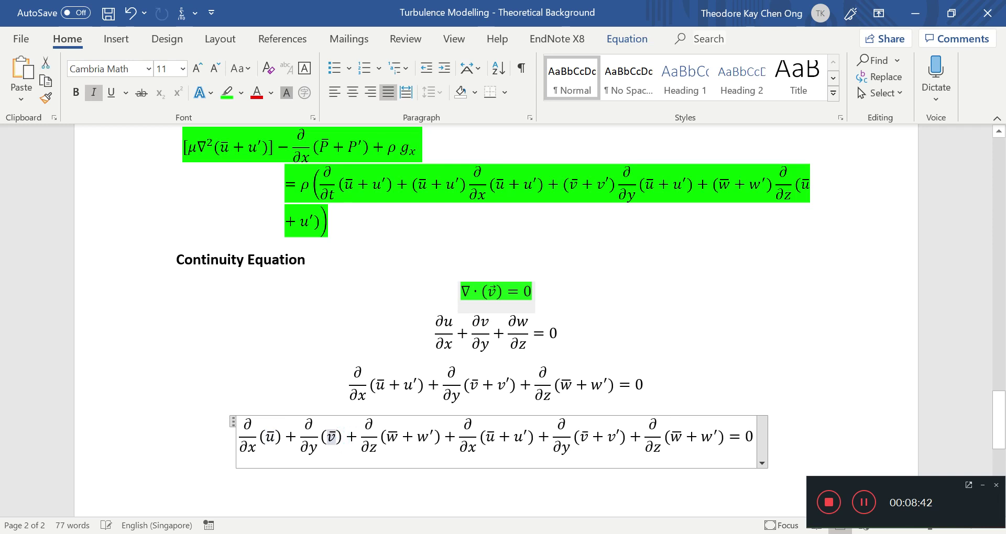
click(429, 438)
drag(428, 438, 402, 438)
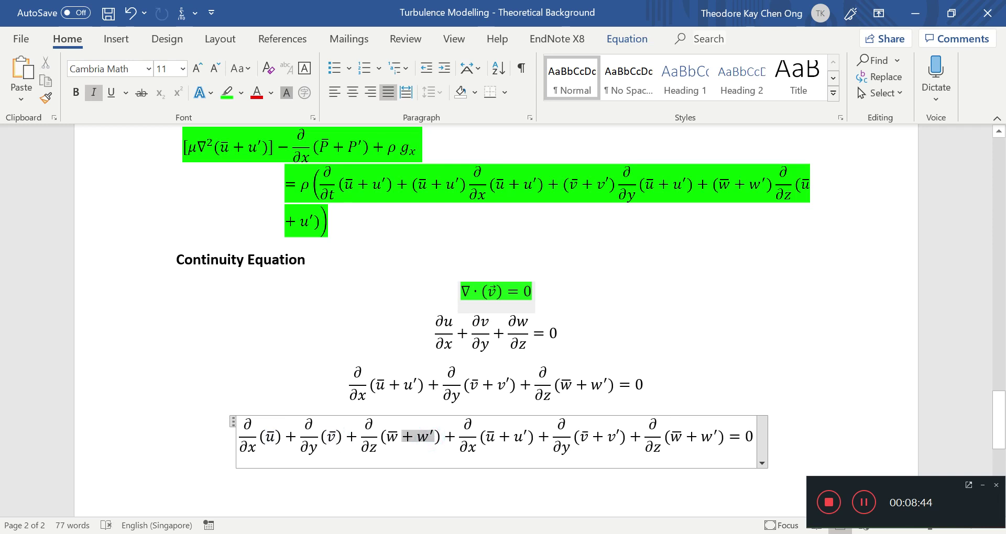
key(Delete)
- Remove the mean parts from the last three terms of the lowest equation, leaving u′, v′ and w′, and save the document
drag(497, 438, 469, 437)
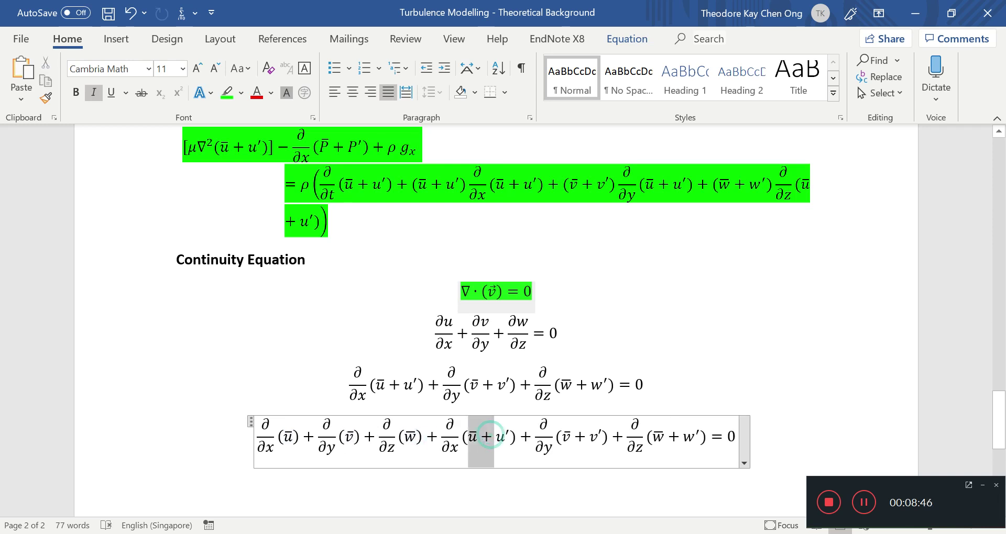
key(Delete)
drag(575, 438, 551, 438)
key(Delete)
drag(655, 438, 624, 438)
key(Delete)
click(728, 367)
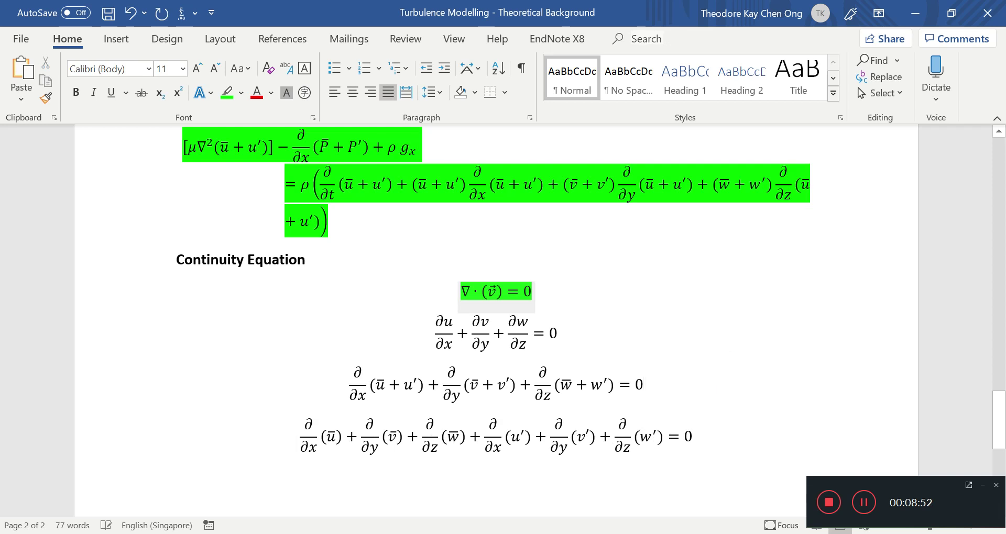
key(ctrl+s)
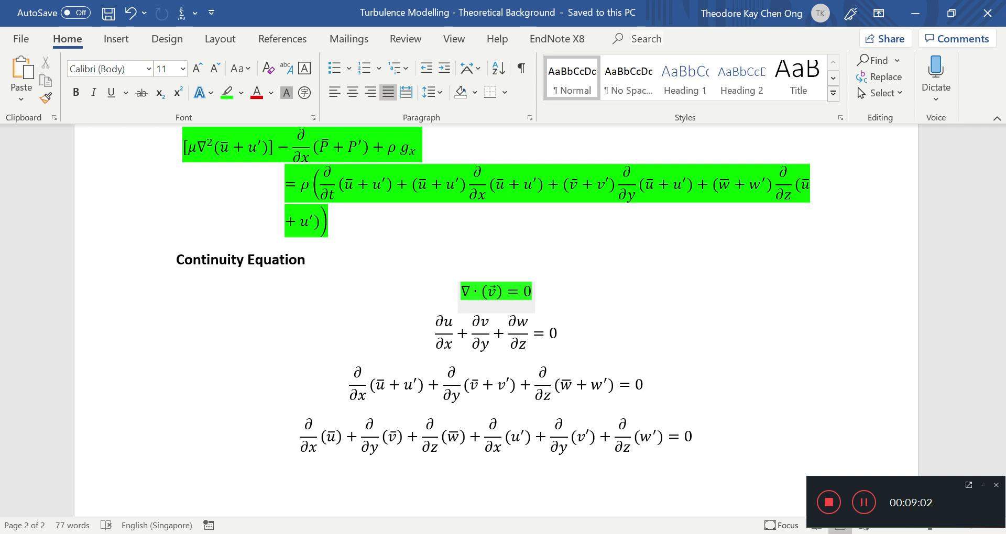
- Examine the substituted Navier–Stokes equation and the fluctuating terms of the separated continuity equation
scroll(495, 298, down, 2)
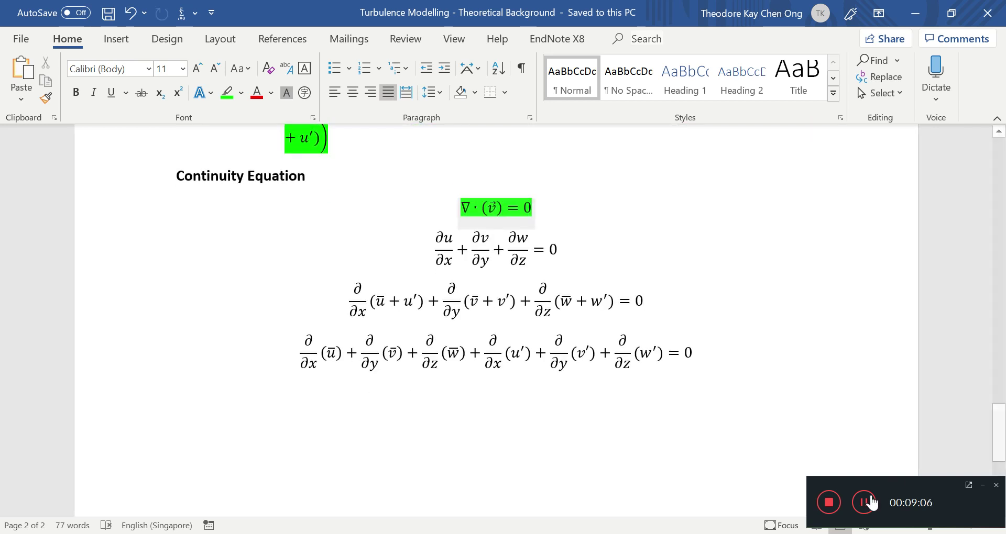
scroll(835, 439, up, 2)
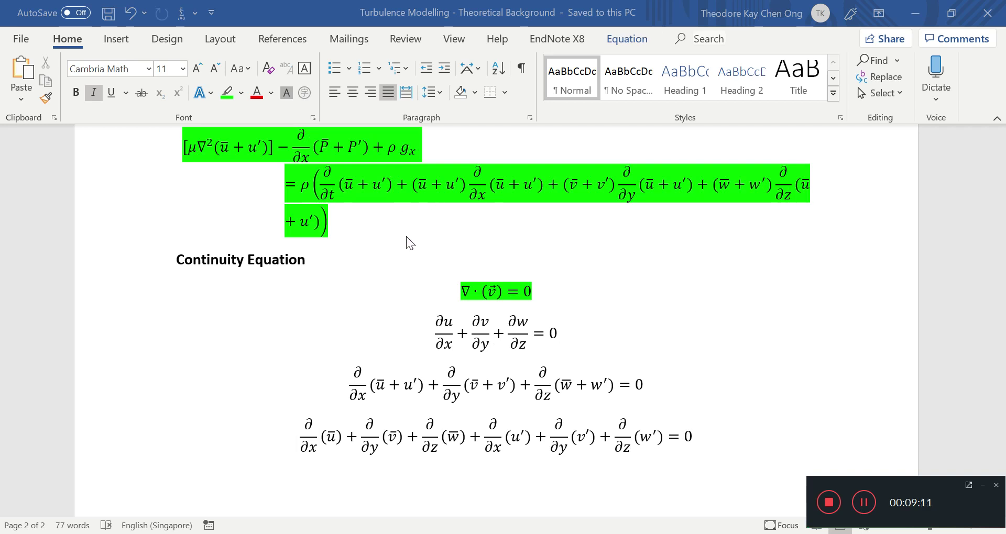
double_click(358, 174)
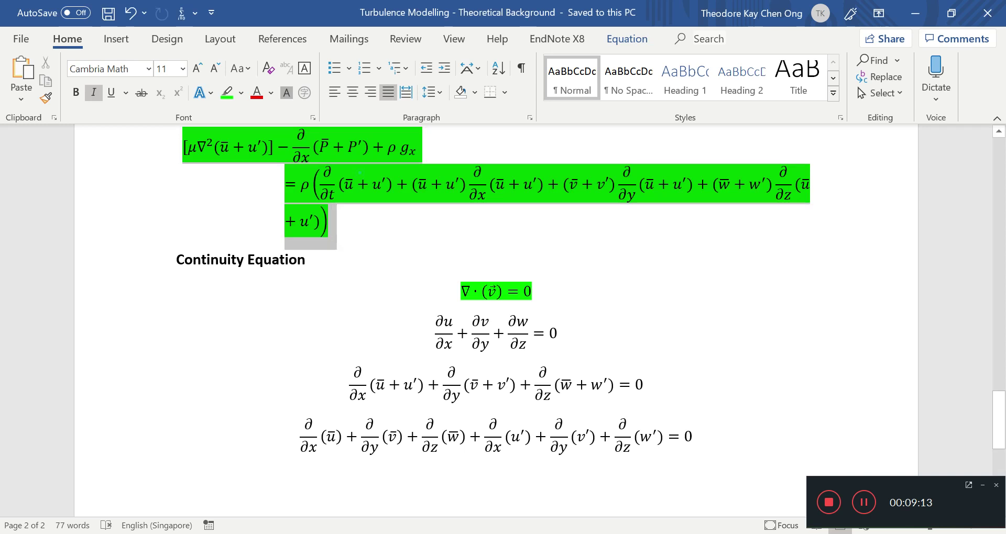
triple_click(408, 185)
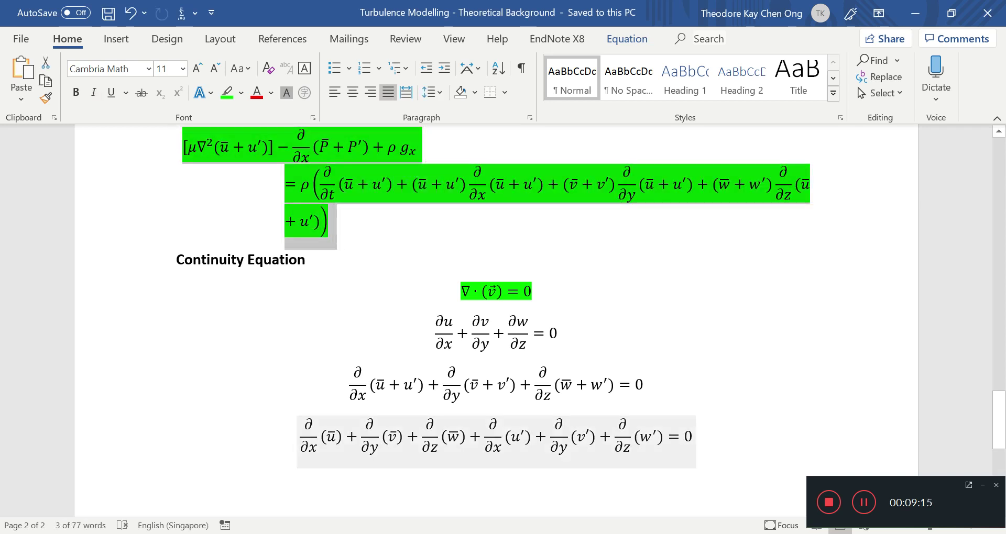
click(437, 461)
click(688, 345)
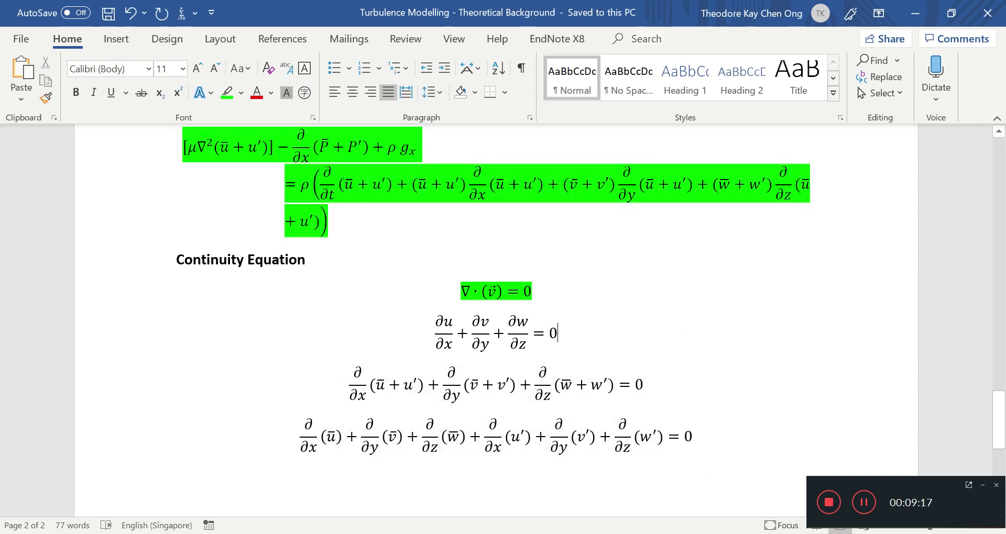
click(684, 477)
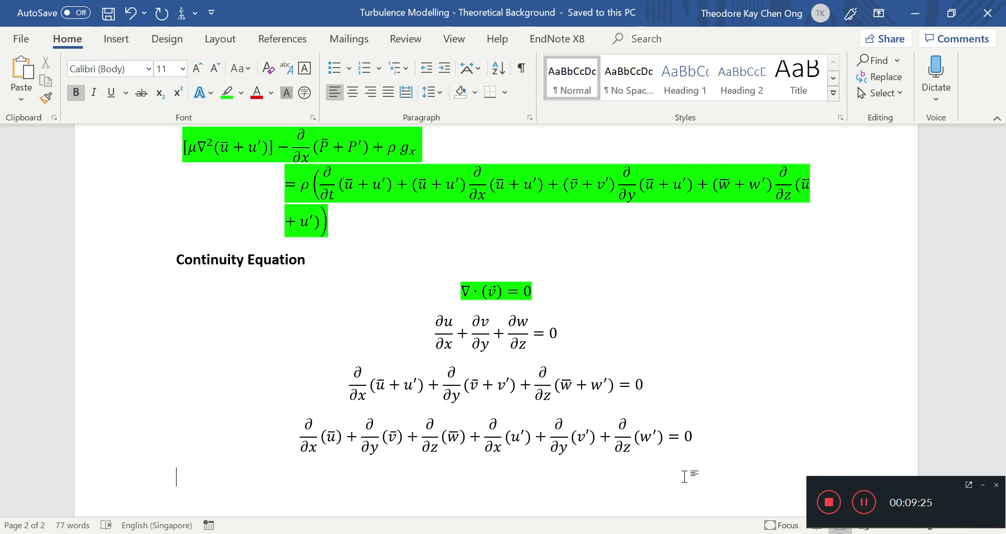
drag(485, 435, 684, 437)
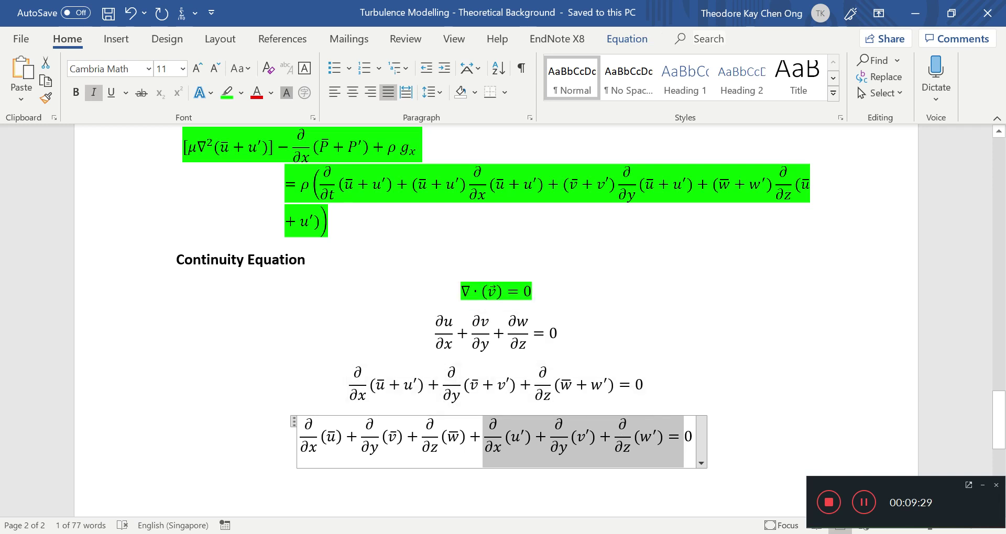
- Add the bold heading "Time averaging" below the last continuity equation, start a non-bold line beneath it, and save the document
click(321, 478)
scroll(321, 479, down, 3)
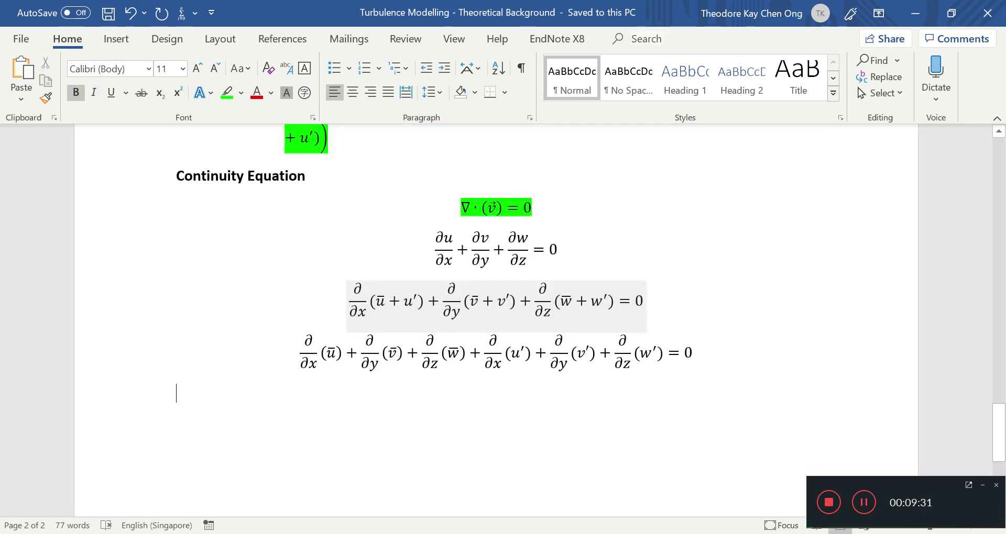
text(Time)
key(BackSpace)
key(BackSpace)
key(BackSpace)
key(BackSpace)
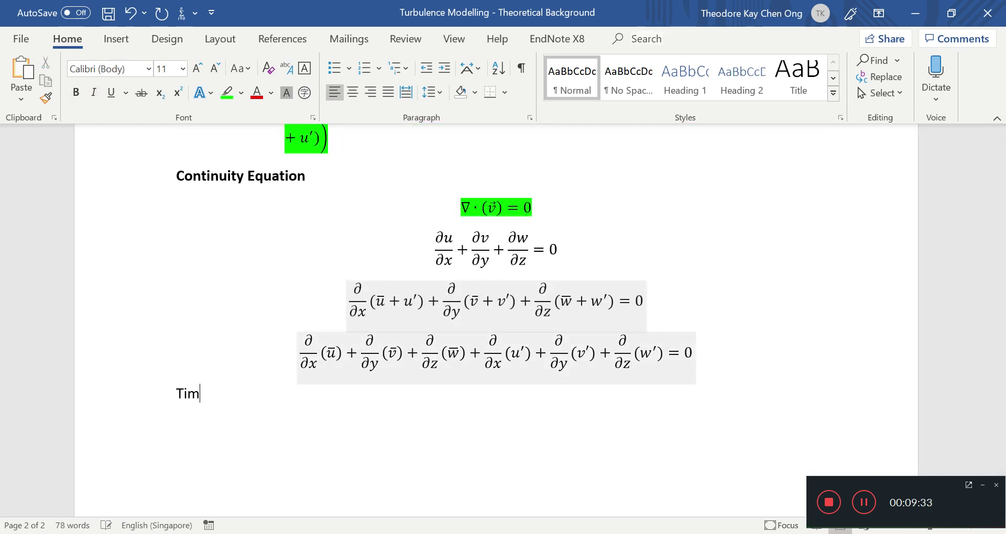
key(ctrl+b)
text(Time a)
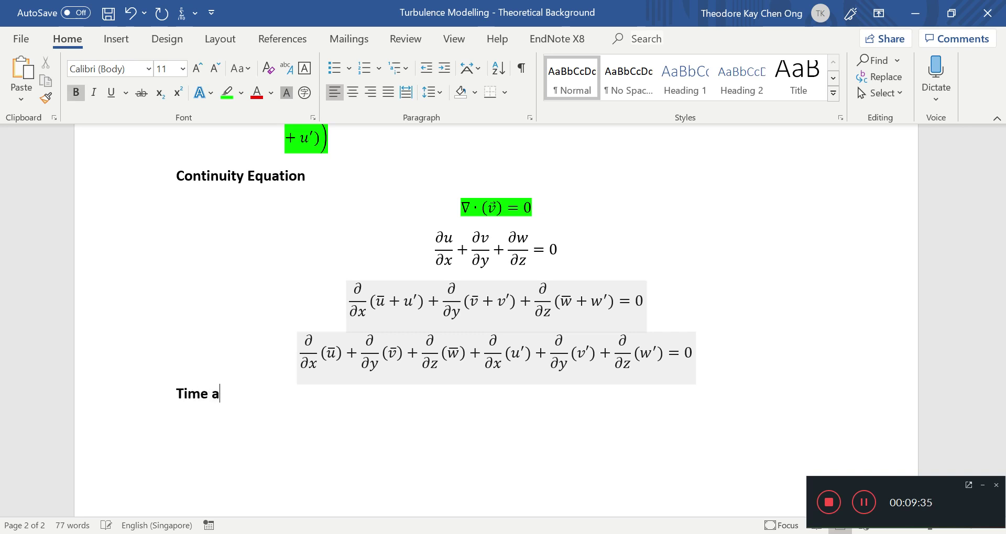
text(veraging)
key(ctrl+b)
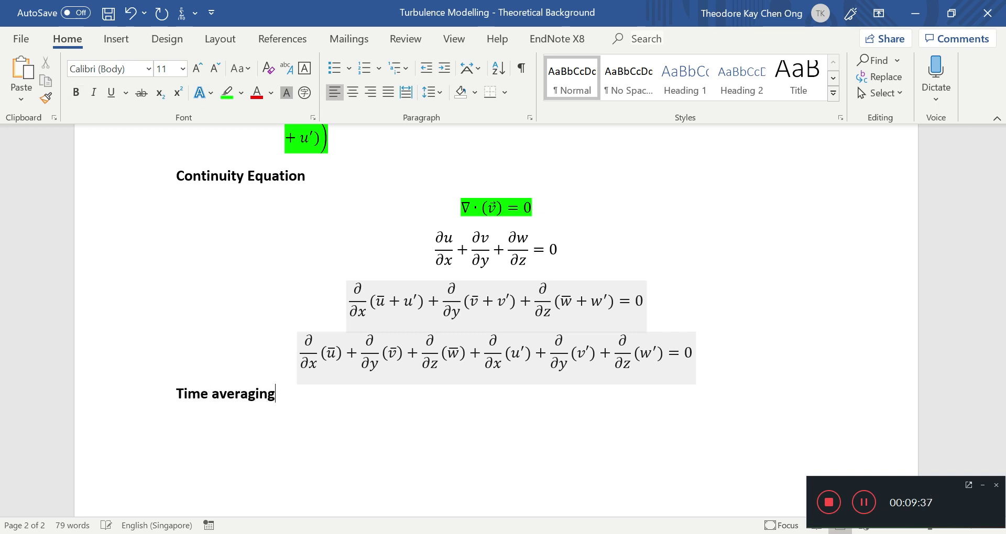
key(Return)
key(ctrl+s)
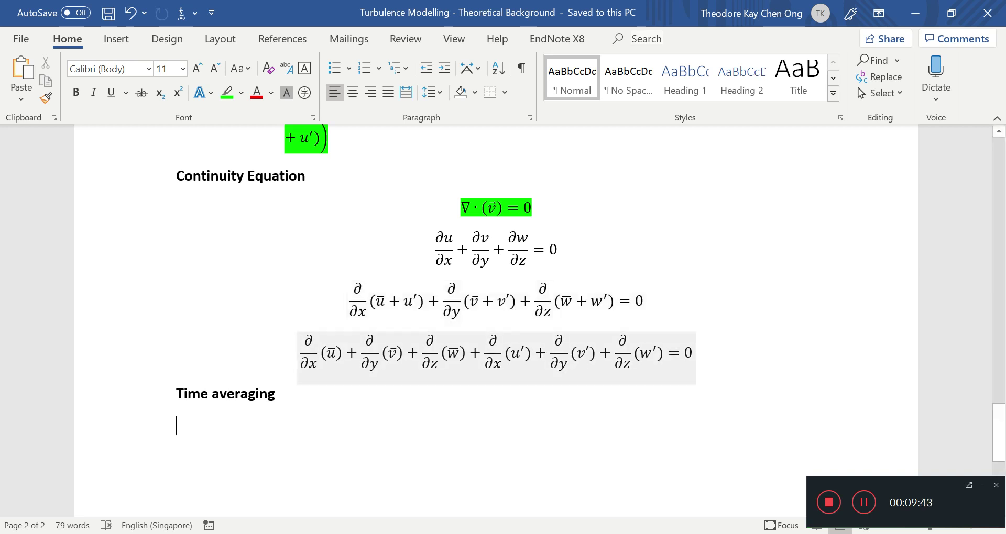
- Compare the mean and fluctuating term groups in the continuity equation above the Time averaging heading
drag(482, 350, 684, 356)
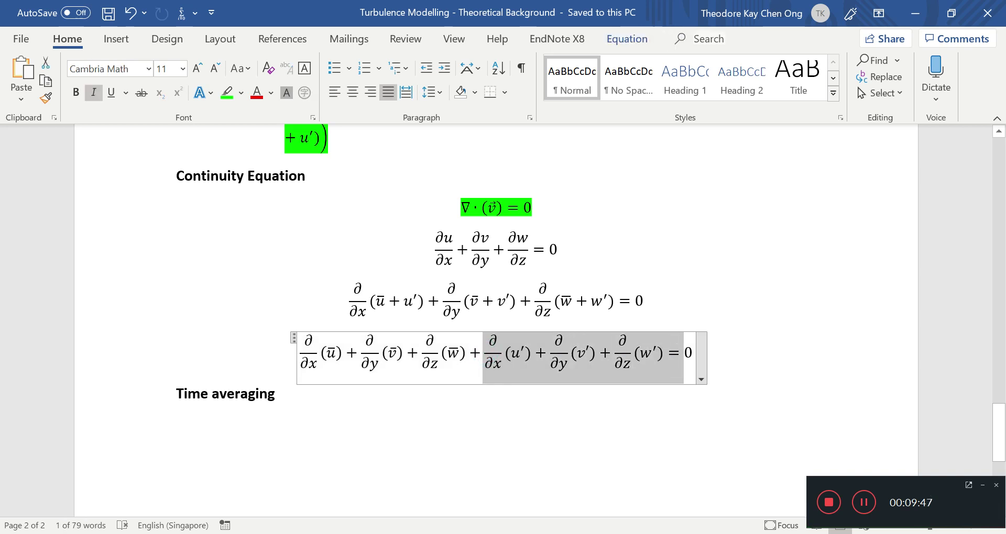
drag(466, 354, 300, 356)
click(398, 437)
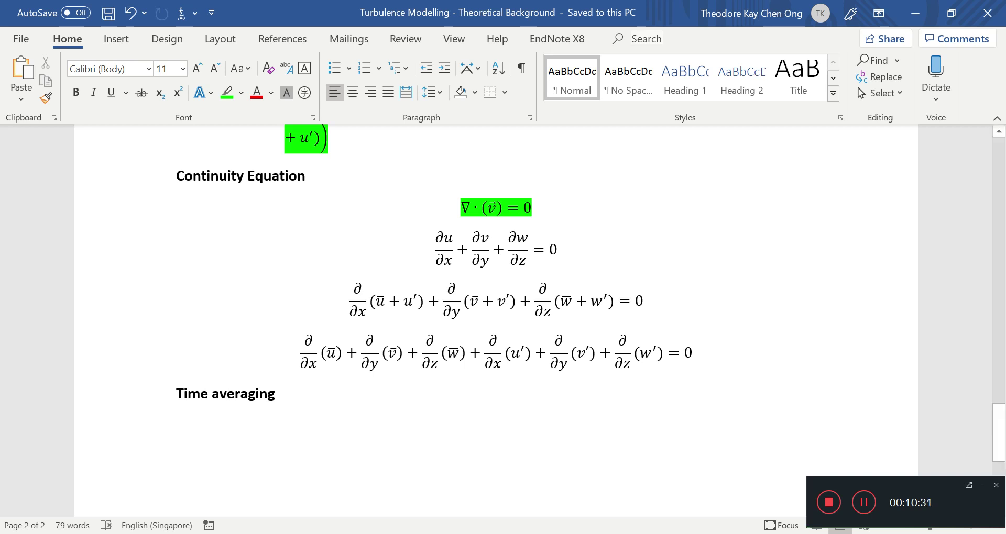
click(551, 375)
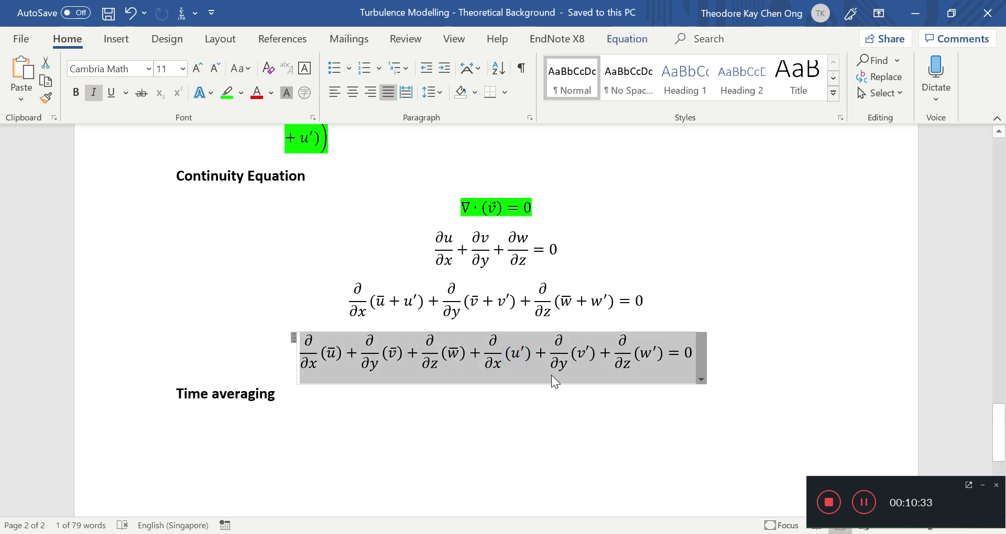
click(512, 370)
drag(468, 354, 657, 361)
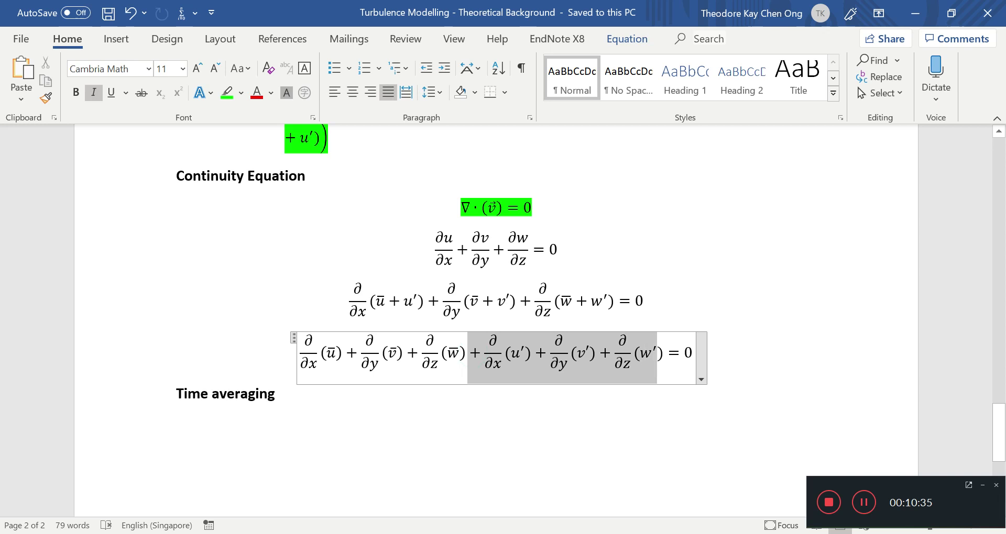
click(588, 444)
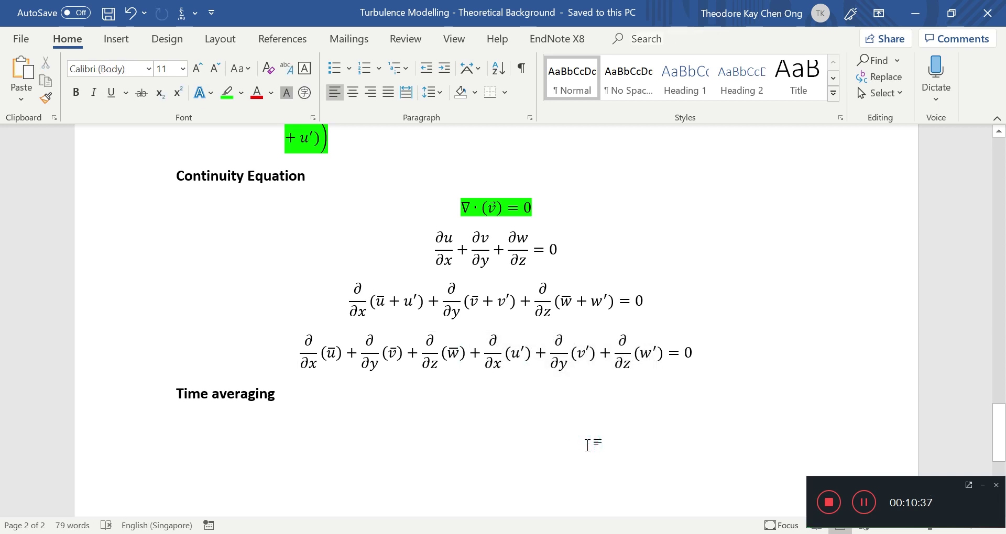
scroll(588, 444, down, 2)
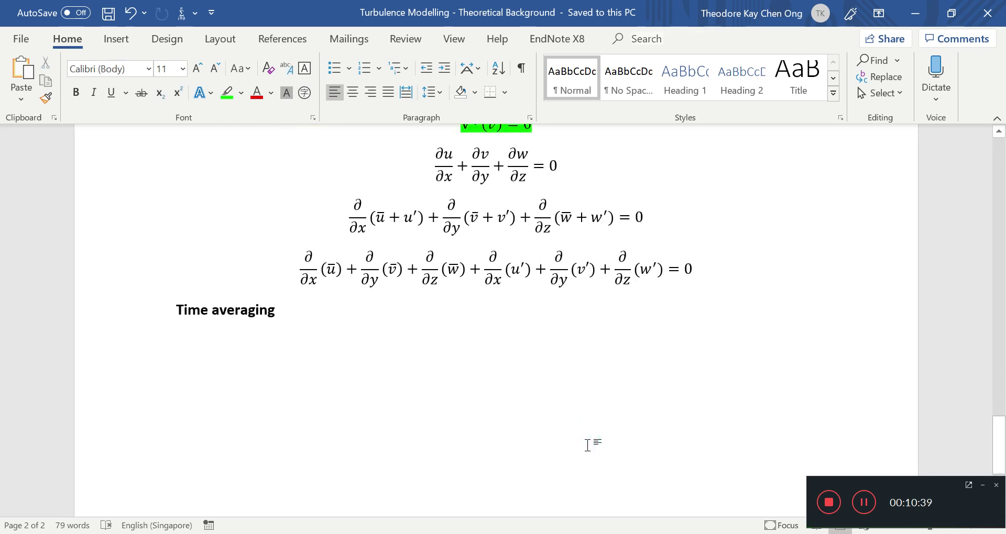